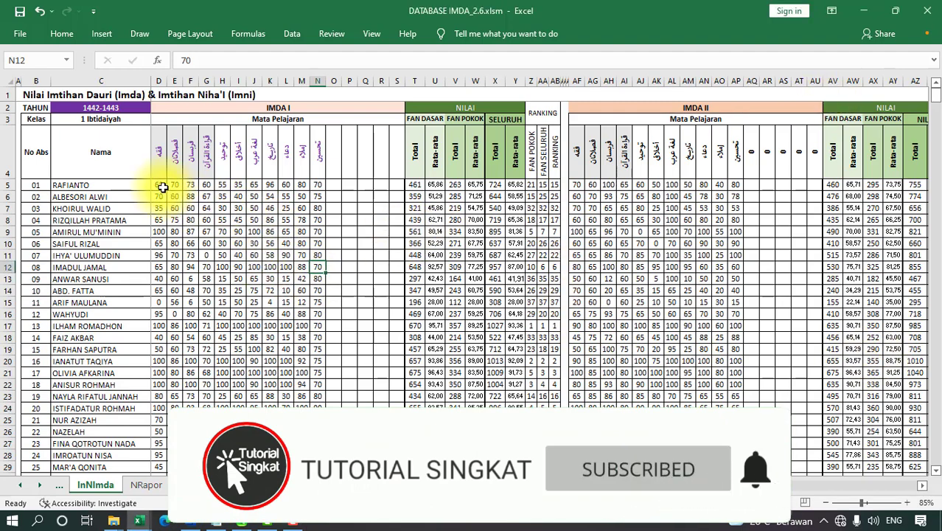
Examine the students' IMDA I to III scores, totals and rankings across the whole InNImda sheet
drag(162, 187, 315, 204)
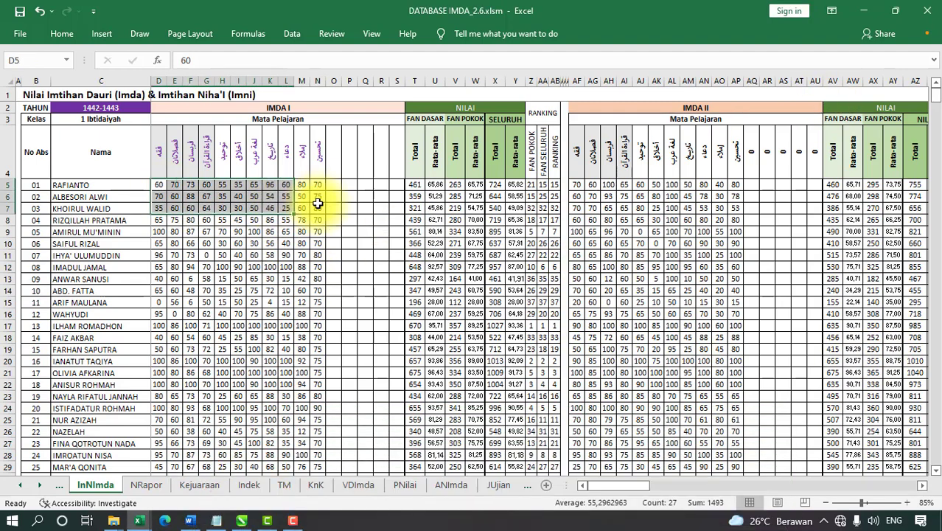
click(317, 185)
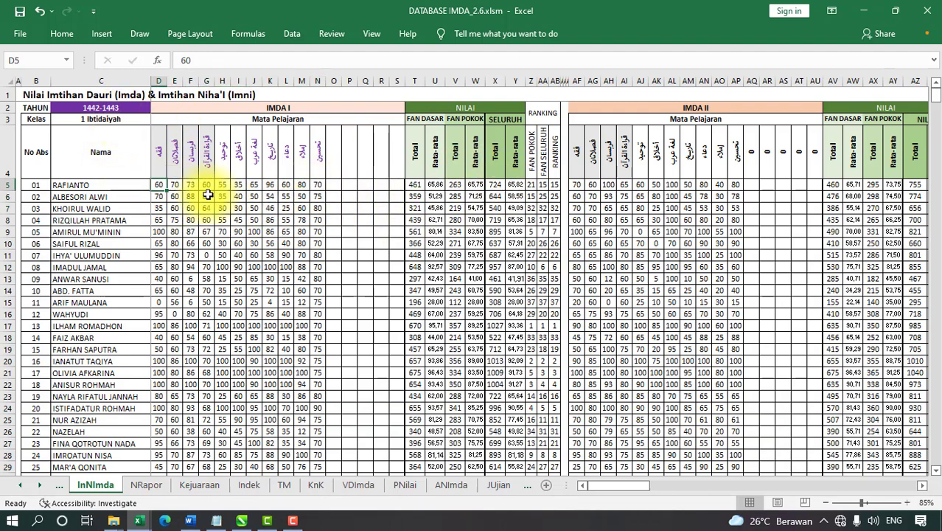
click(590, 208)
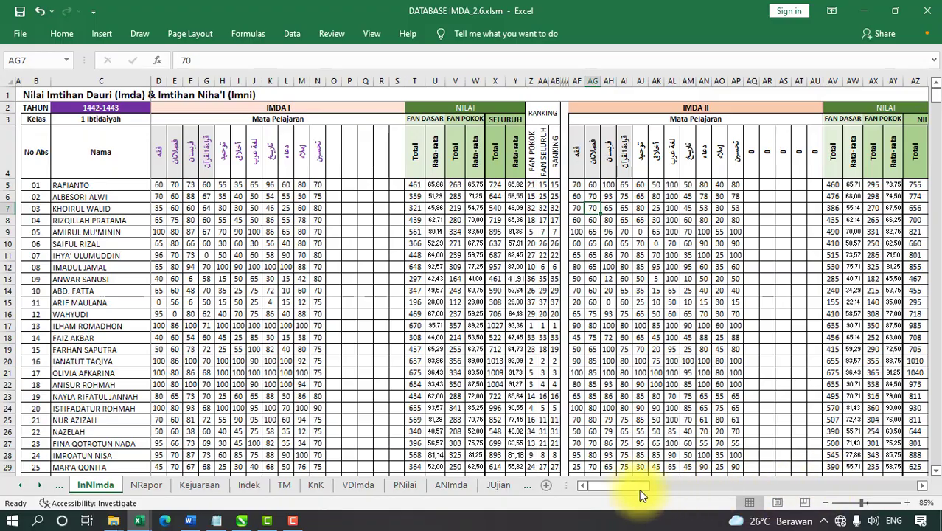
drag(642, 484, 892, 490)
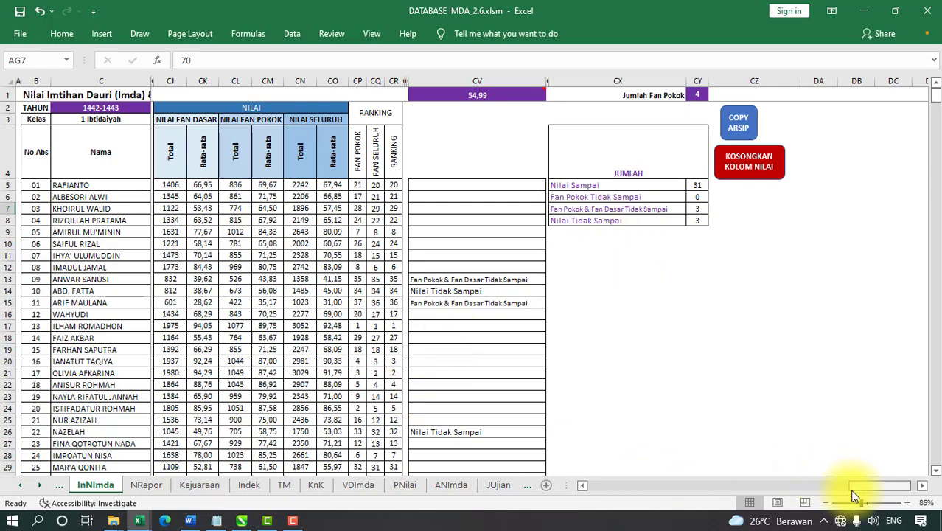
drag(852, 491, 508, 483)
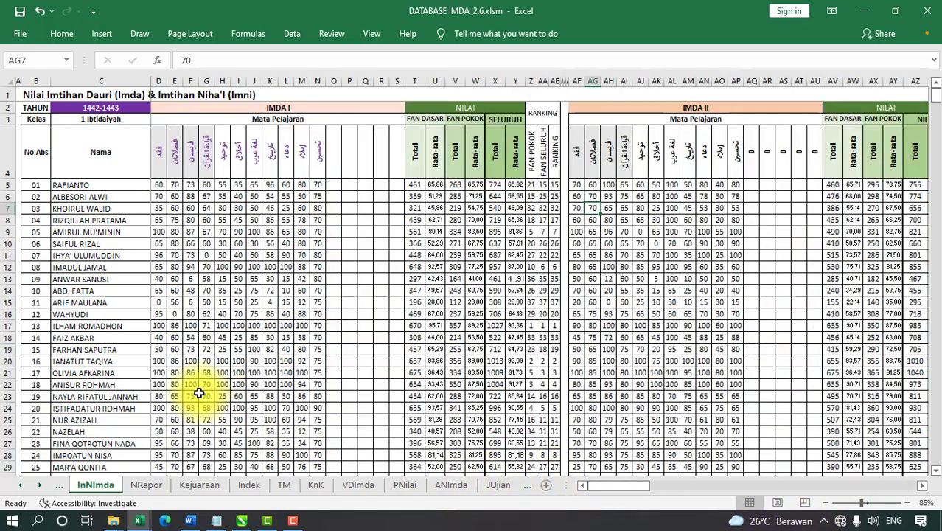
scroll(97, 411, down, 7)
scroll(538, 435, up, 5)
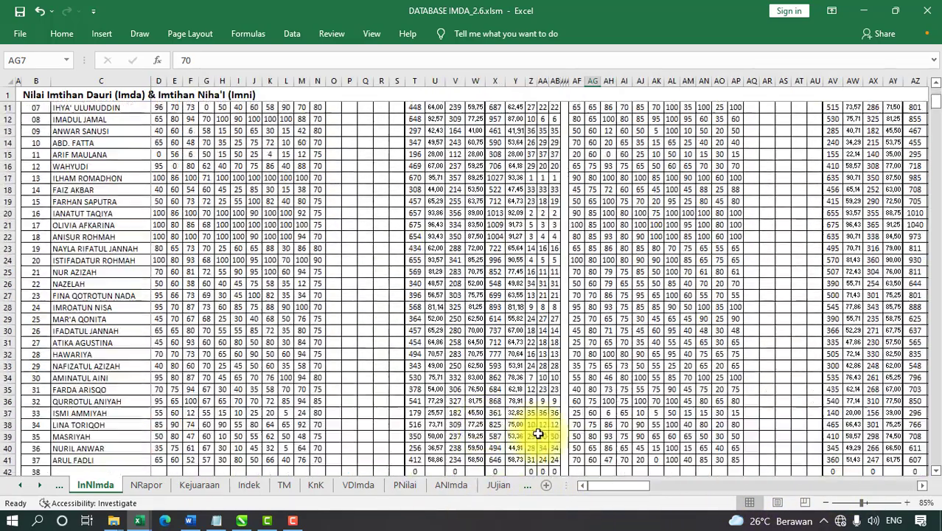
scroll(538, 435, up, 4)
drag(622, 488, 872, 488)
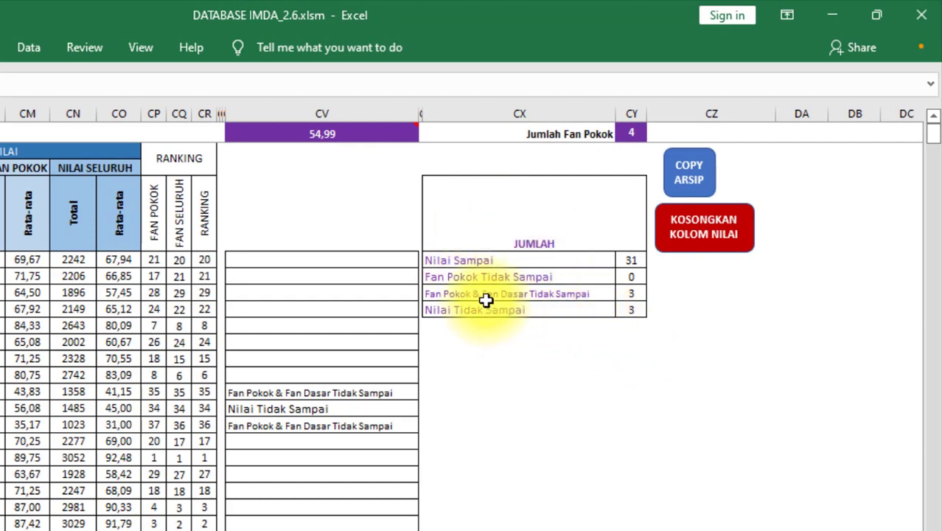
Check the passing threshold in CV1 and the JUMLAH counts per score category in CX5:CY8
drag(474, 266, 480, 305)
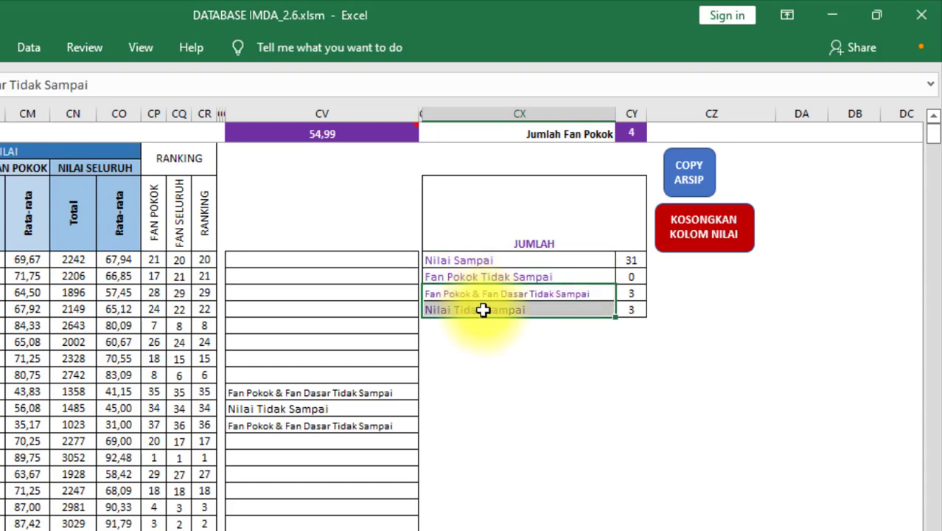
click(333, 134)
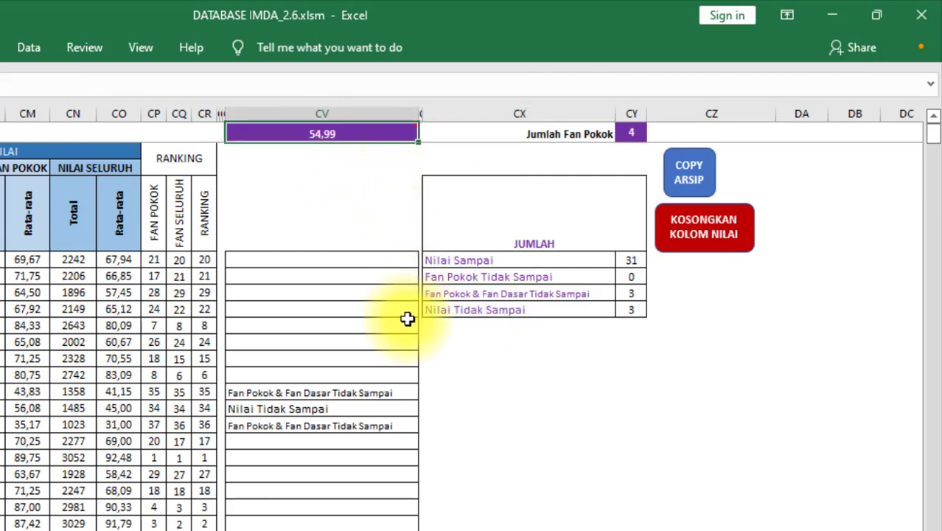
click(635, 264)
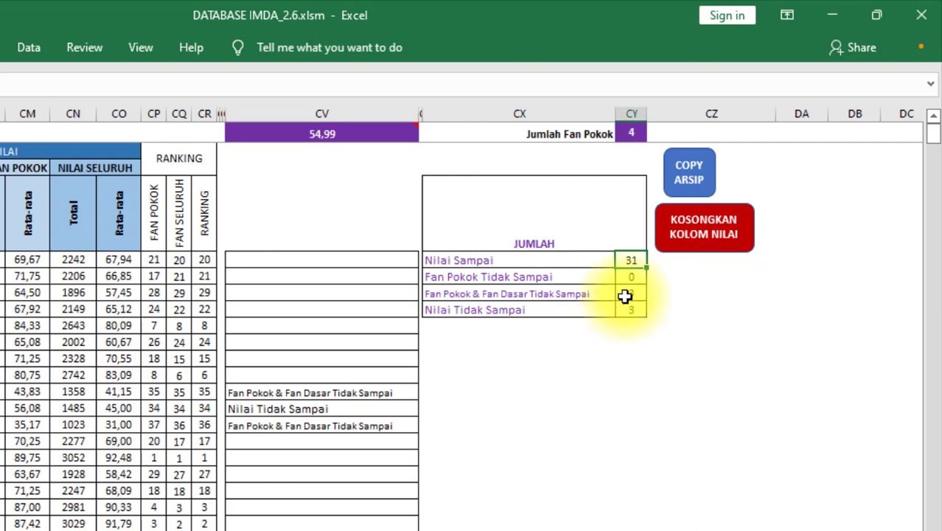
drag(627, 308, 539, 338)
click(540, 339)
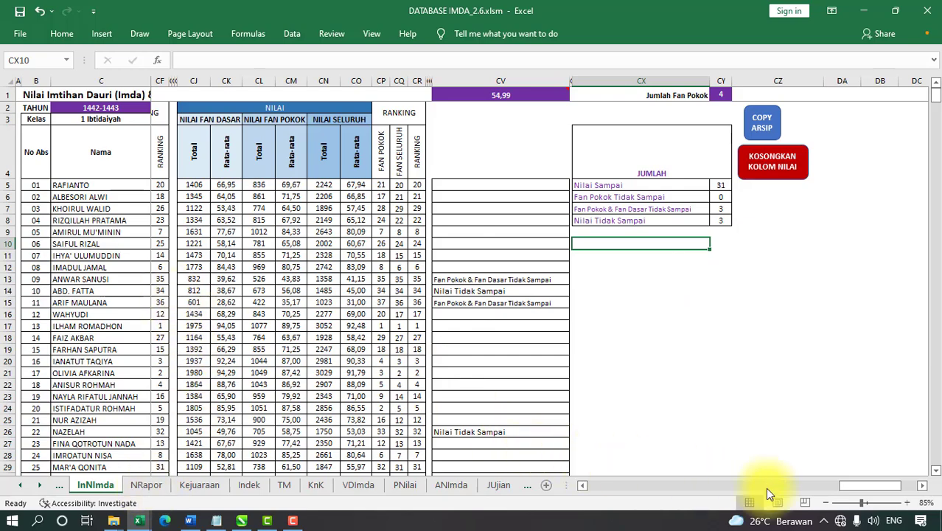
drag(846, 486, 779, 487)
Set Imda in B2 of the NRapor sheet to 1 and inspect the minimum grade in A1 and the subject grades
click(155, 485)
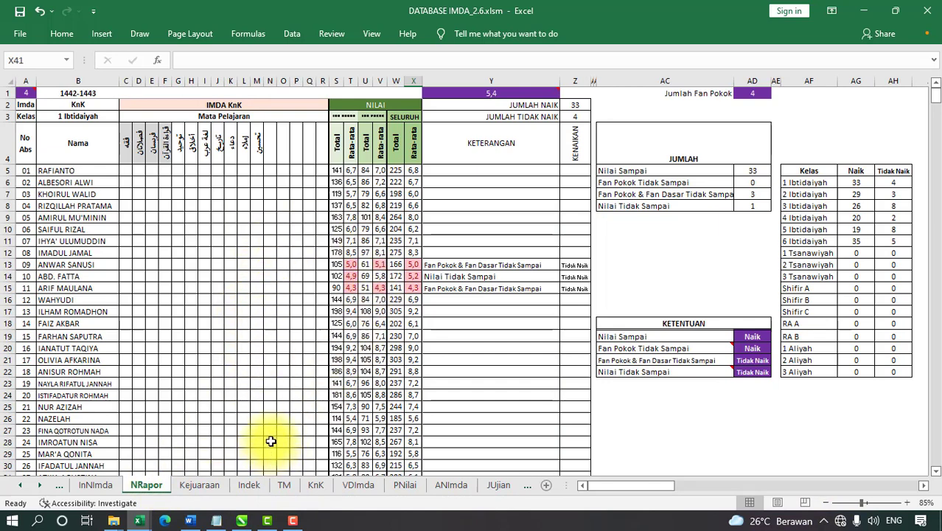
click(102, 105)
click(124, 104)
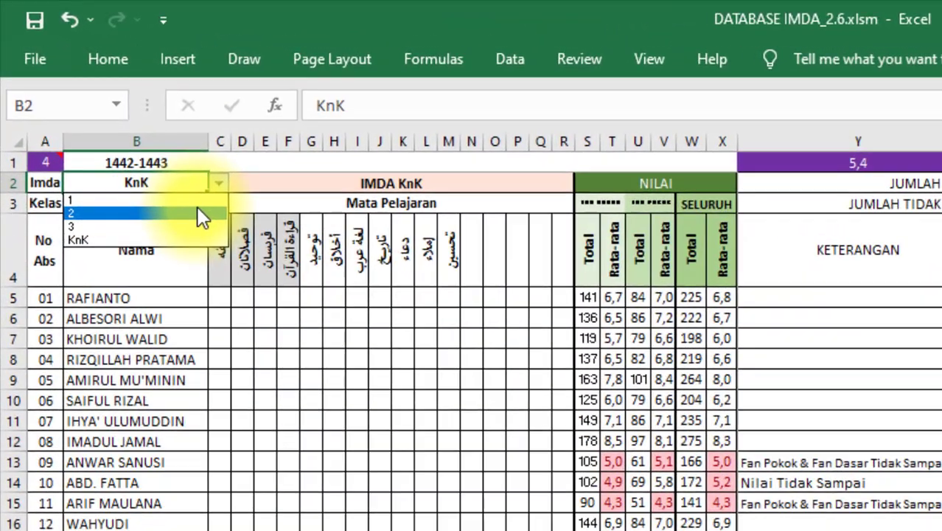
click(197, 203)
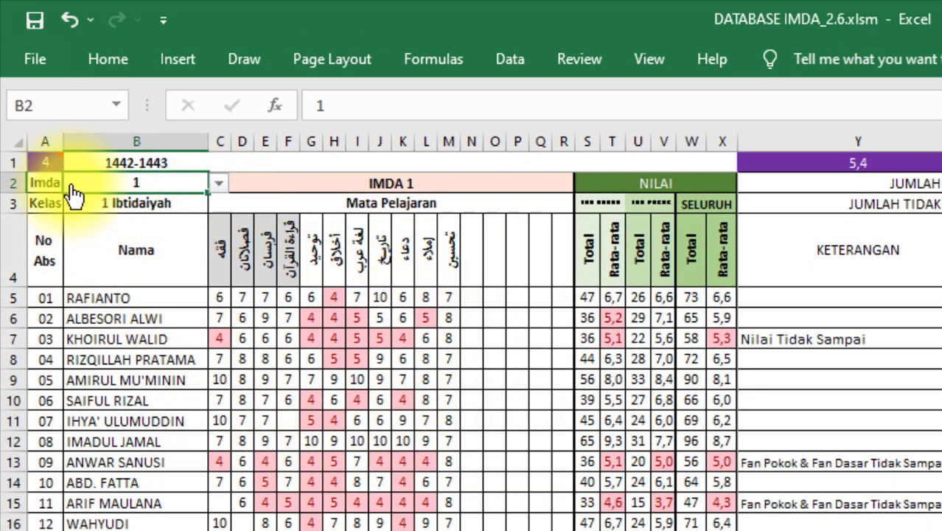
click(50, 158)
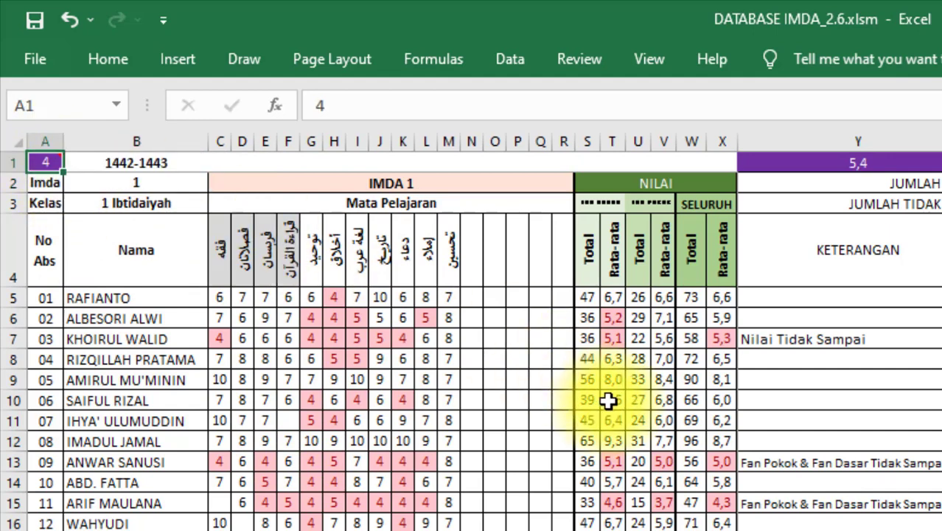
click(336, 341)
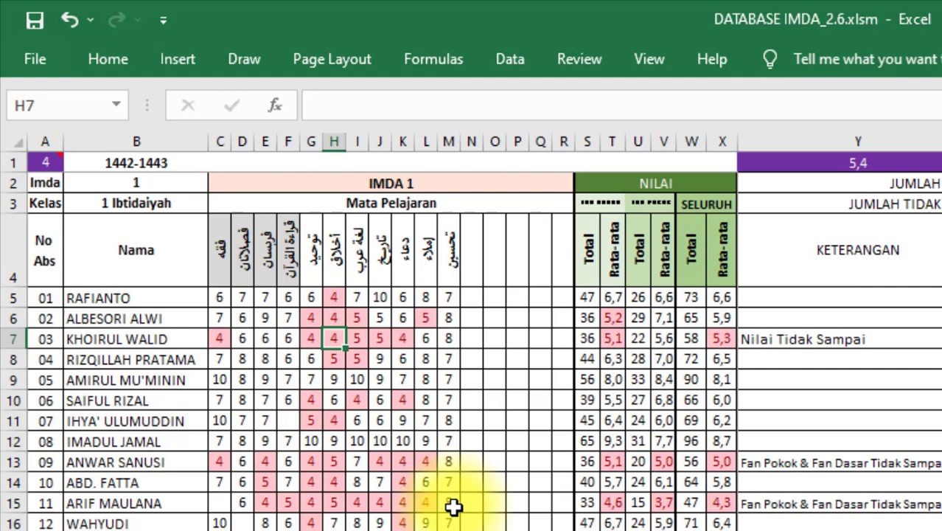
Set Imda in B2 of the NRapor sheet to KnK
click(185, 185)
click(219, 183)
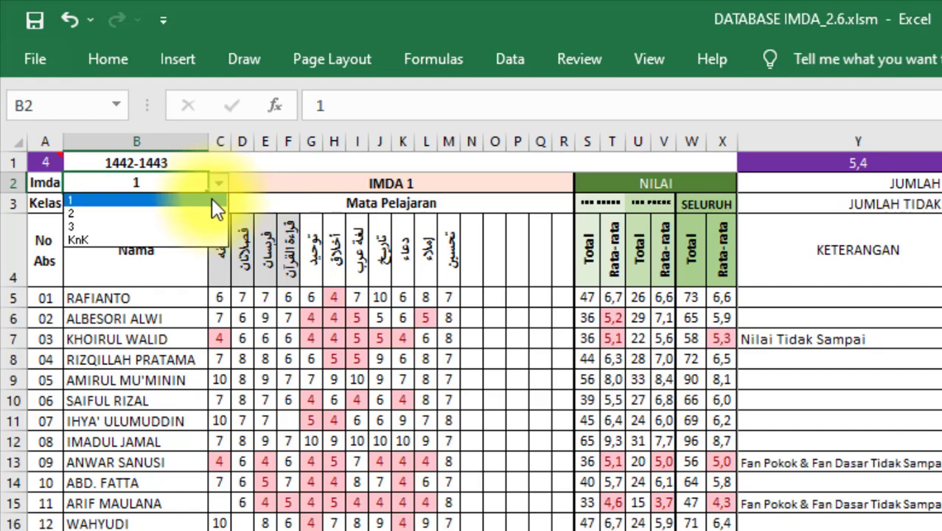
click(190, 238)
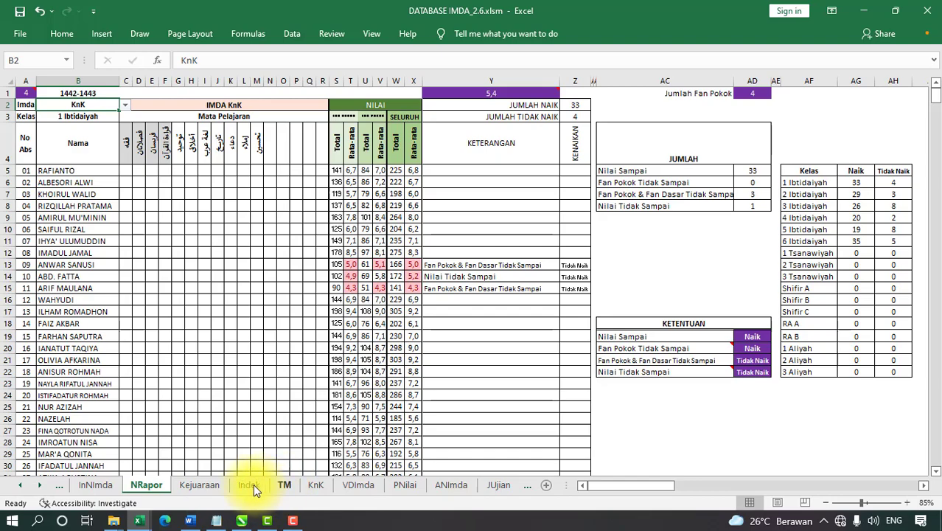
Compare the JUMLAH category counts on the InNImda sheet with those on the NRapor sheet
click(95, 484)
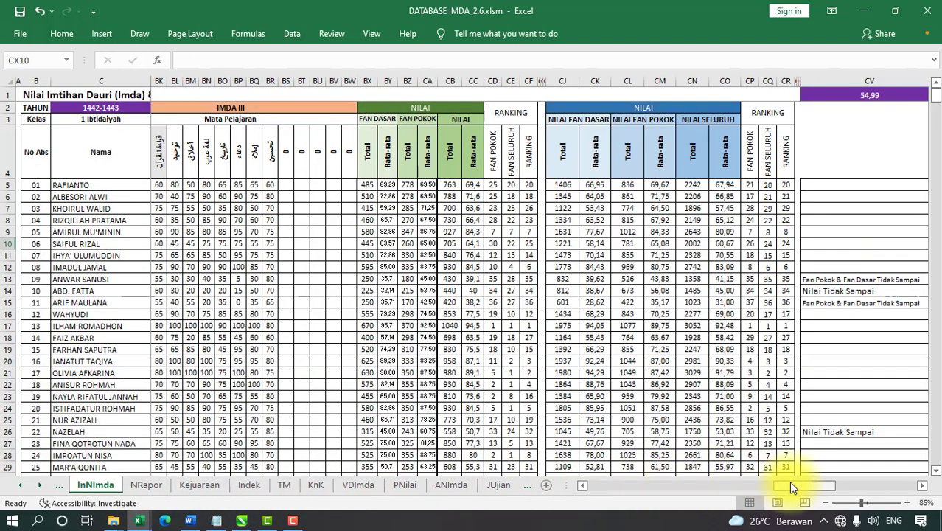
drag(789, 480, 841, 453)
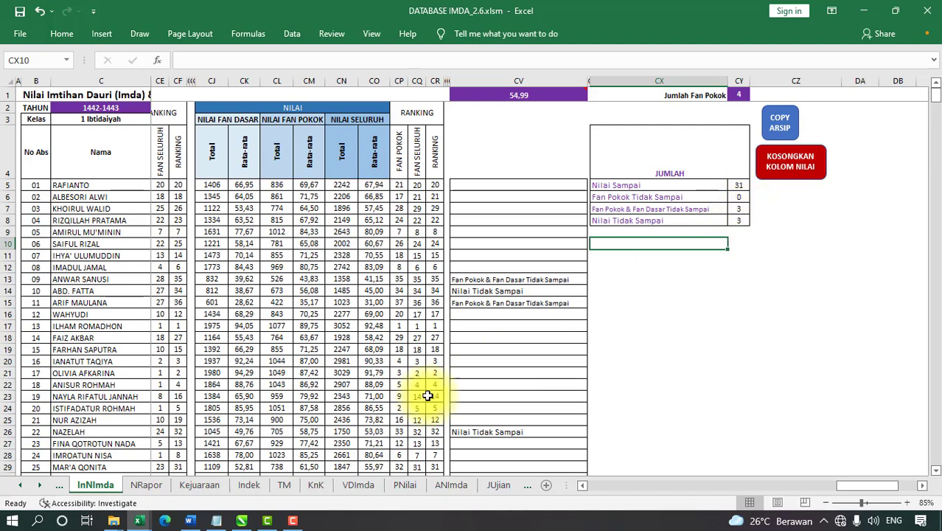
click(147, 485)
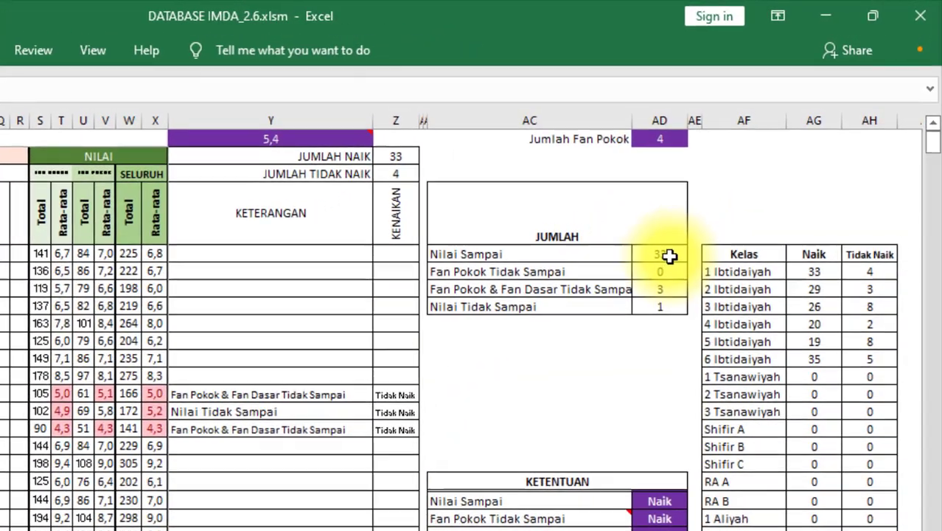
click(668, 256)
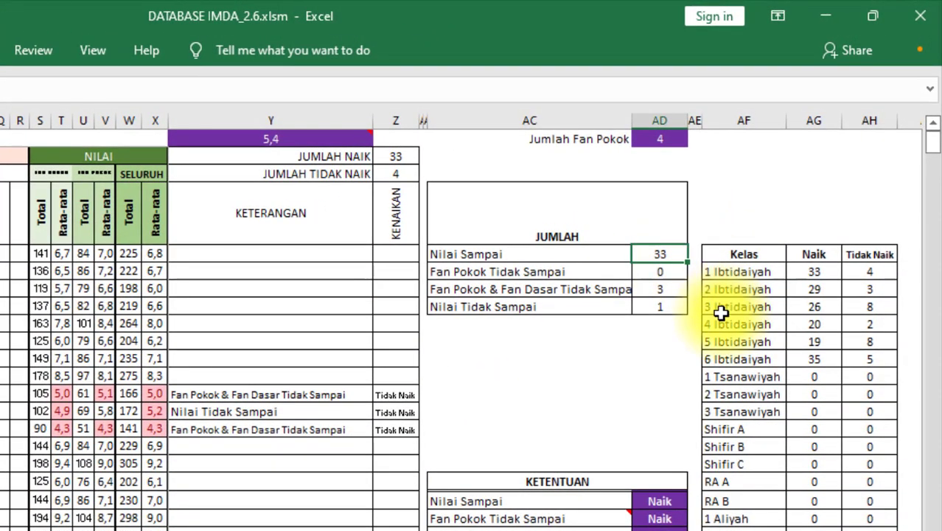
click(672, 305)
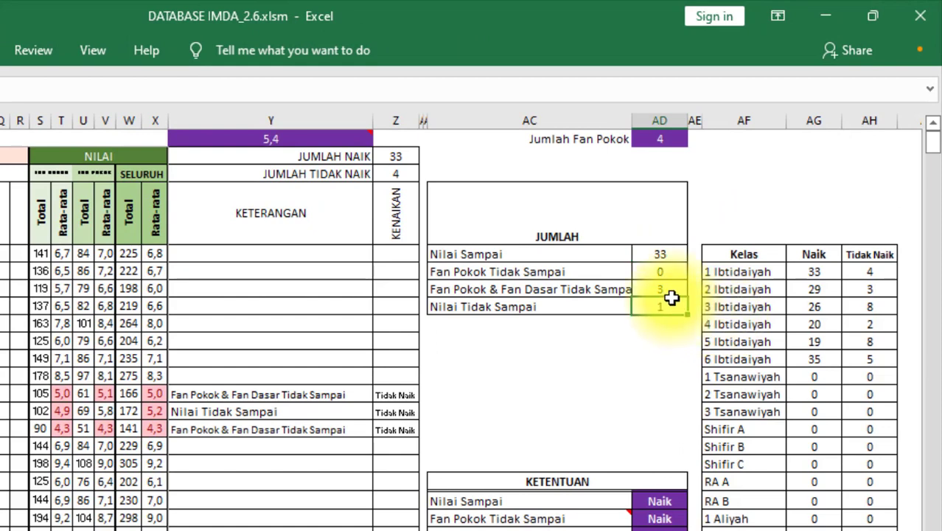
drag(671, 297, 672, 292)
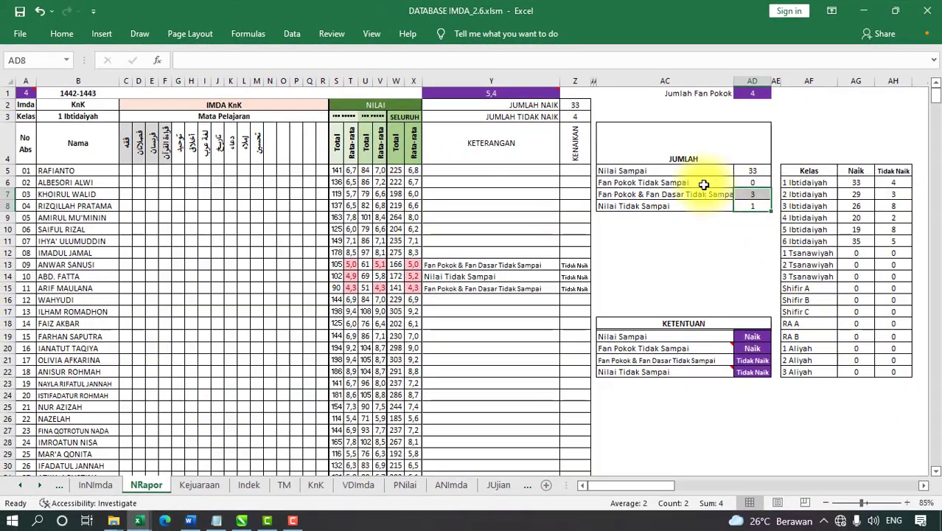
Set the minimum grade in A1 of NRapor to 3 and check the category counts
click(31, 94)
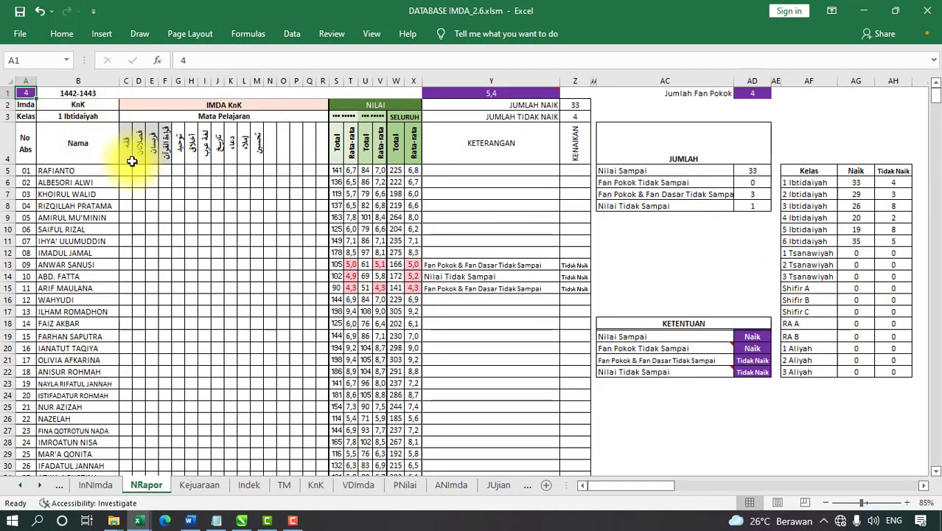
text(3)
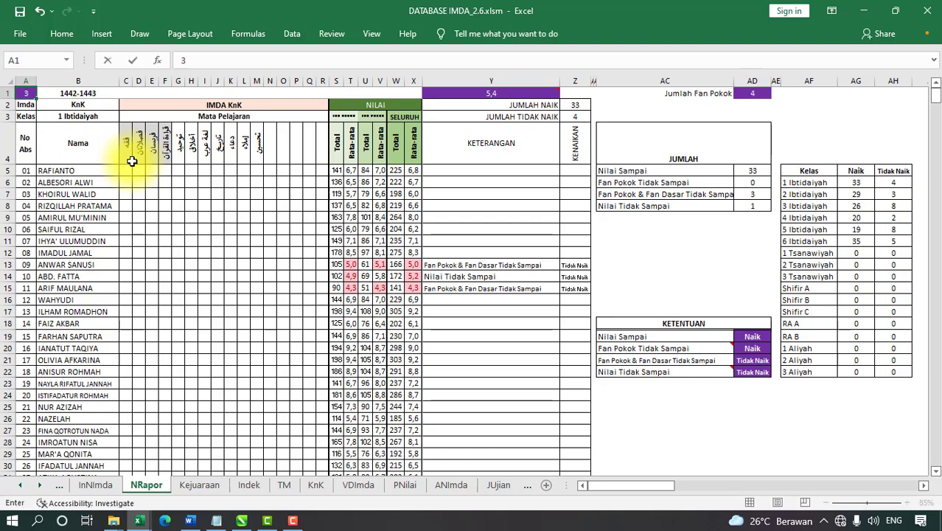
key(Return)
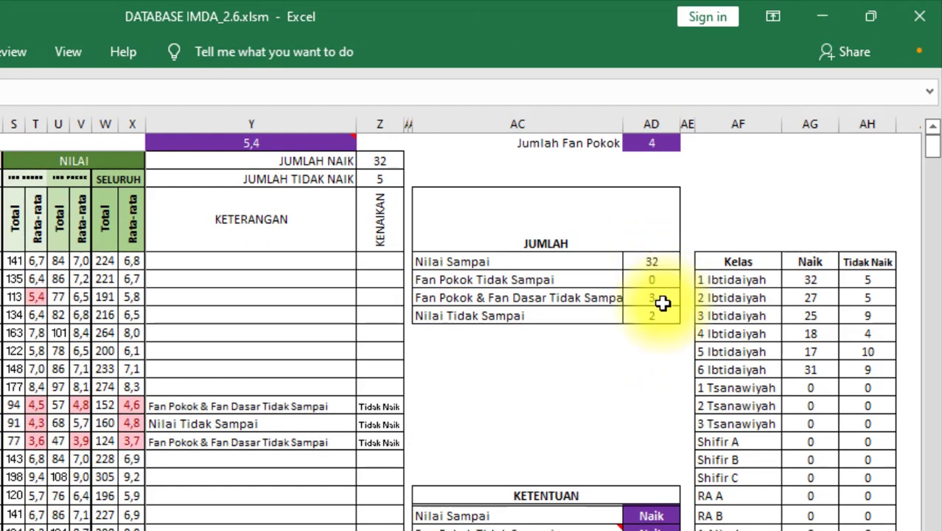
click(317, 350)
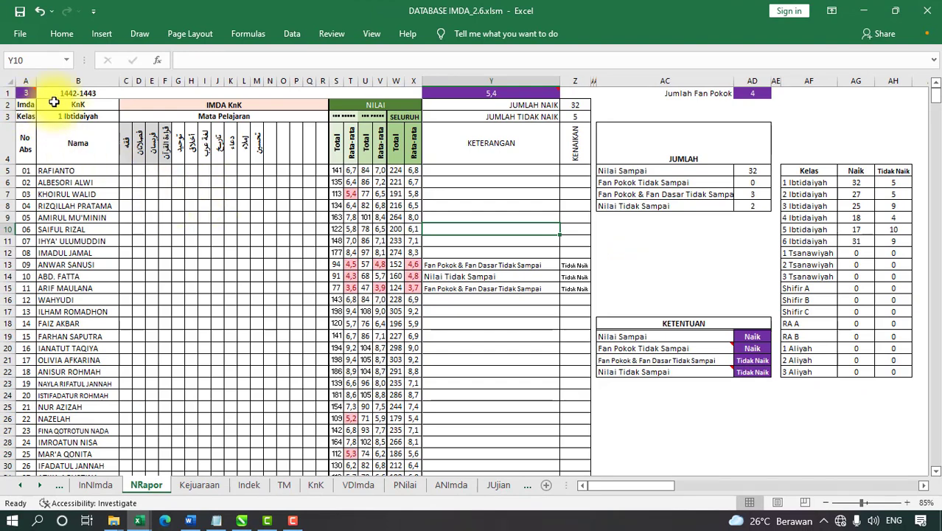
Set the minimum grade in A1 of NRapor to 4
click(28, 93)
text(4)
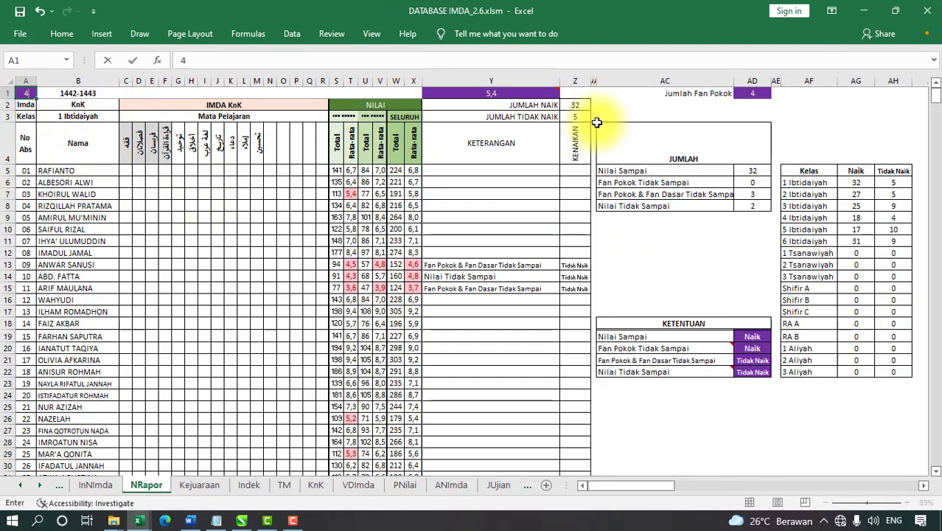
key(Return)
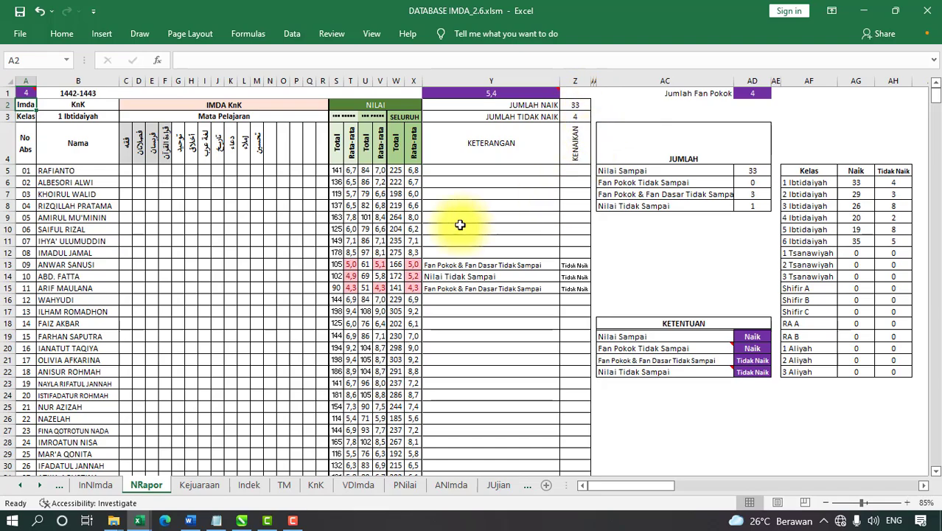
Copy all students' overall average grades in X5:X41 of the NRapor sheet
drag(414, 174, 410, 398)
right_click(411, 377)
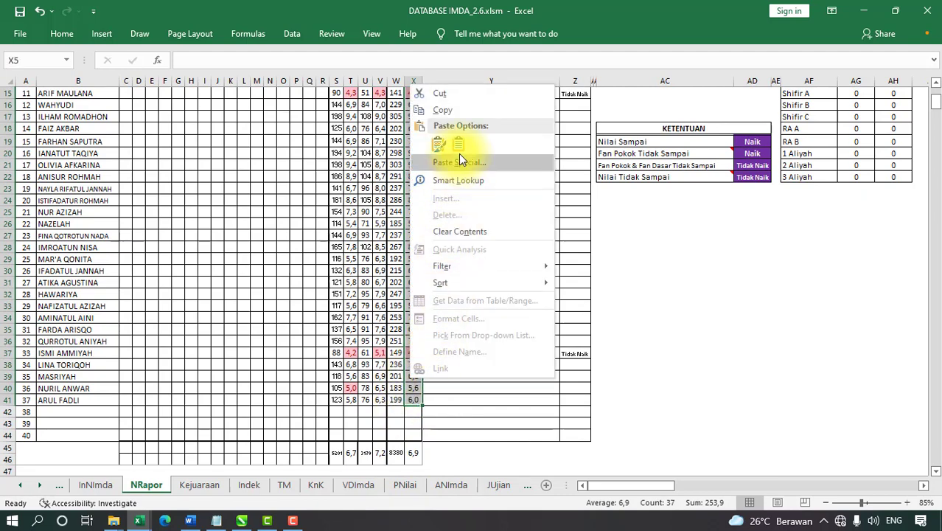
click(451, 111)
scroll(475, 126, up, 5)
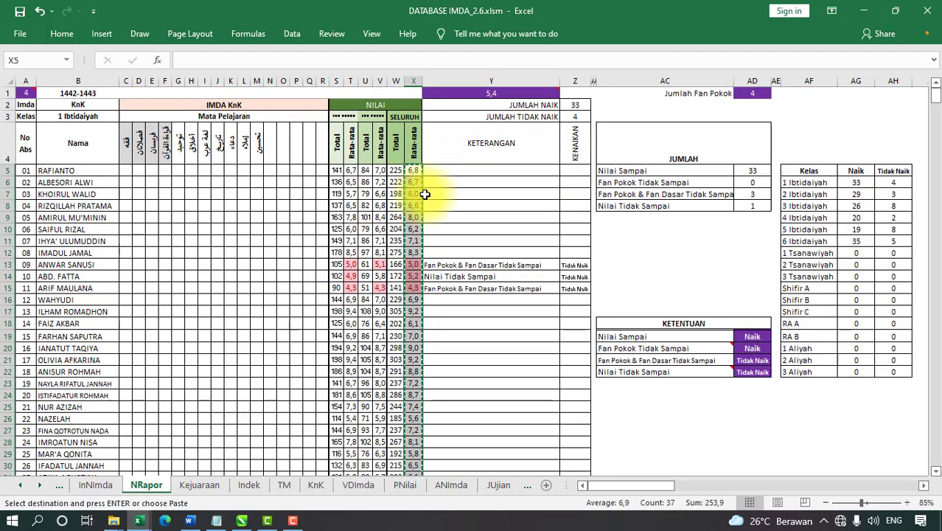
Paste the copied averages as values from cell I1 in a new workbook, and return to the DATABASE IMDA_2.6 workbook
key(ctrl+n)
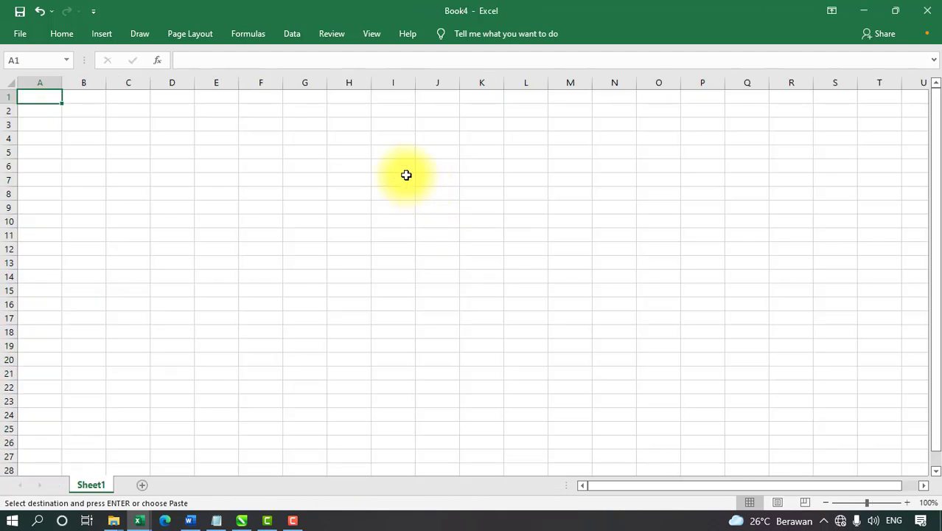
right_click(386, 100)
click(436, 167)
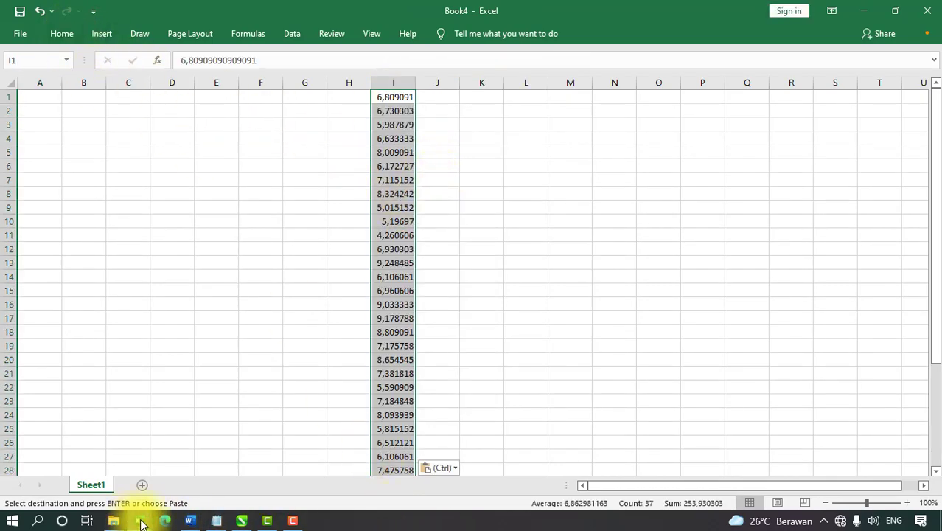
mouse_move(137, 518)
click(164, 453)
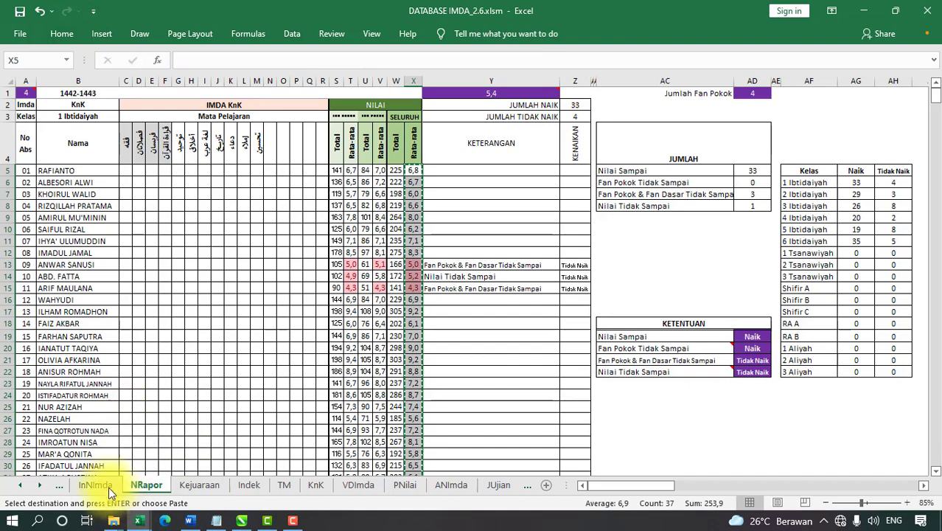
Copy all students' overall average scores in CO5:CO41 of the InNImda sheet
click(114, 486)
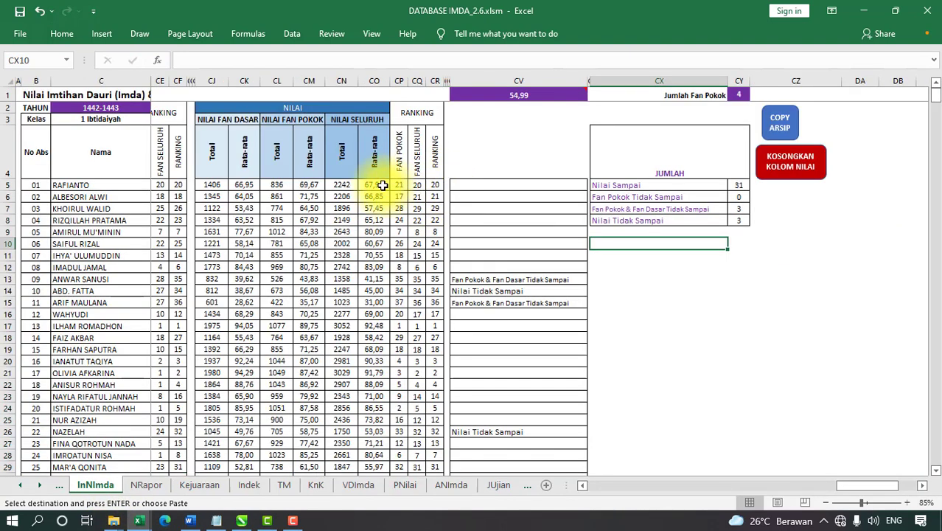
drag(378, 185, 375, 435)
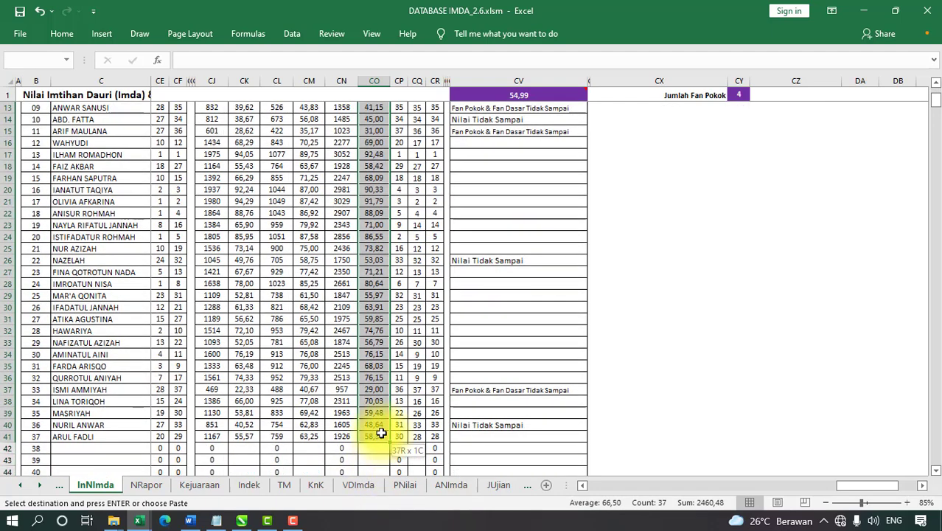
right_click(382, 128)
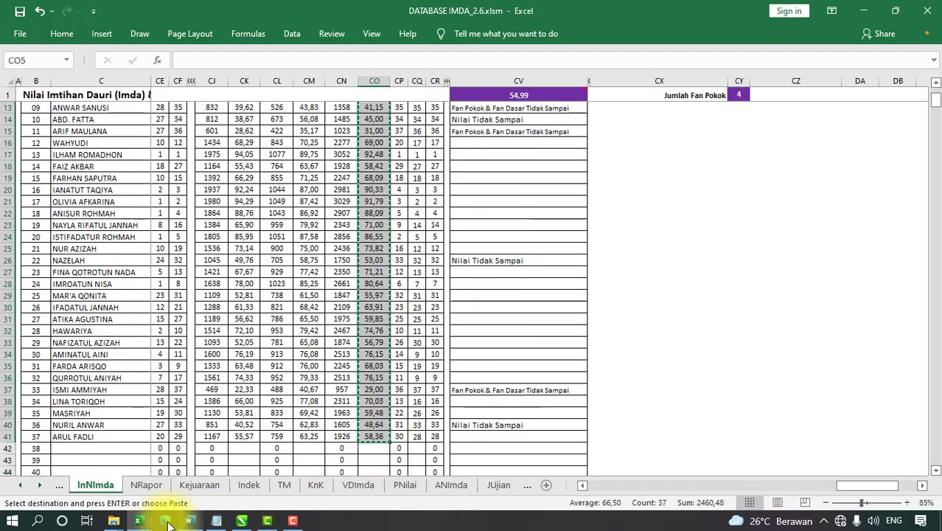
Switch to the Book4 workbook and paste the copied raw averages as values from cell H1
mouse_move(140, 519)
click(368, 486)
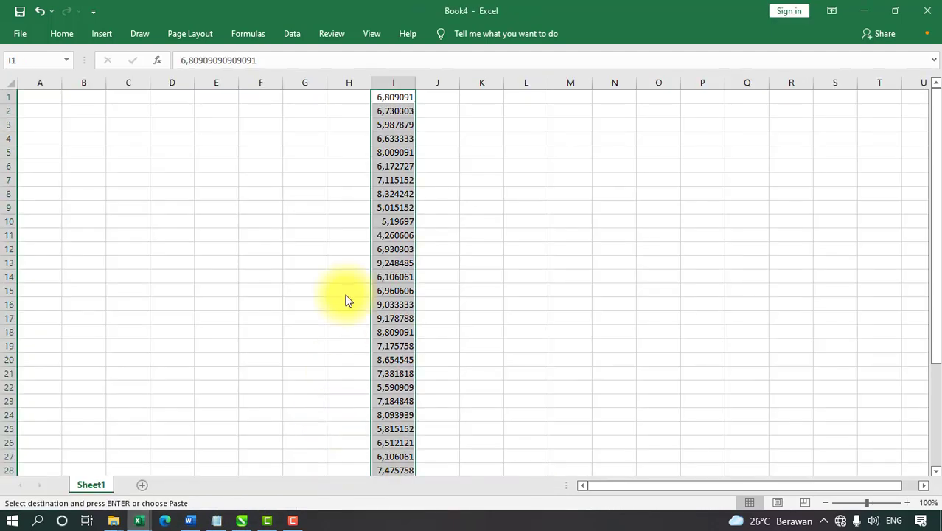
right_click(346, 99)
click(388, 157)
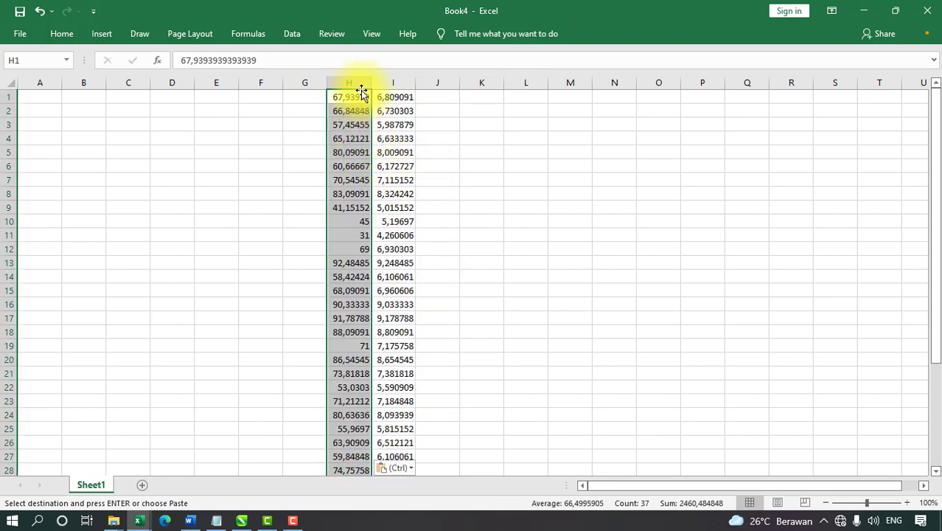
Format the pasted raw averages in column H to show two decimal places
click(62, 33)
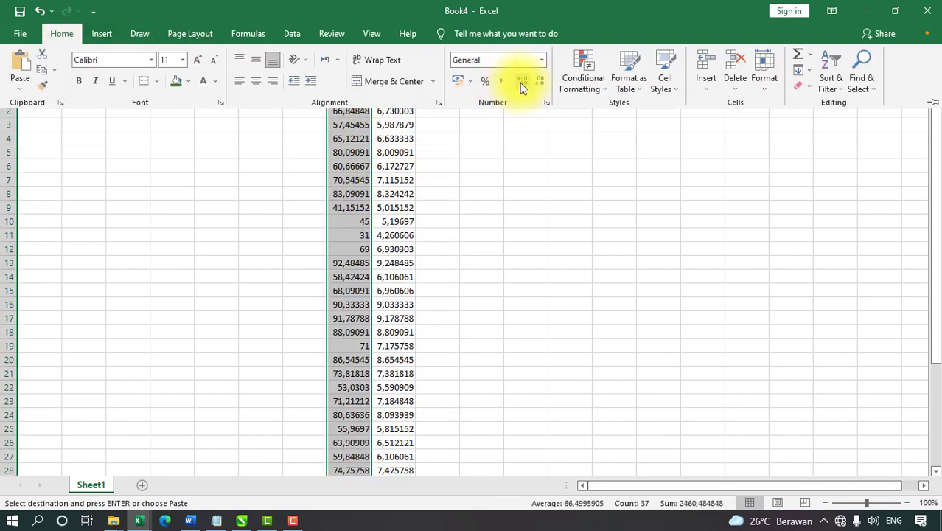
click(538, 85)
click(539, 85)
click(539, 85)
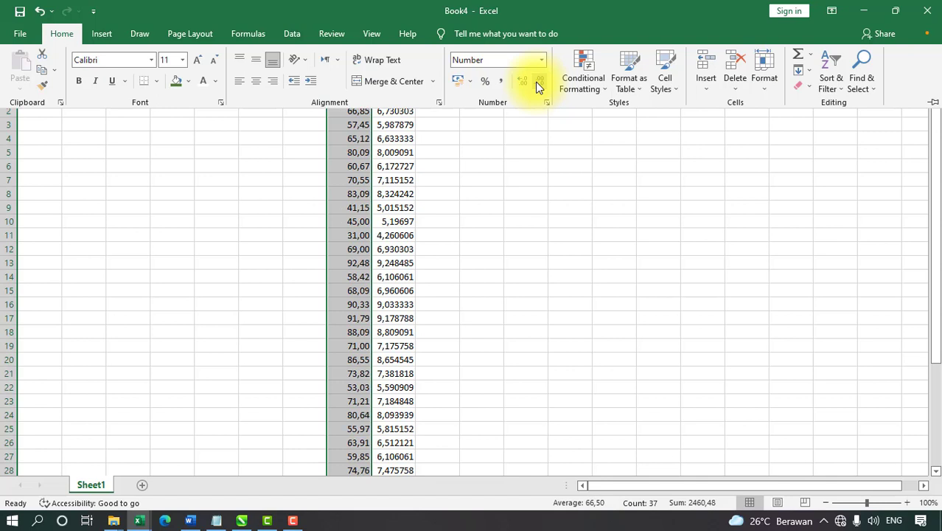
click(400, 122)
Format the report grade averages in column I to show one decimal place
click(401, 83)
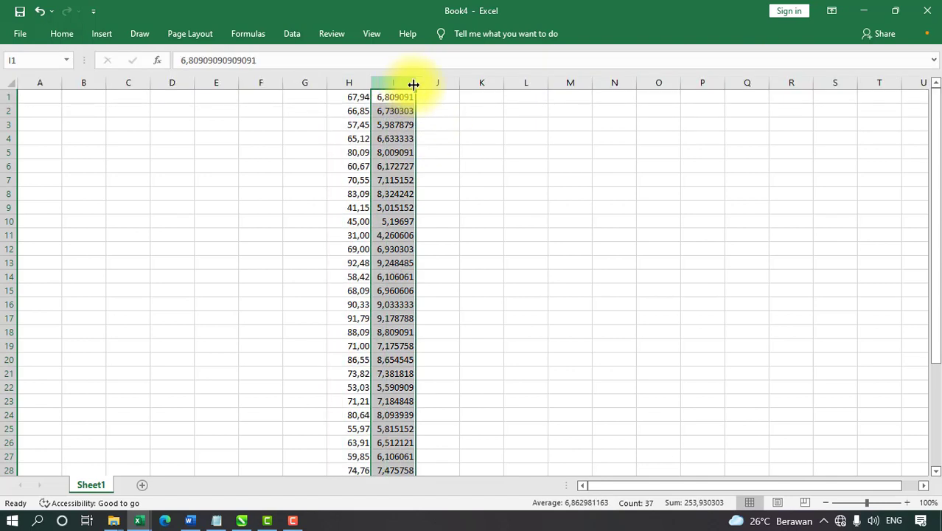
click(66, 34)
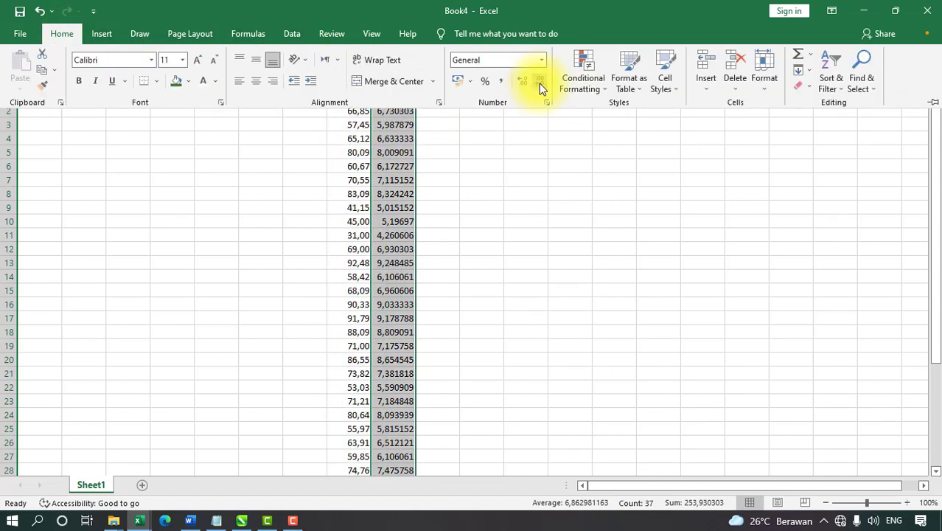
click(538, 83)
click(539, 84)
click(539, 84)
click(539, 83)
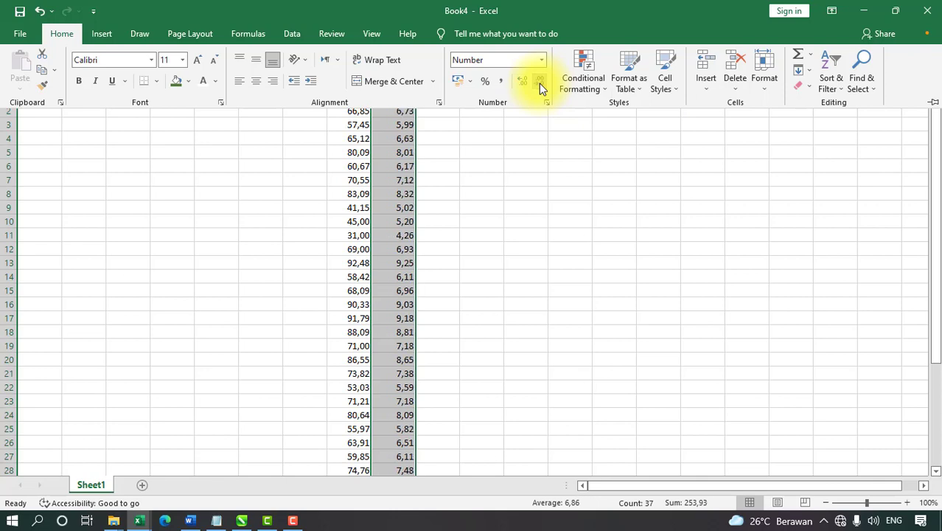
click(539, 83)
click(442, 140)
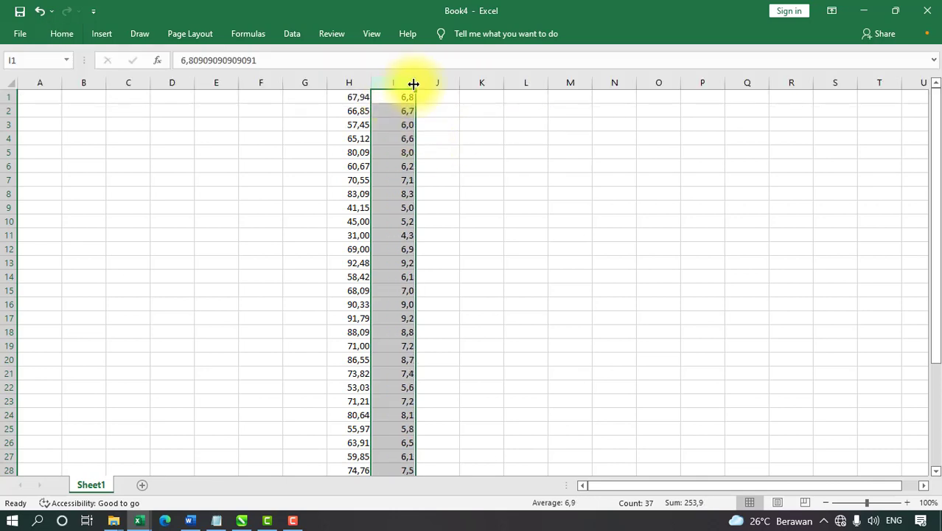
Auto-fit the widths of columns H and I to their contents and clear the selection
drag(357, 82, 375, 79)
double_click(370, 82)
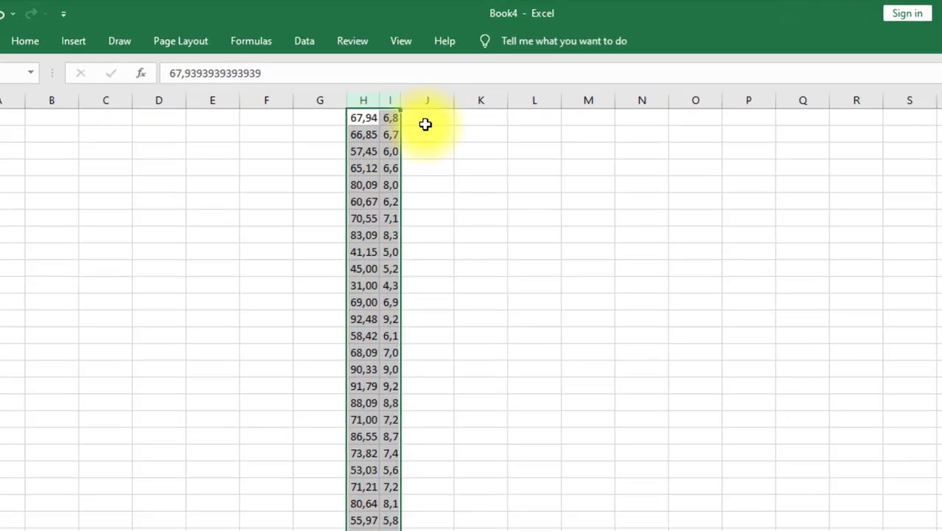
click(425, 124)
Compare the raw averages in column H with the converted grades in column I, row by row through row 7
key(Left)
key(Left)
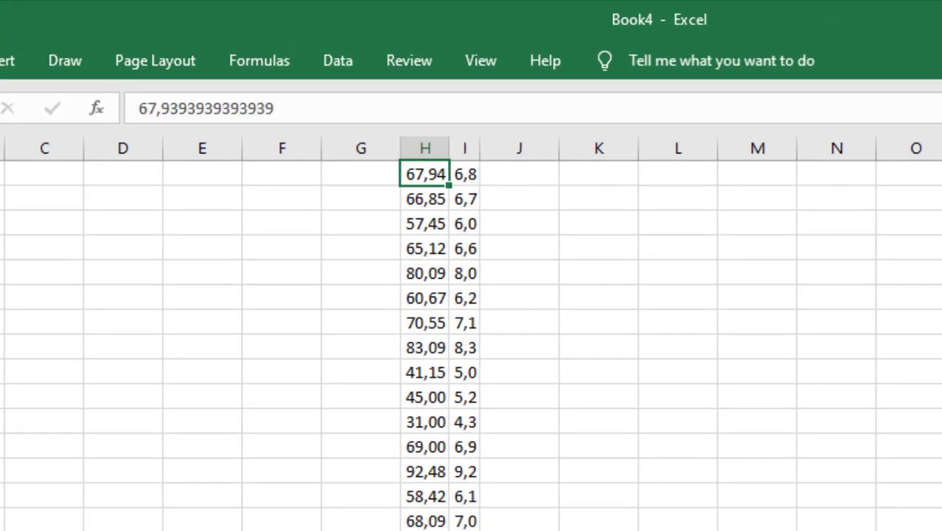
key(Right)
key(Right)
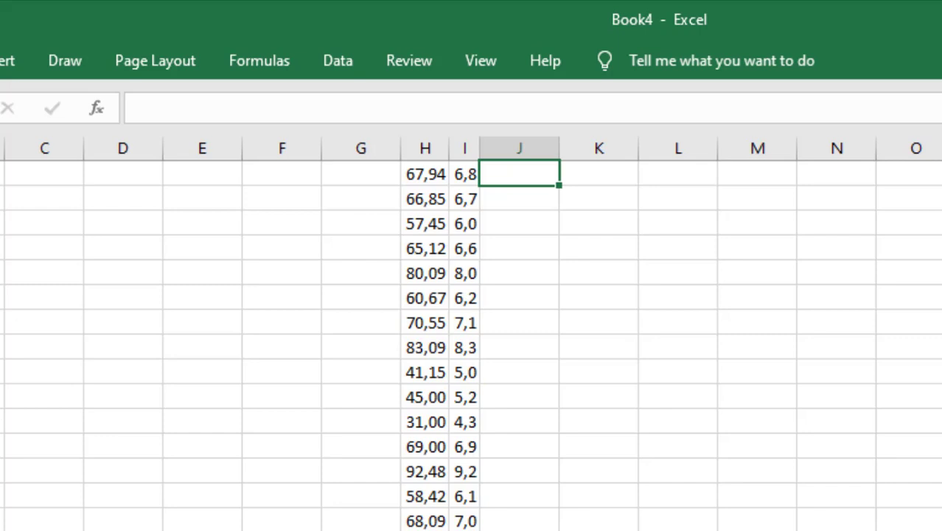
key(Left)
key(Left)
key(Down)
key(Right)
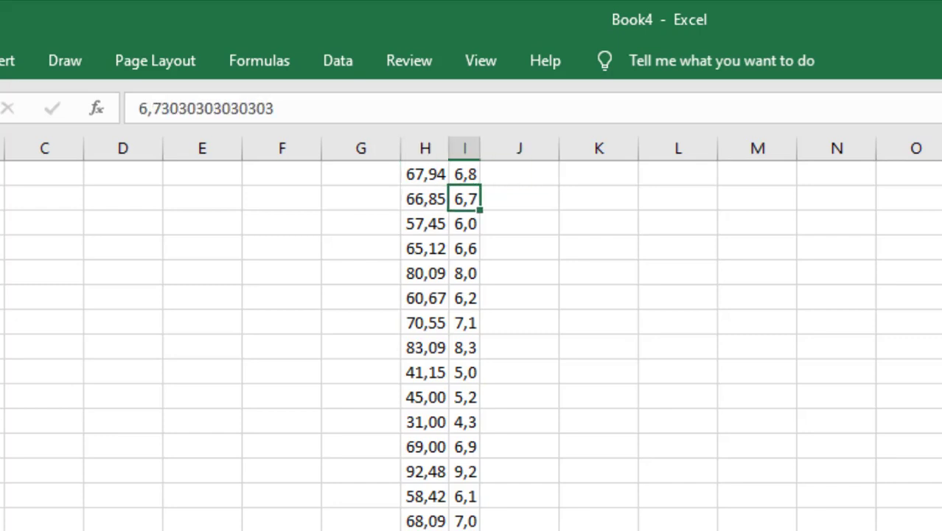
key(Down)
key(Left)
key(Right)
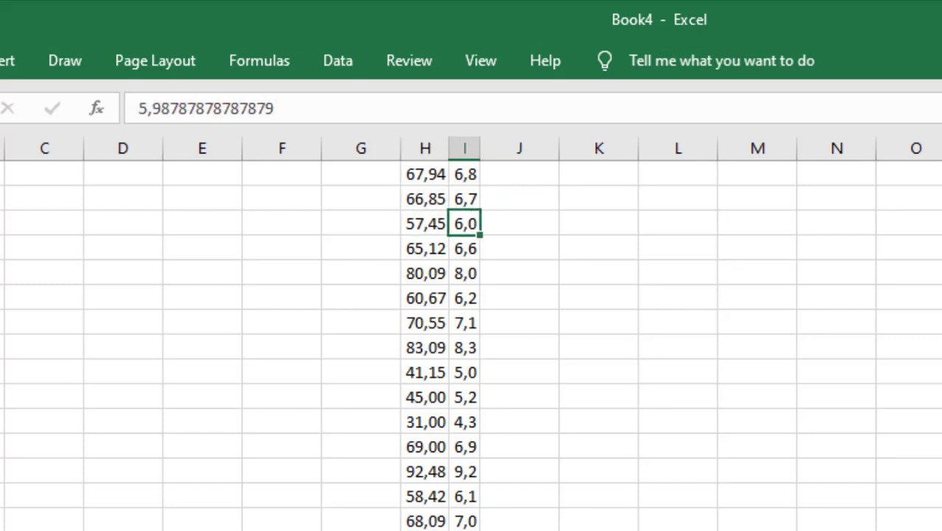
key(Down)
key(Down)
key(Down)
key(Down)
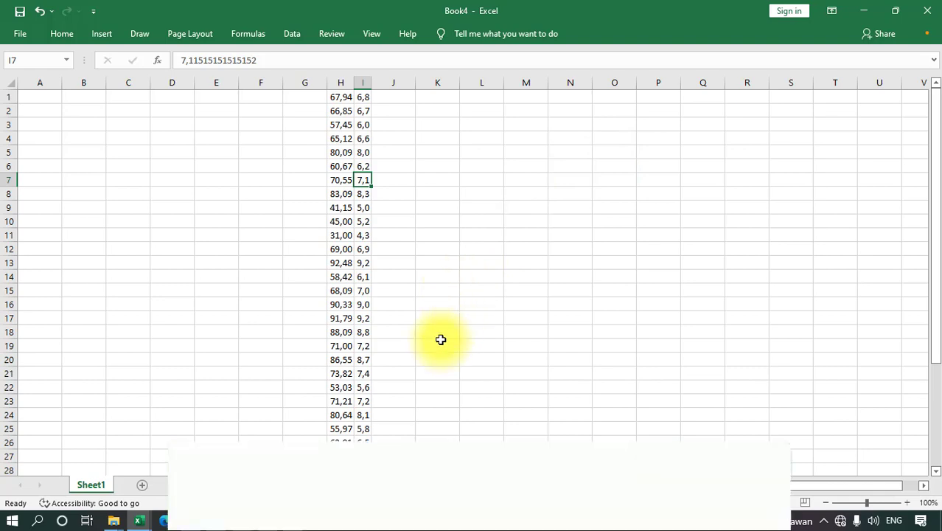
Return to the DATABASE IMDA_2.6 workbook and compare the averages and category counts across the NRapor, KnK and InNImda sheets
click(142, 522)
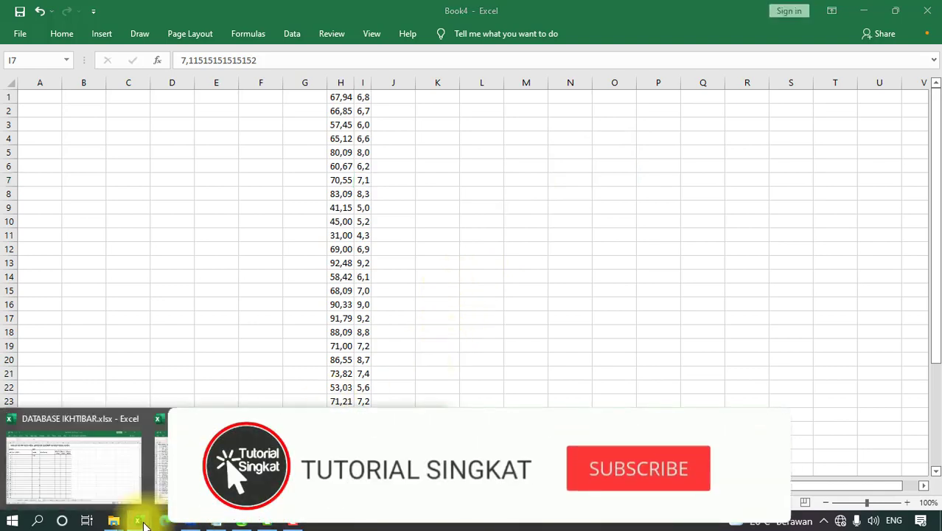
click(258, 420)
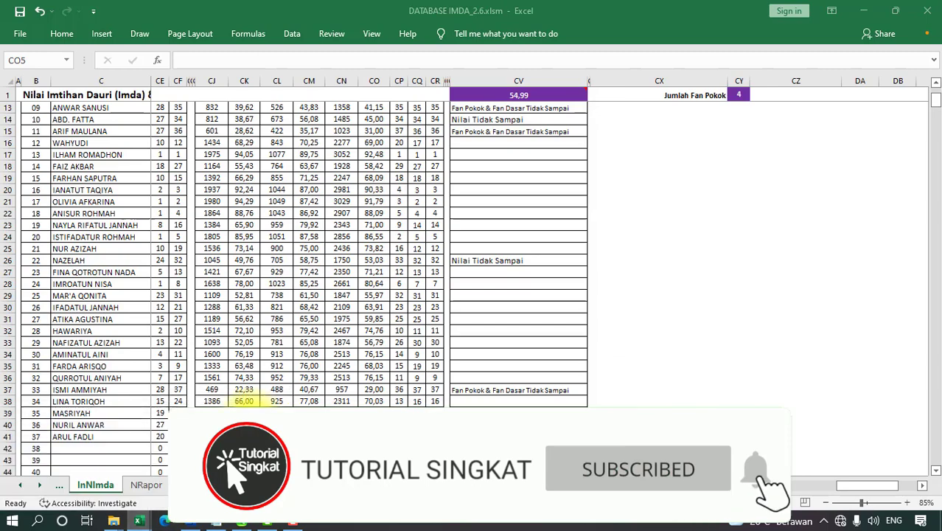
click(148, 485)
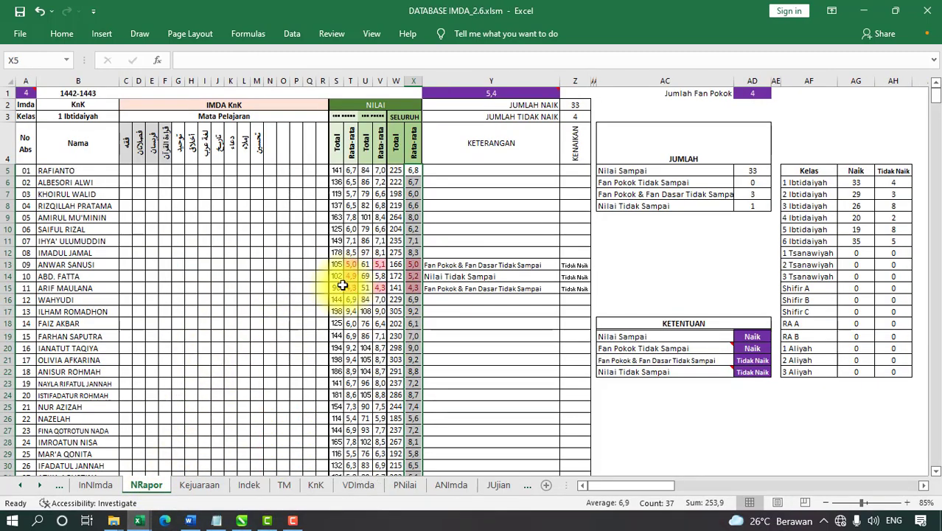
click(315, 484)
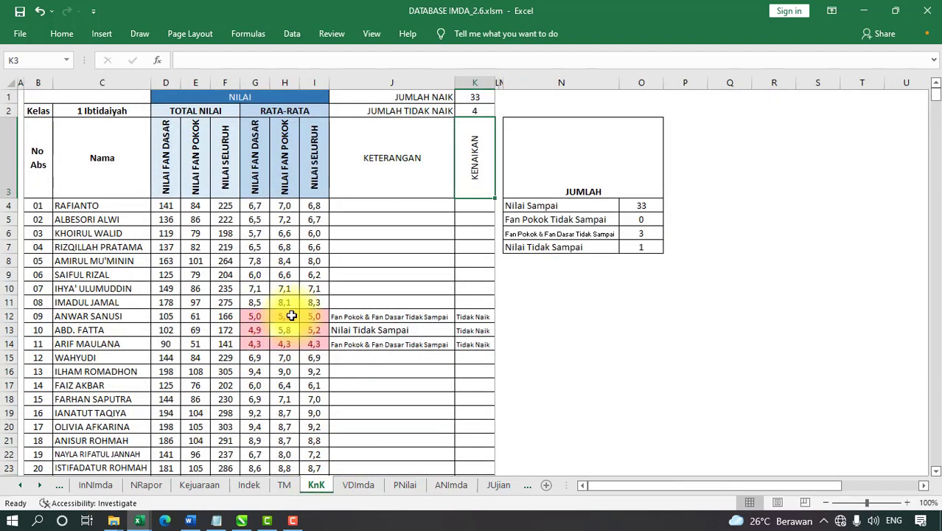
click(148, 485)
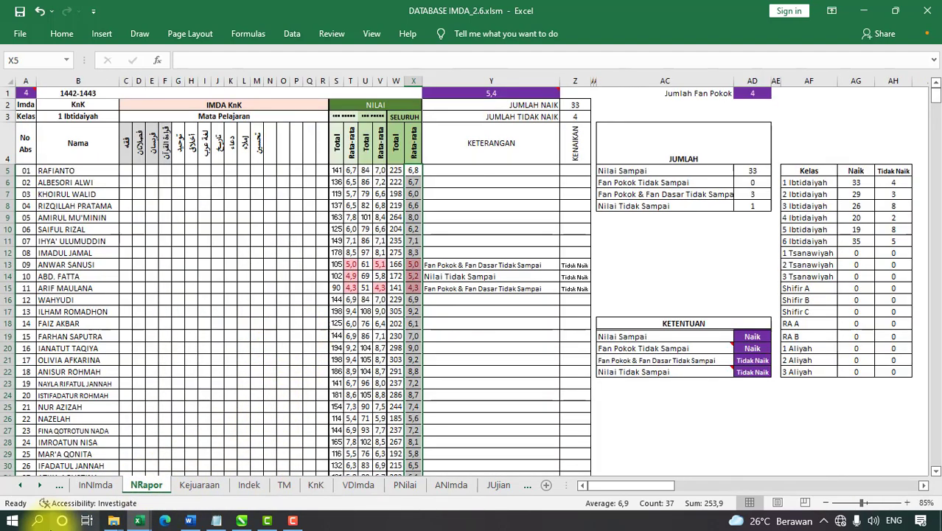
click(95, 484)
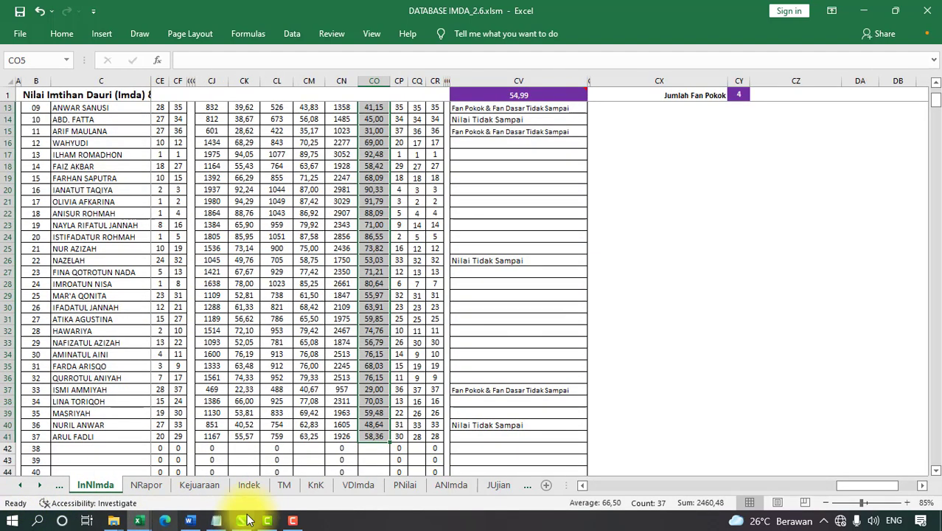
click(317, 486)
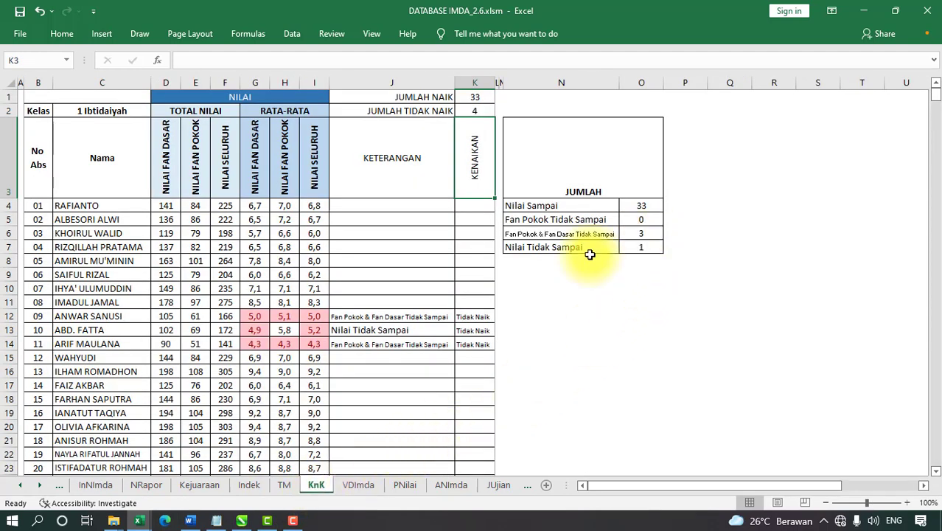
click(146, 485)
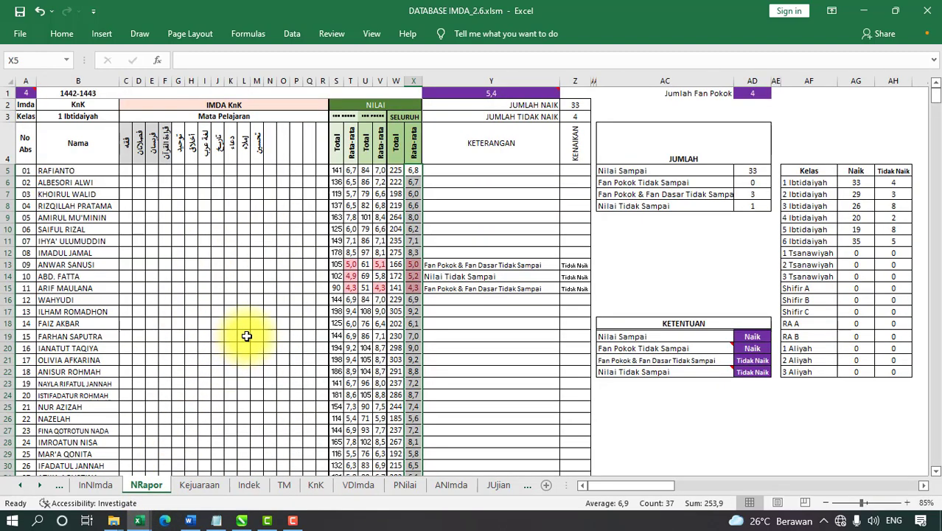
click(95, 484)
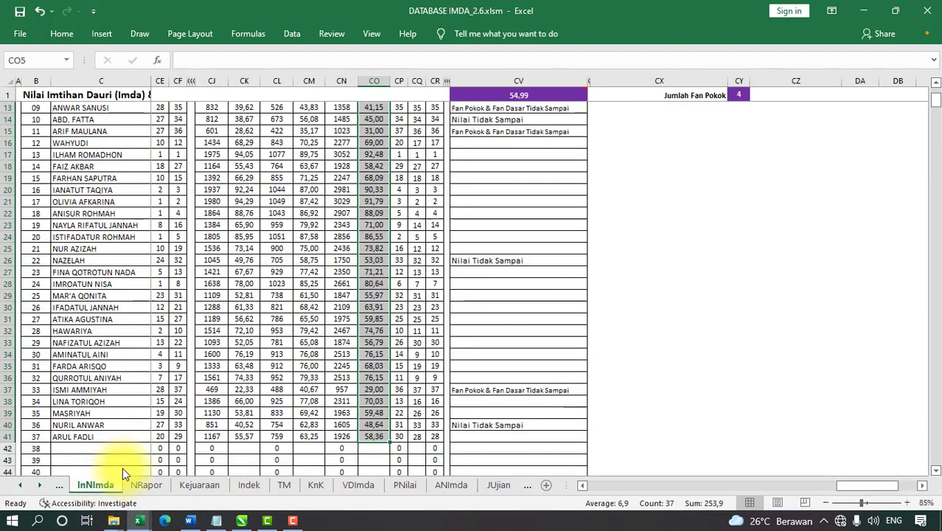
scroll(198, 295, up, 4)
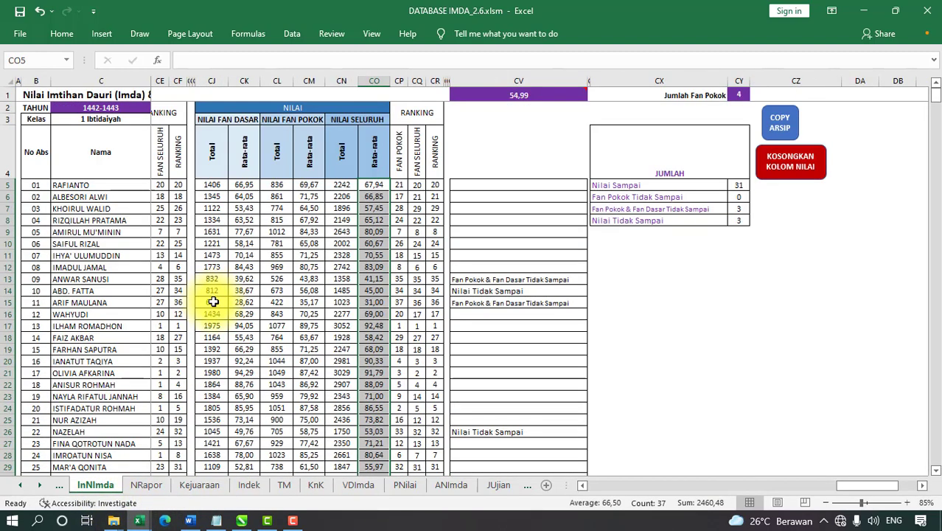
click(156, 486)
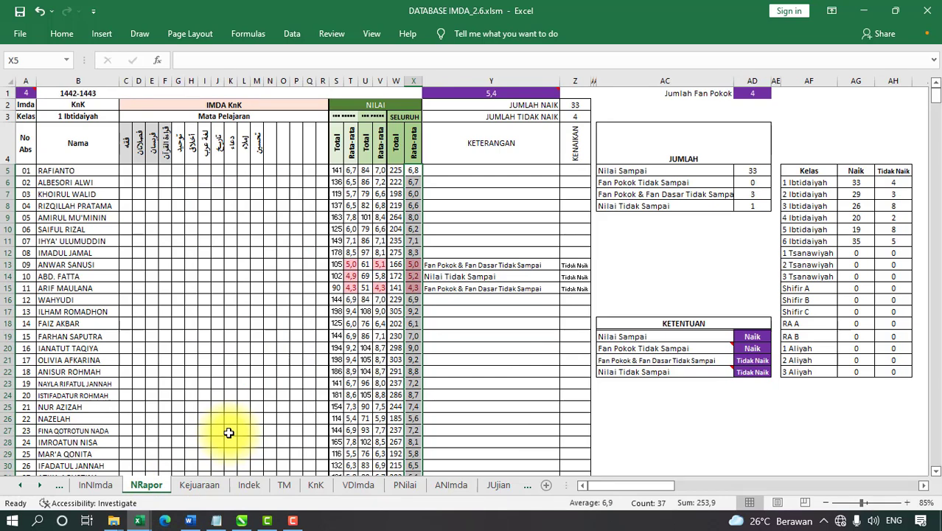
Open the Indek sheet and examine the class subject averages against the colour ranges in the row 1 legend
click(249, 485)
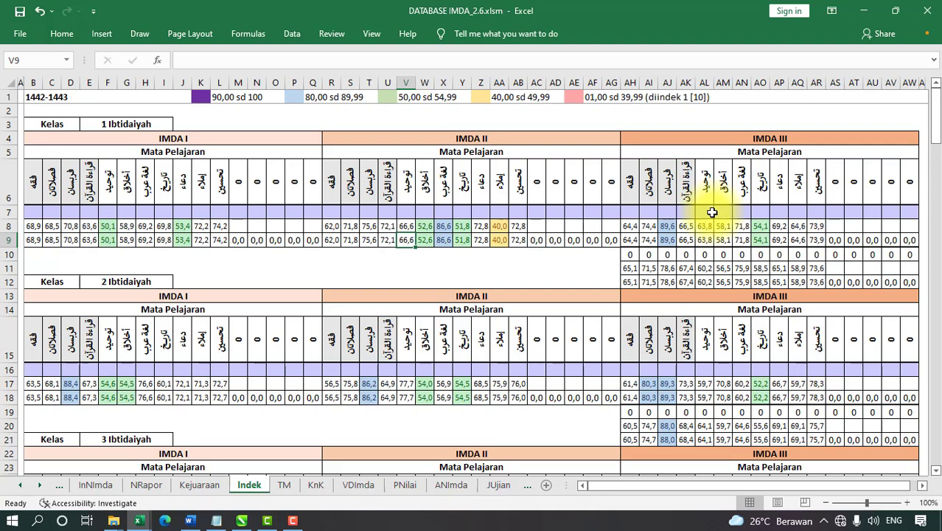
click(504, 241)
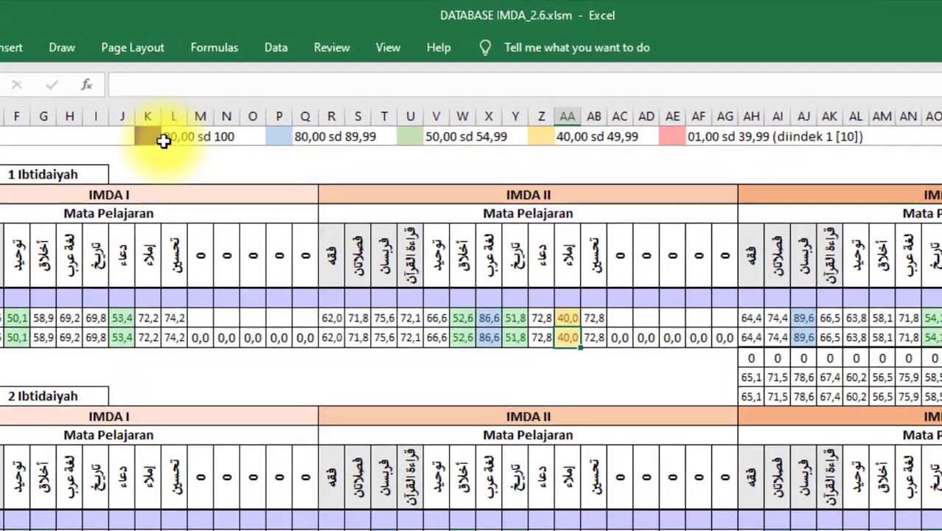
click(147, 137)
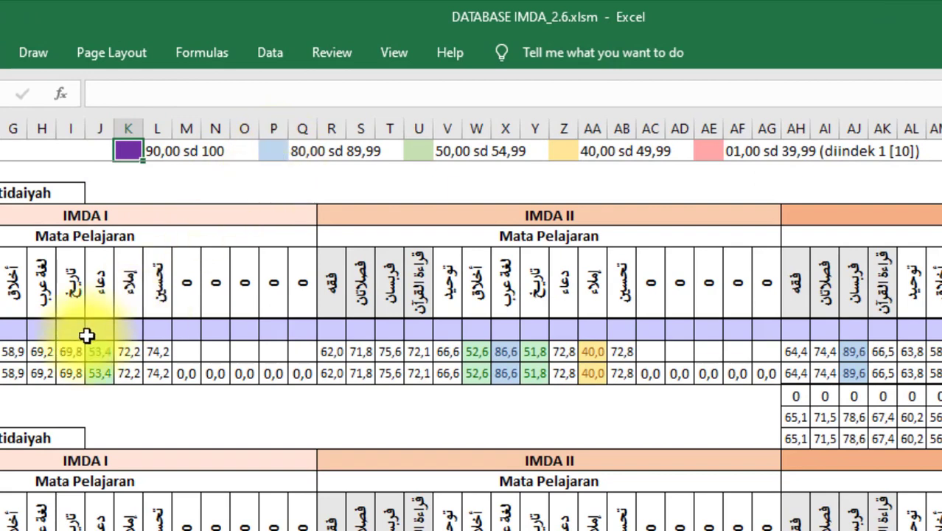
click(277, 156)
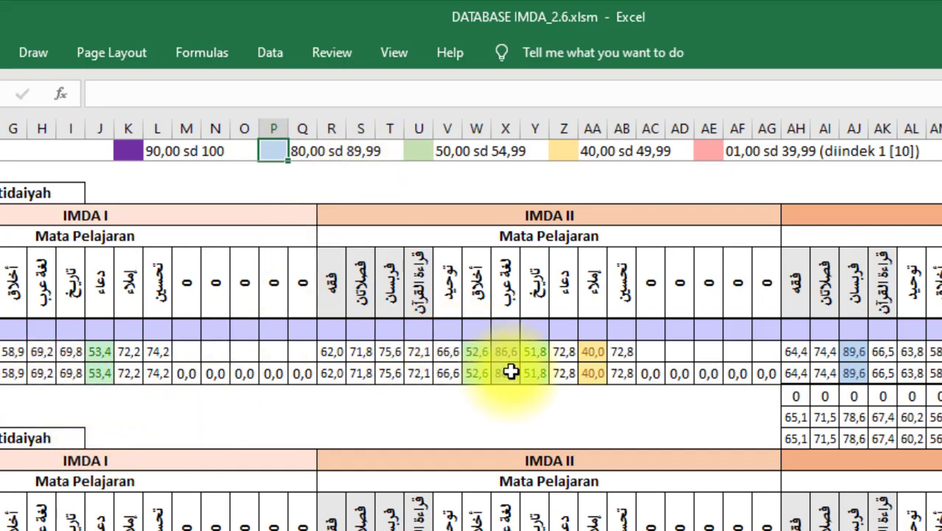
click(420, 152)
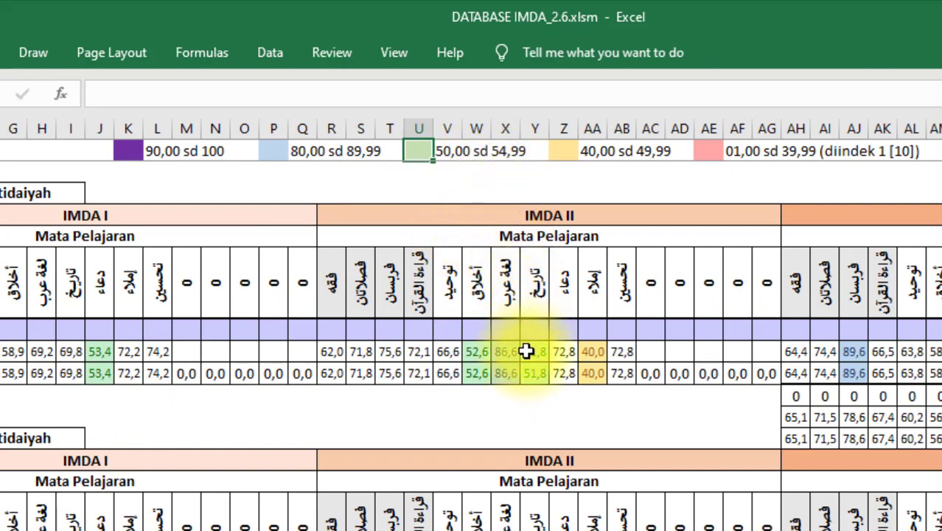
click(483, 373)
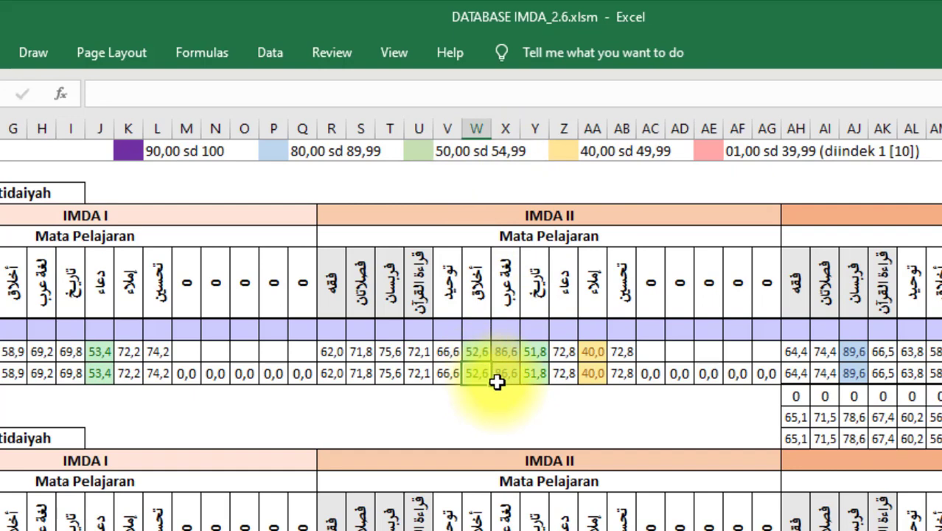
click(564, 151)
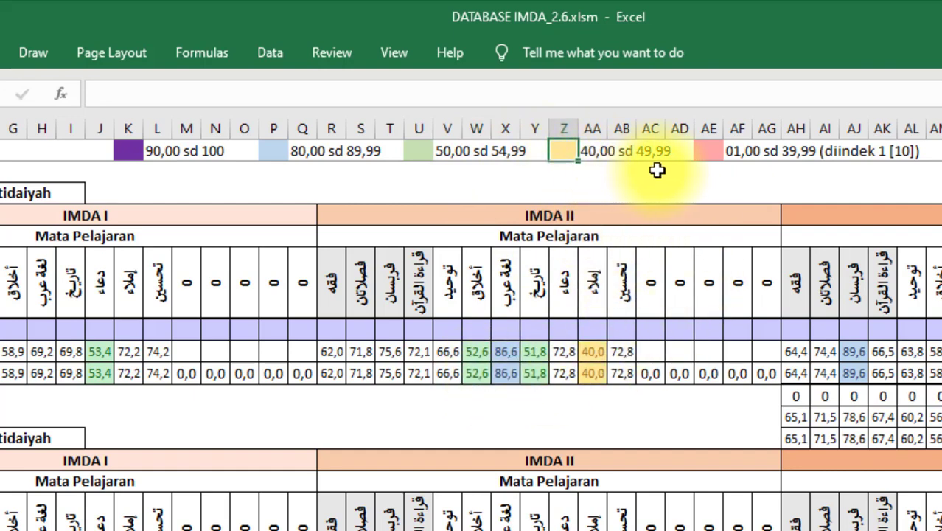
click(709, 148)
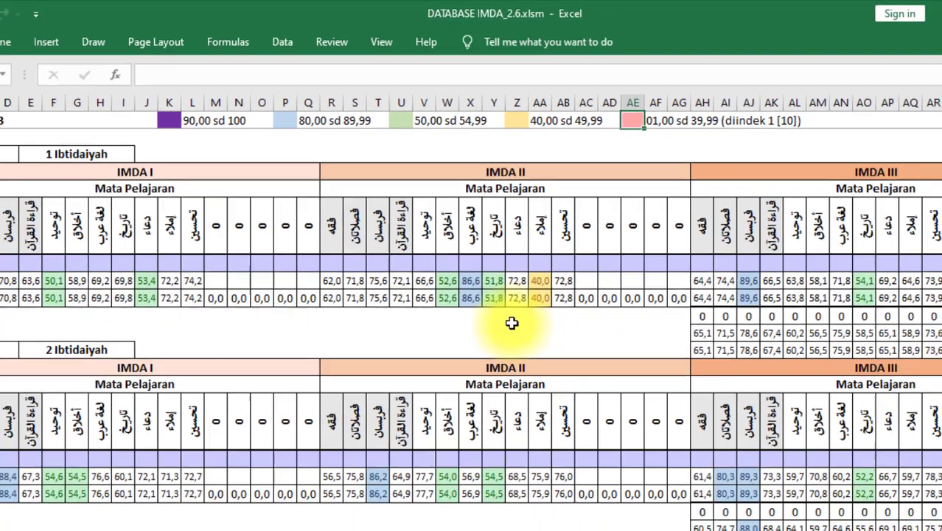
scroll(570, 323, down, 4)
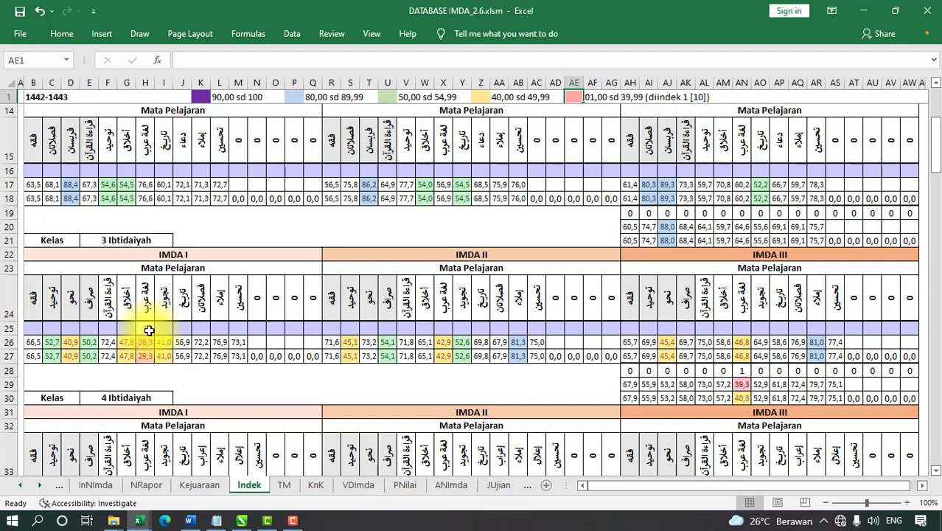
scroll(401, 295, up, 4)
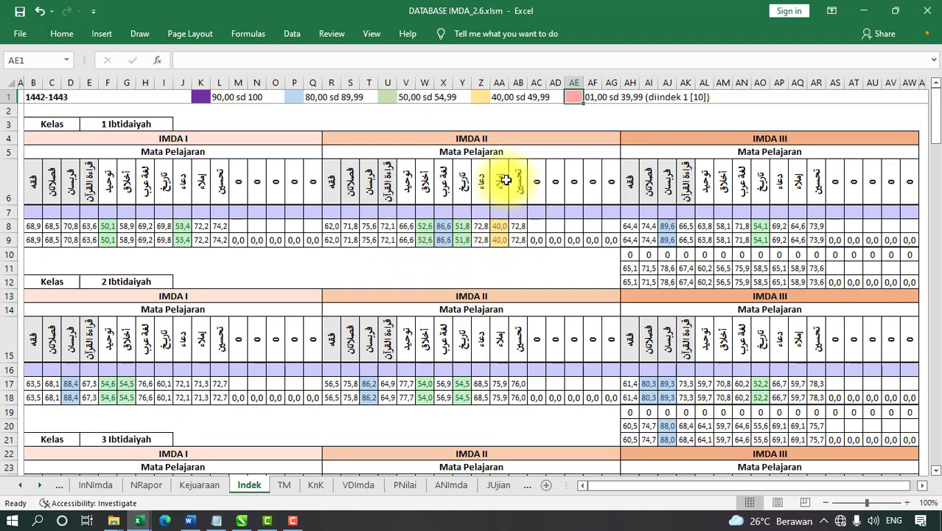
click(488, 101)
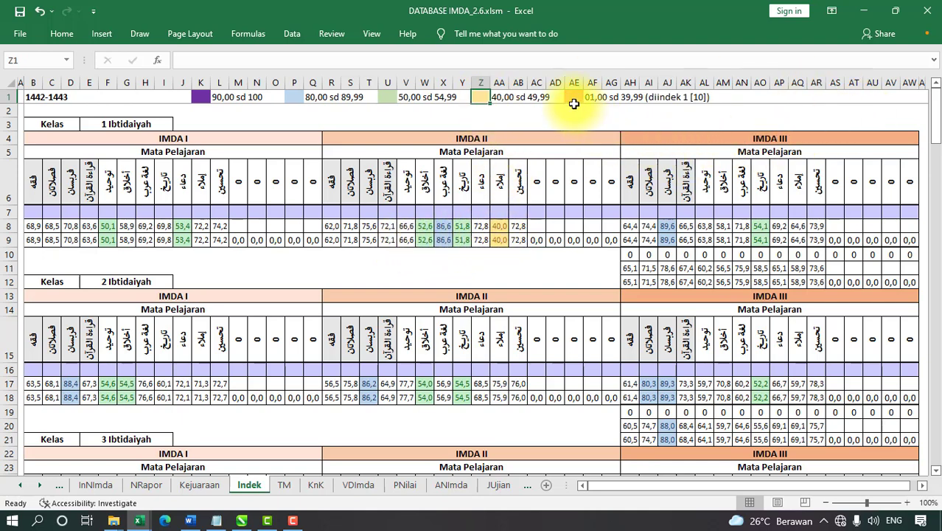
drag(574, 105, 571, 101)
Enter an index of 1 in cell AA7 for the إملاء subject under IMDA II of class 1 Ibtidaiyah
click(507, 212)
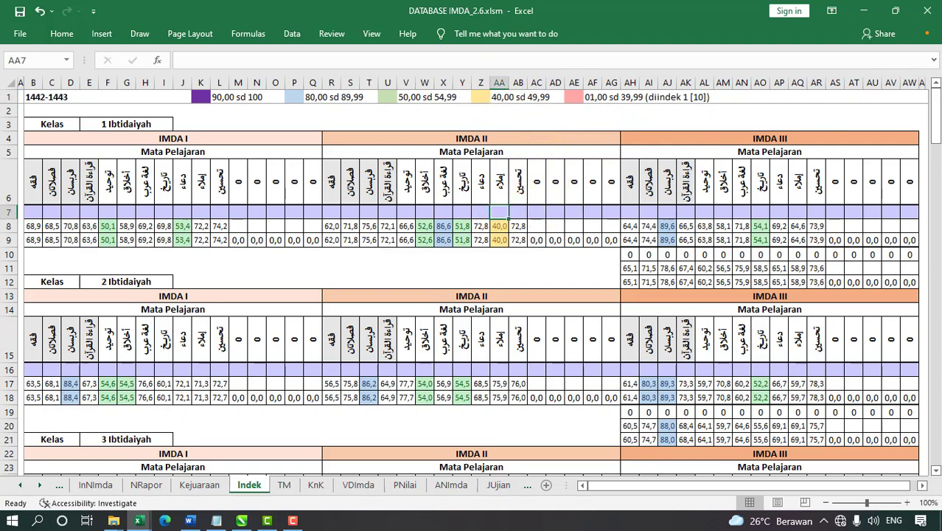
key(Left)
key(Left)
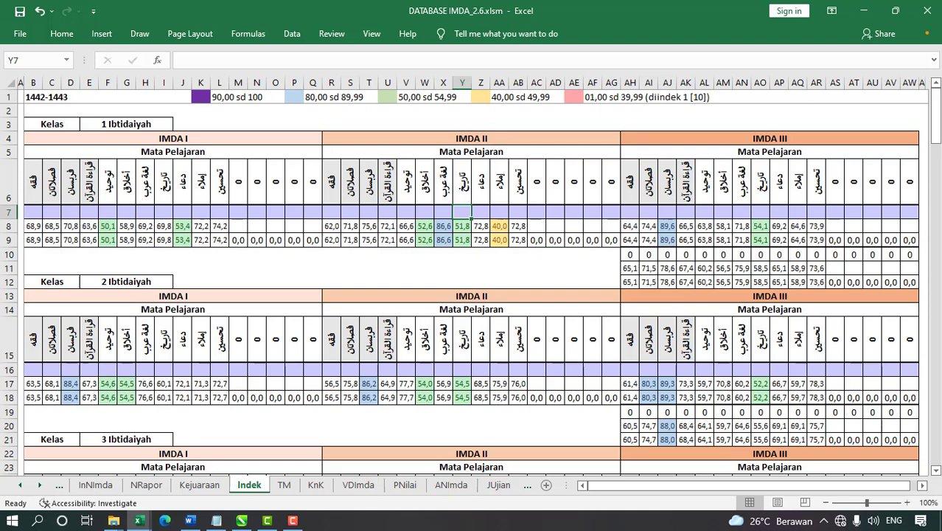
key(Right)
key(Right)
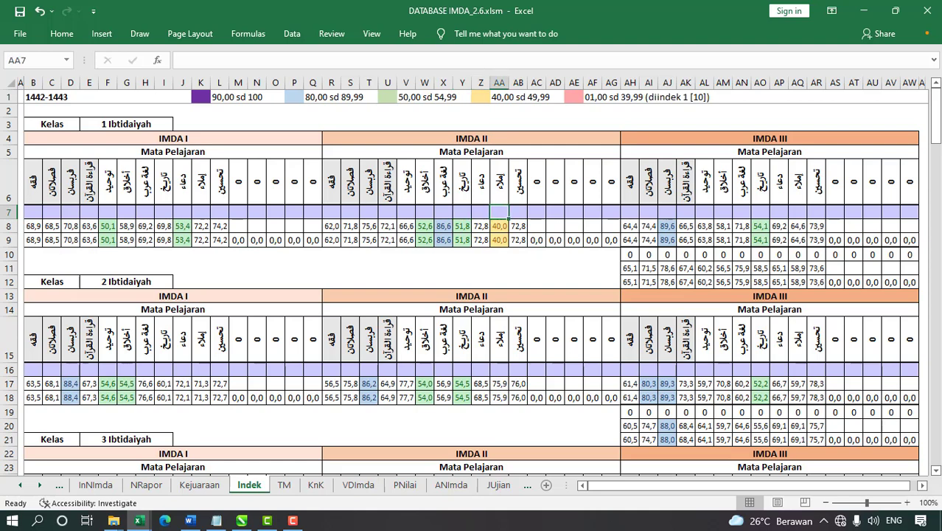
key(Right)
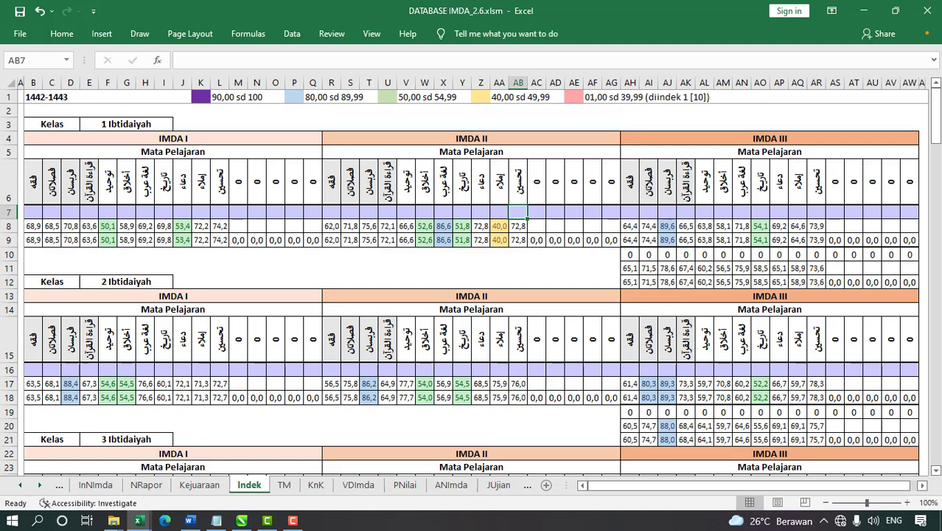
key(Left)
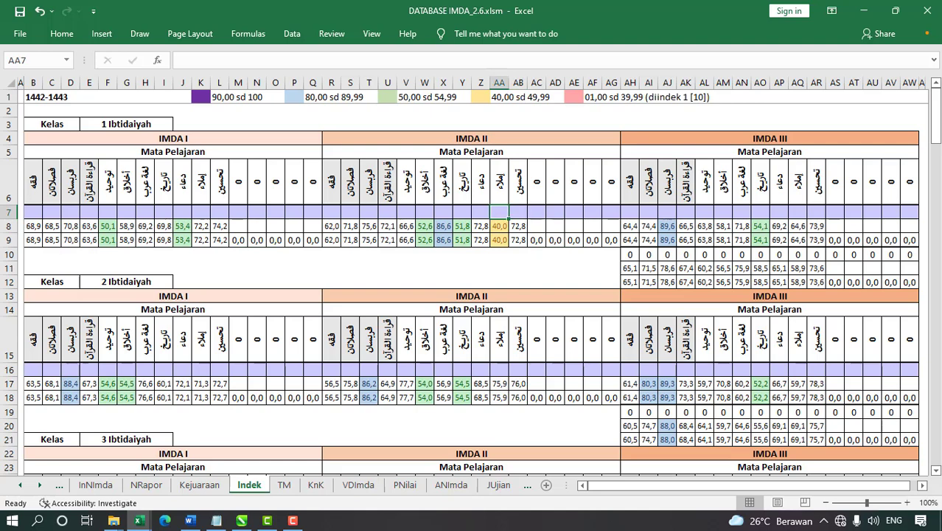
text(1)
key(Return)
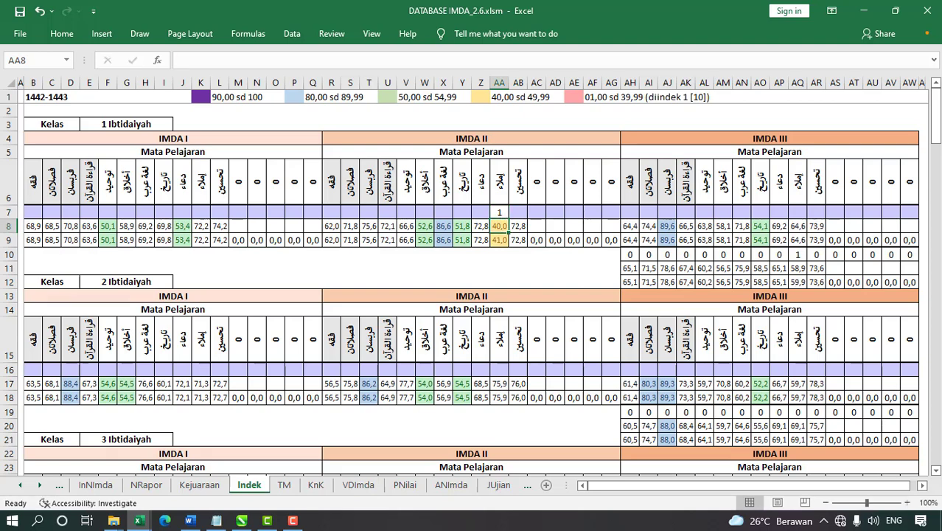
Set the إملاء index in cell AA7 to 2
key(Up)
text(2)
key(Return)
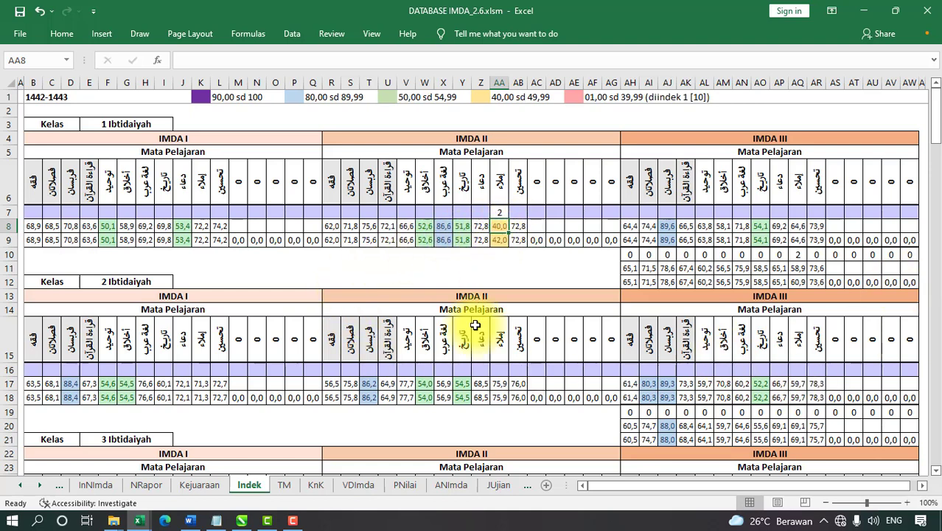
Copy the overall report averages in X5:X41 on the NRapor sheet
click(149, 485)
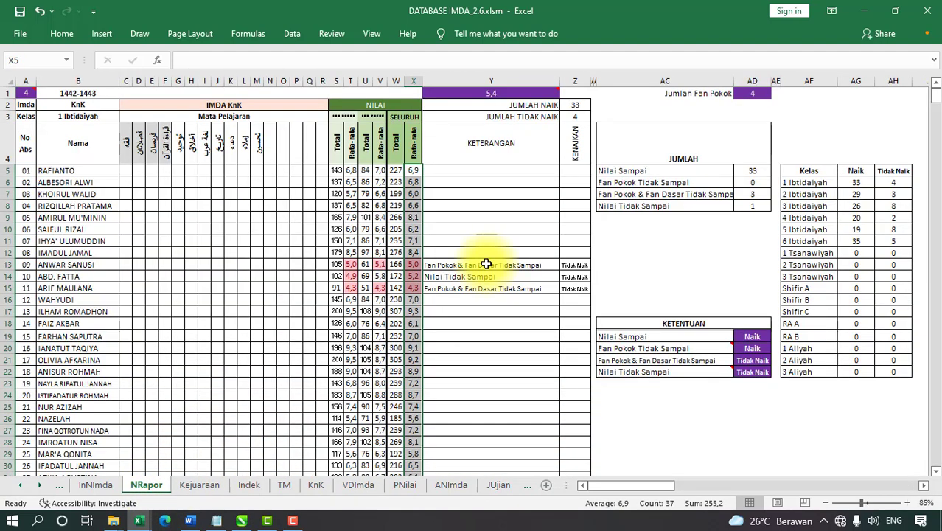
scroll(416, 225, down, 1)
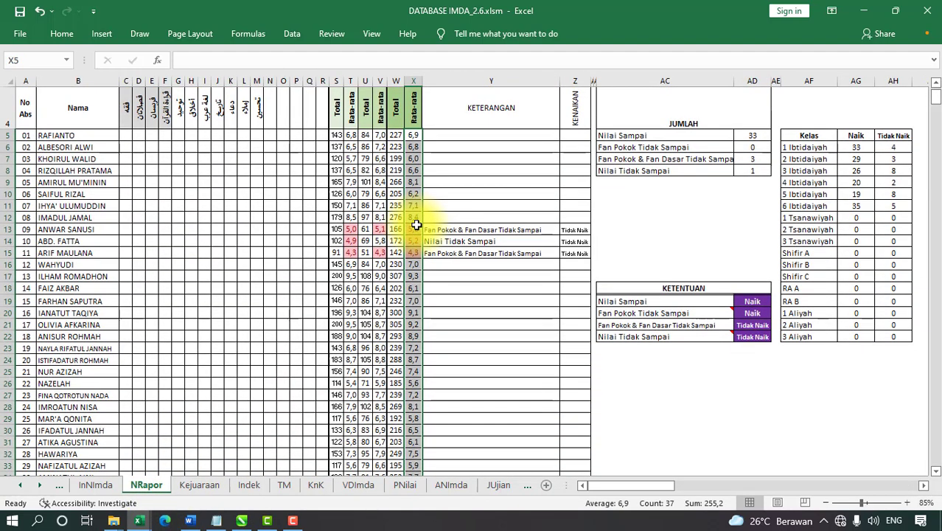
scroll(439, 232, down, 4)
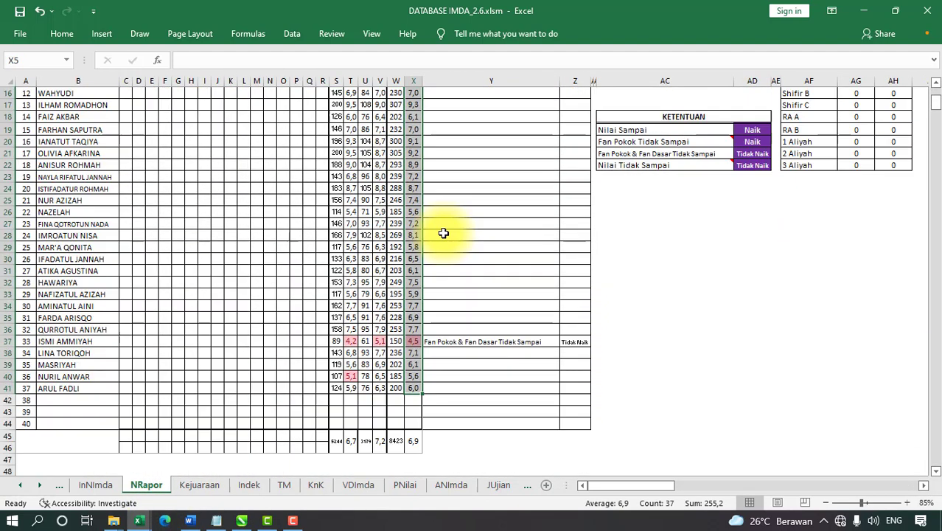
right_click(413, 257)
click(462, 244)
scroll(461, 243, up, 5)
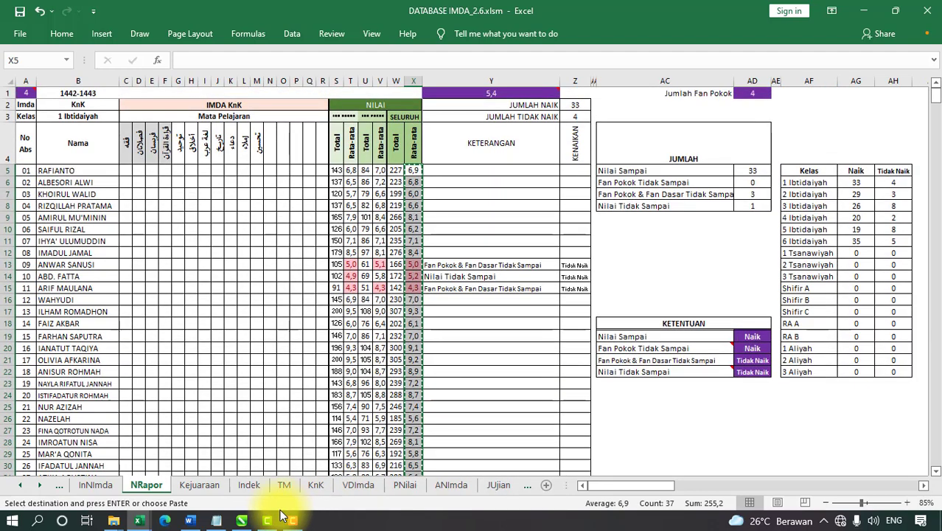
Switch to the Book4 workbook and paste the copied averages as values starting at cell J1
click(249, 484)
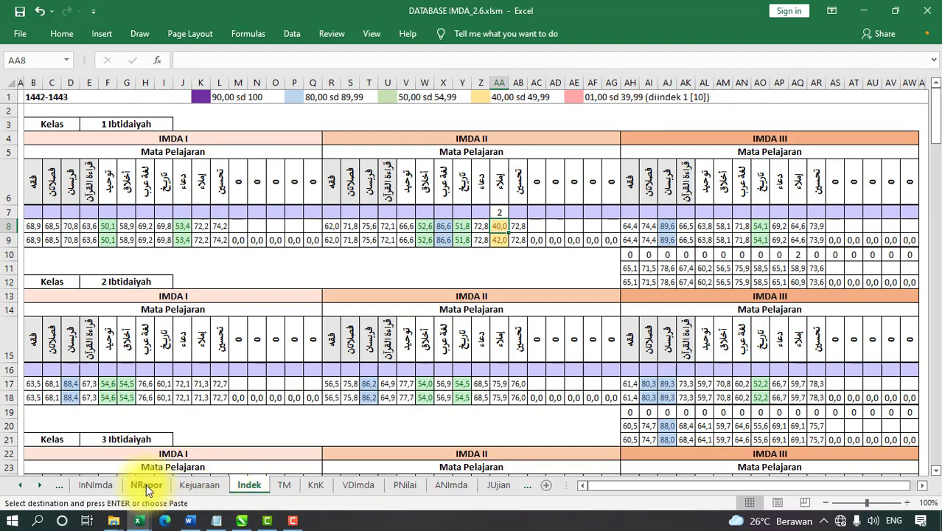
click(146, 484)
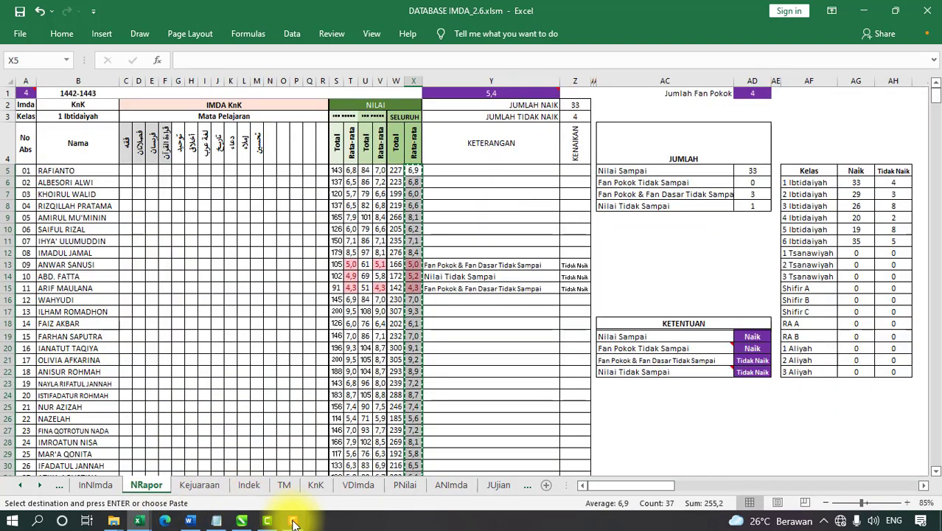
click(251, 486)
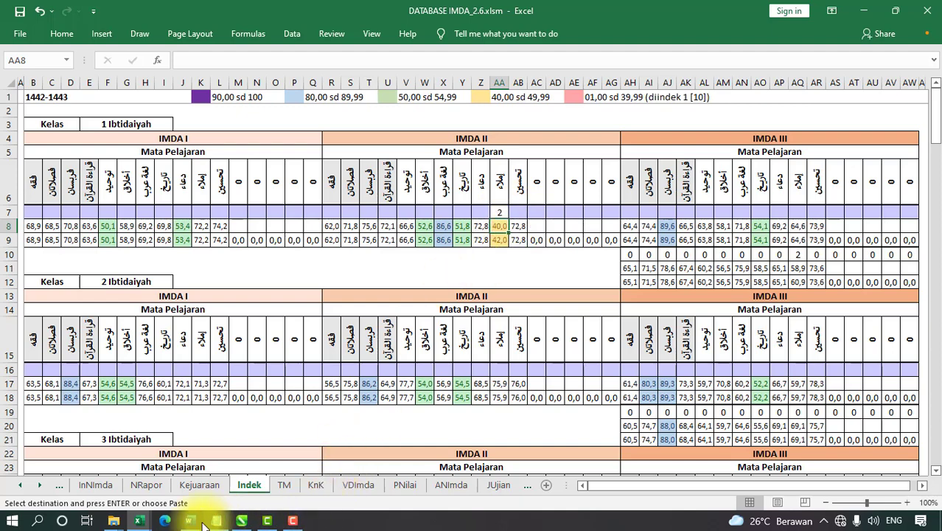
mouse_move(138, 520)
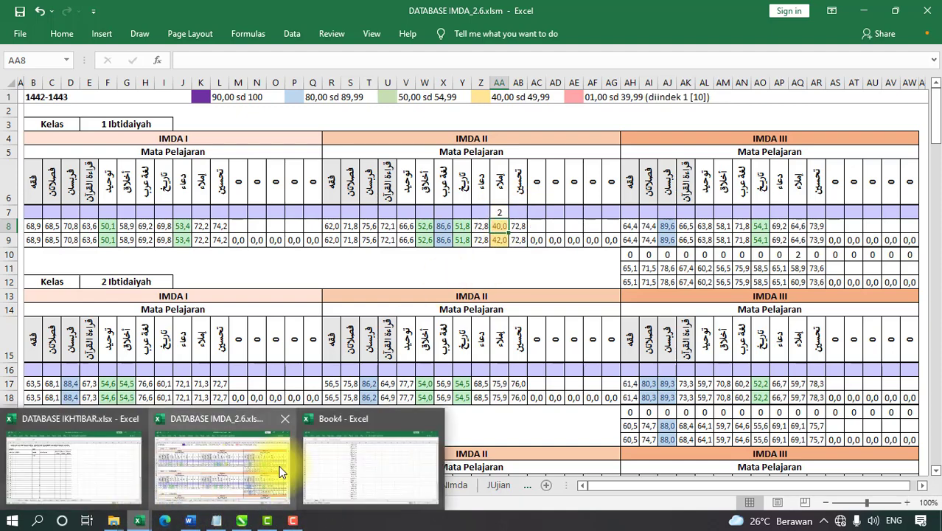
click(342, 460)
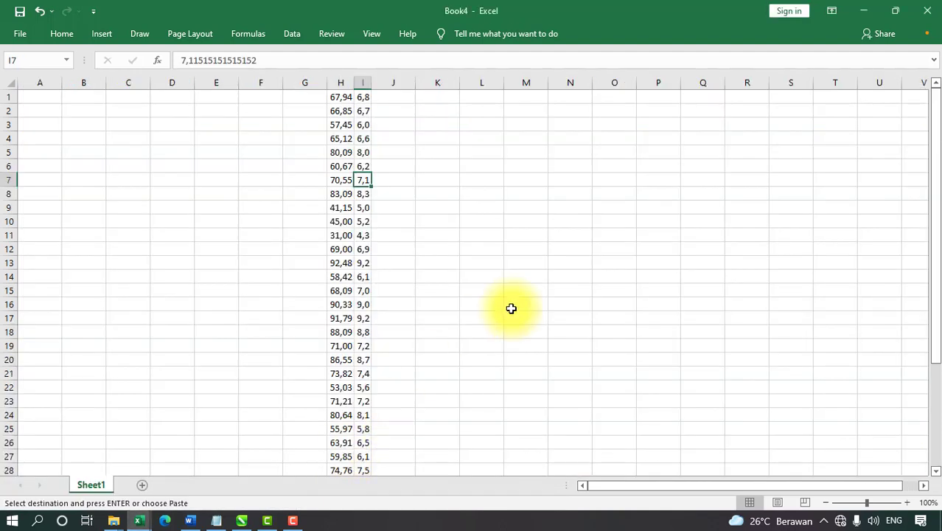
right_click(400, 96)
click(451, 159)
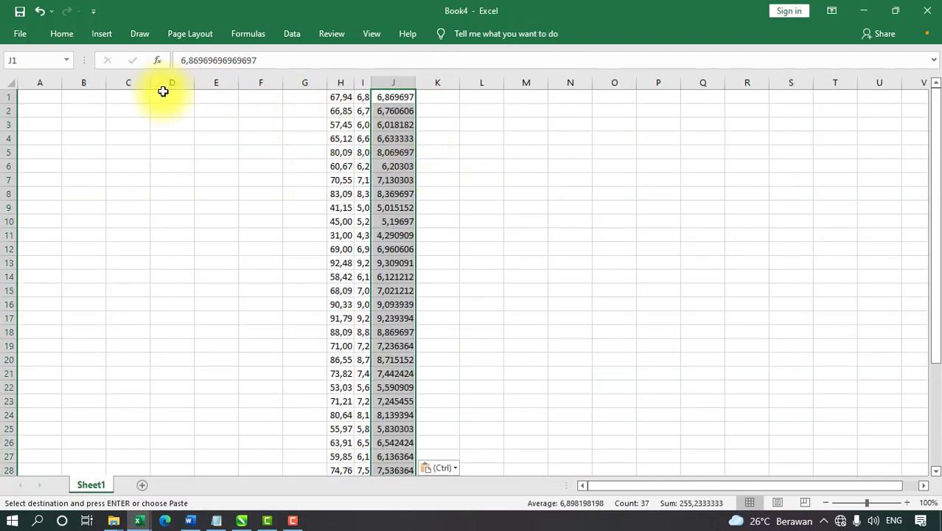
Format the pasted averages in column J to one decimal place and auto-fit the column width
click(64, 34)
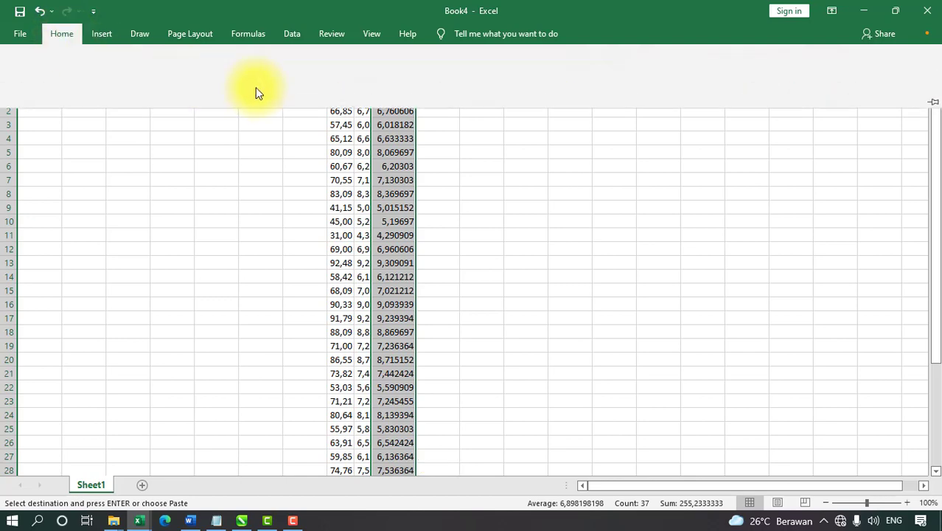
click(540, 80)
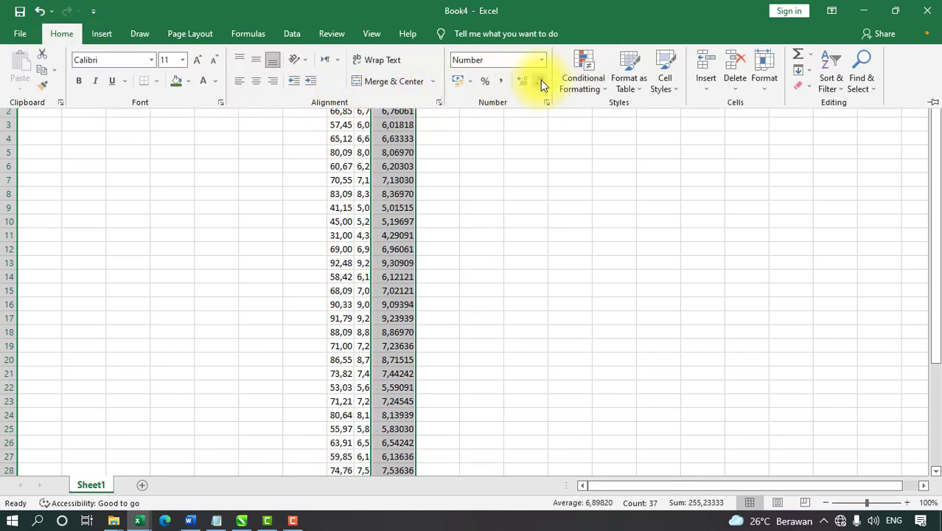
click(540, 79)
click(540, 80)
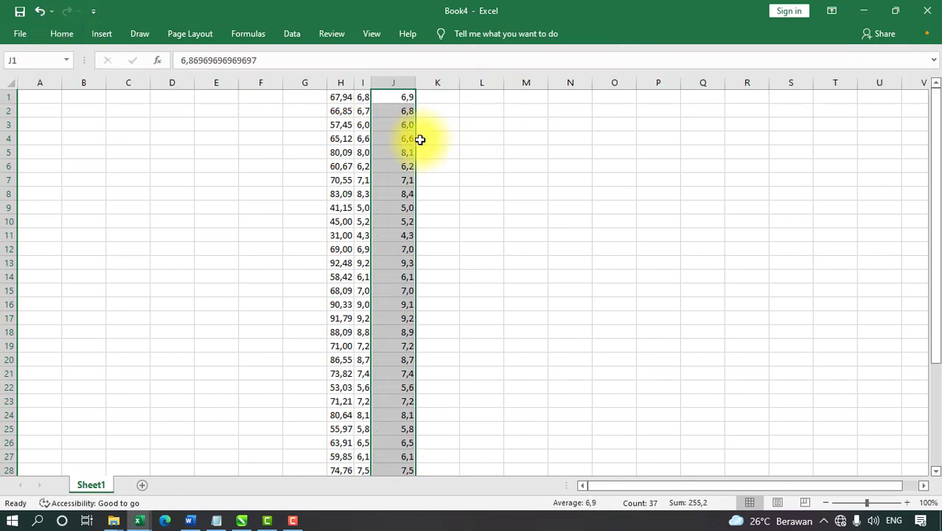
double_click(412, 83)
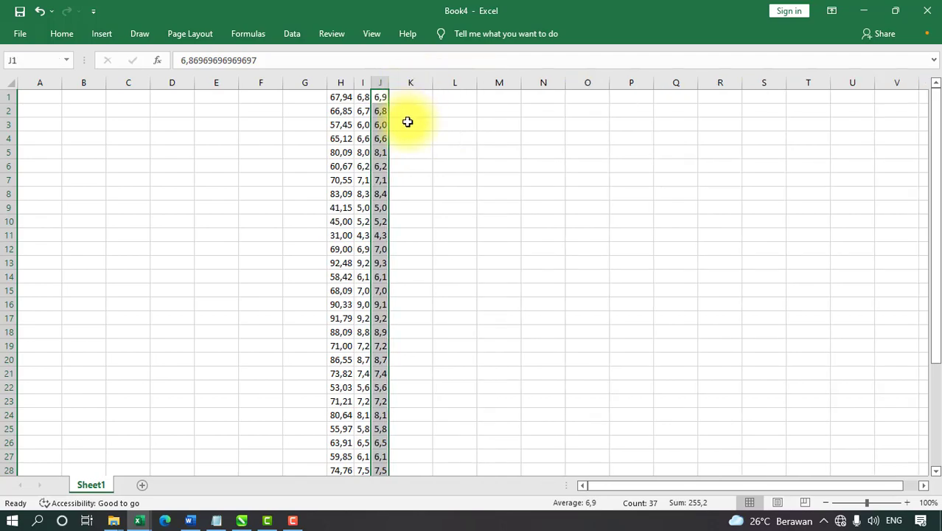
Compare the original report grades in column I with the indexed grades in column J through row 5
click(365, 101)
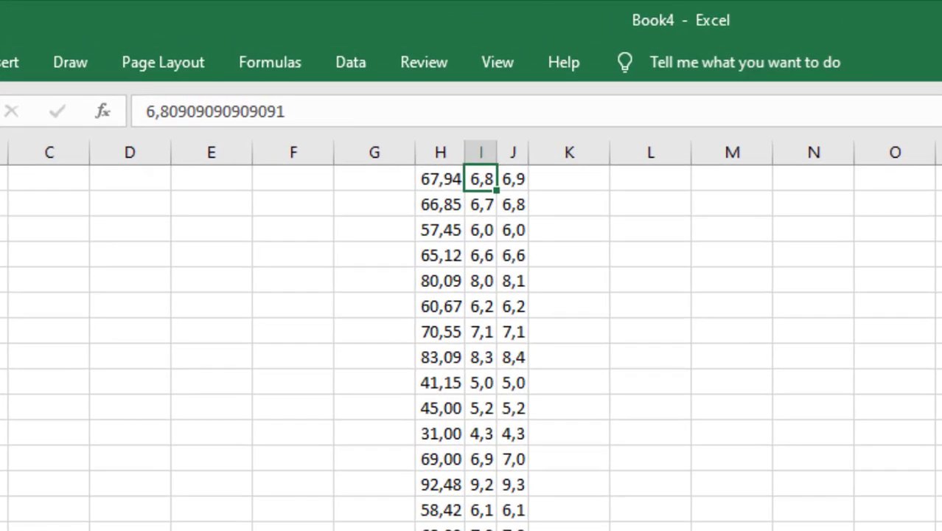
key(Right)
key(Left)
key(Down)
key(Right)
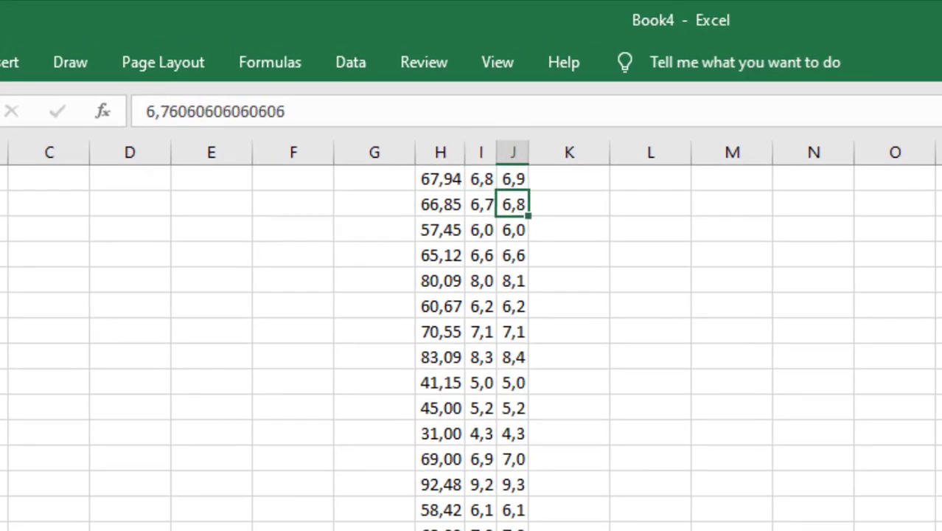
key(Down)
key(Down)
key(Down)
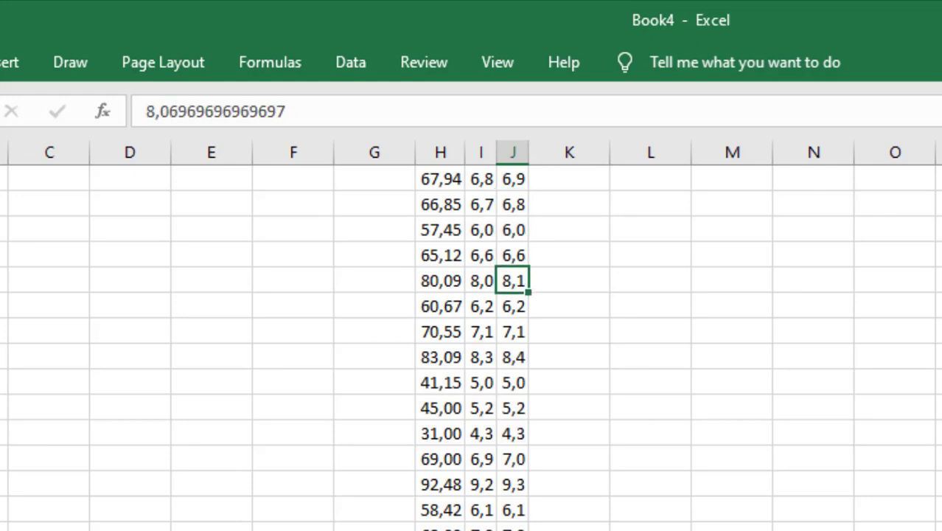
Compare the report grades in columns I and J down through row 12
key(Left)
key(Right)
key(Down)
key(Down)
key(Down)
key(Down)
key(Down)
key(Down)
key(Down)
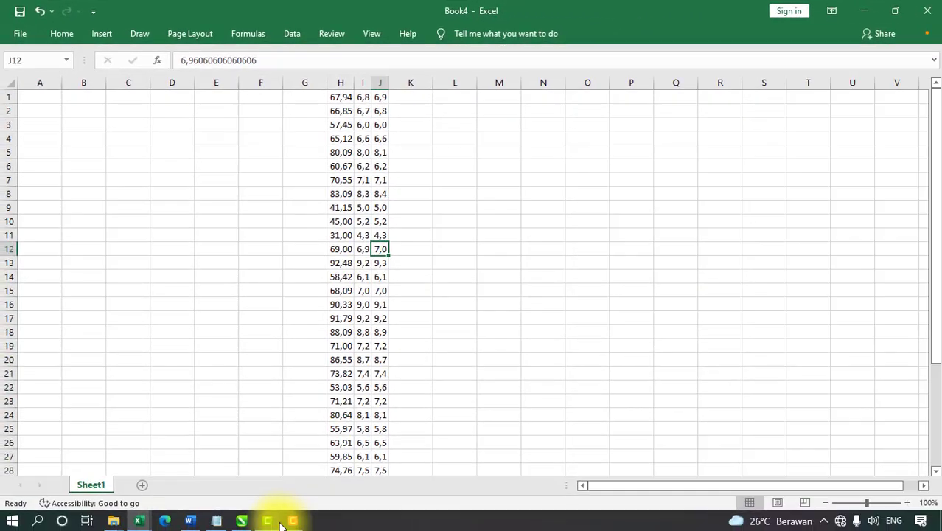
Switch to the DATABASE IMDA_2.6 workbook and set the index in cell AA7 on the Indek sheet to 10
mouse_move(147, 522)
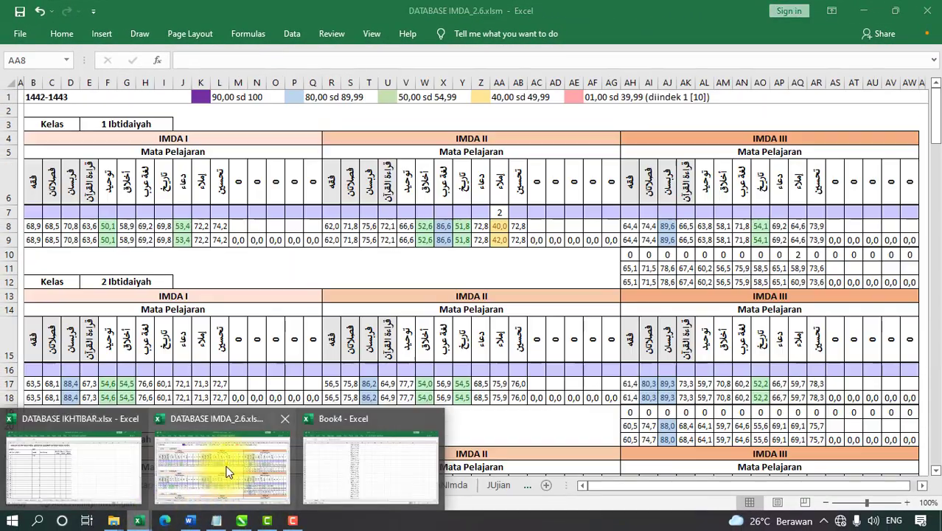
click(221, 479)
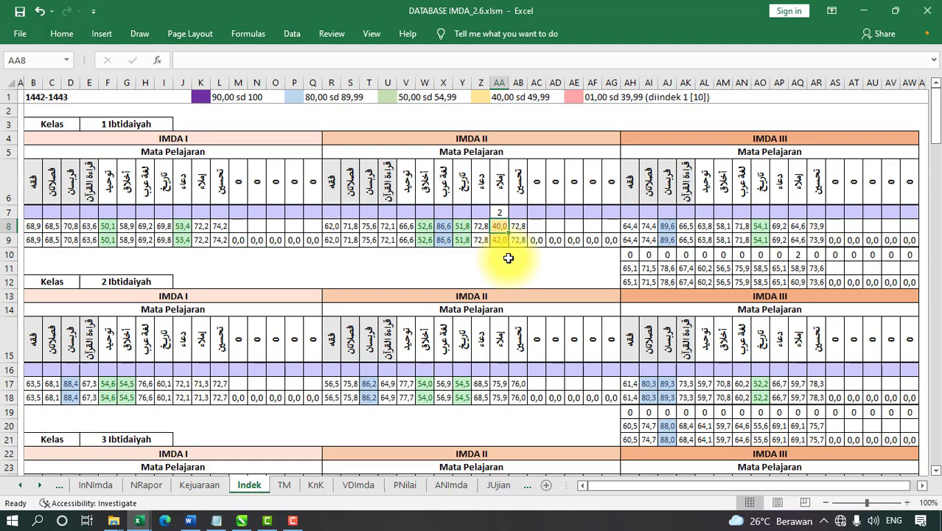
key(Up)
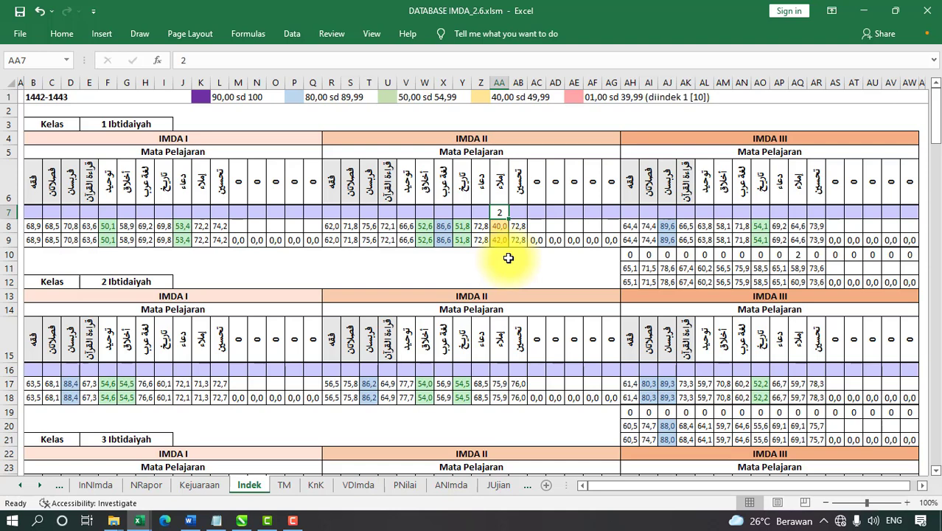
text(10)
key(Return)
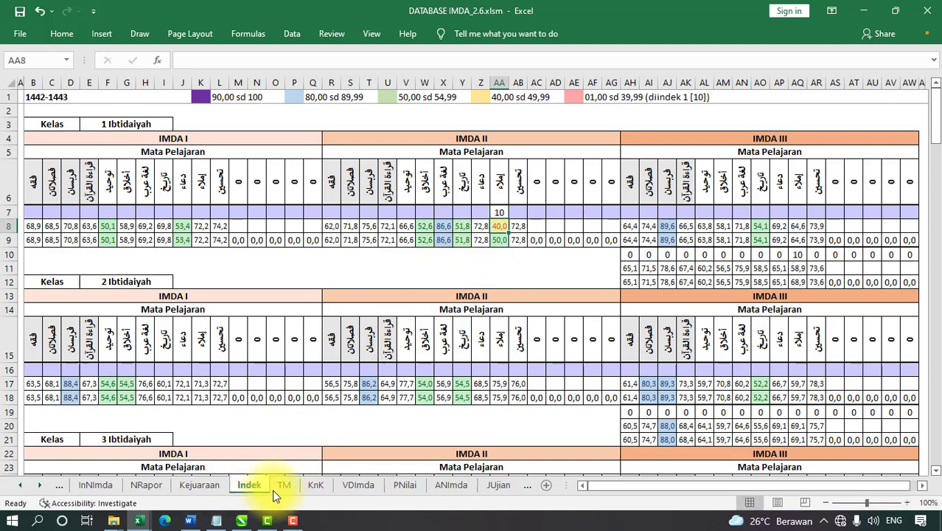
Copy the recalculated overall averages in X5:X41 on the NRapor sheet
click(146, 484)
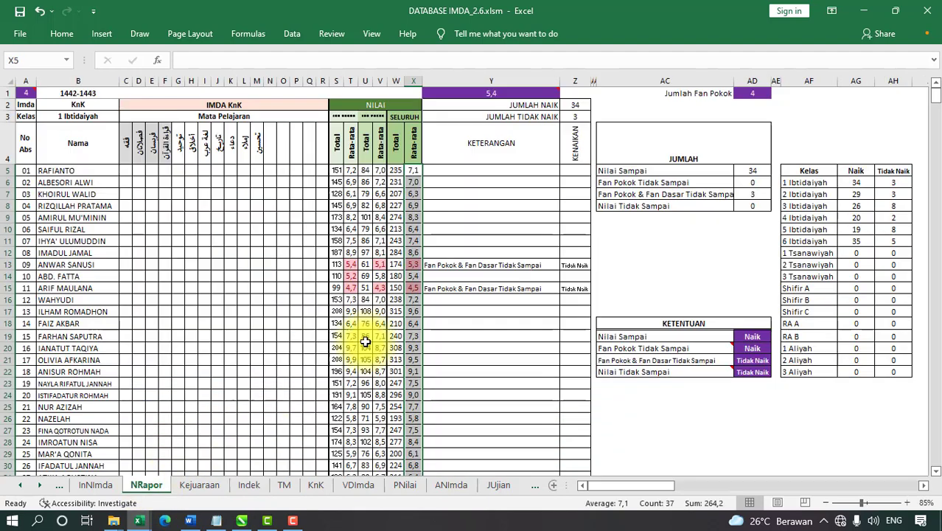
right_click(421, 182)
click(459, 204)
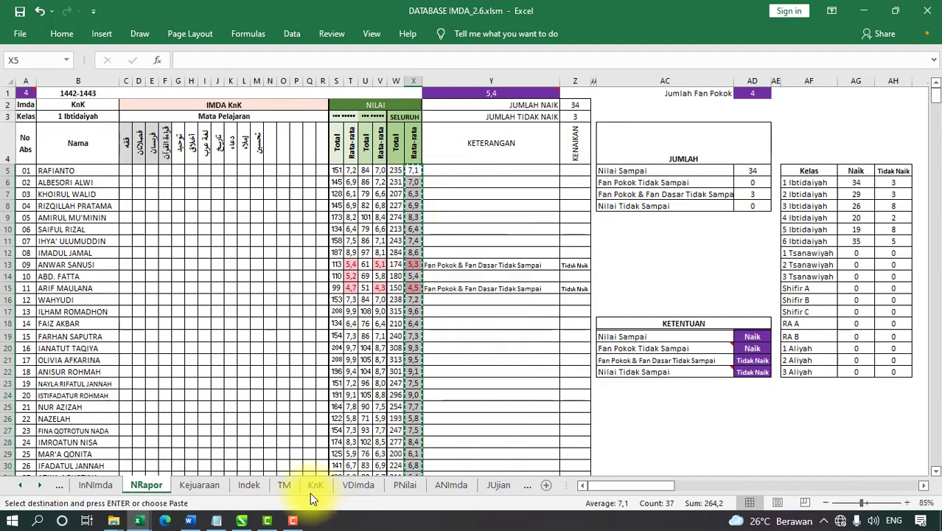
Switch to the Book4 workbook and paste the copied averages as values starting at cell K1
mouse_move(138, 521)
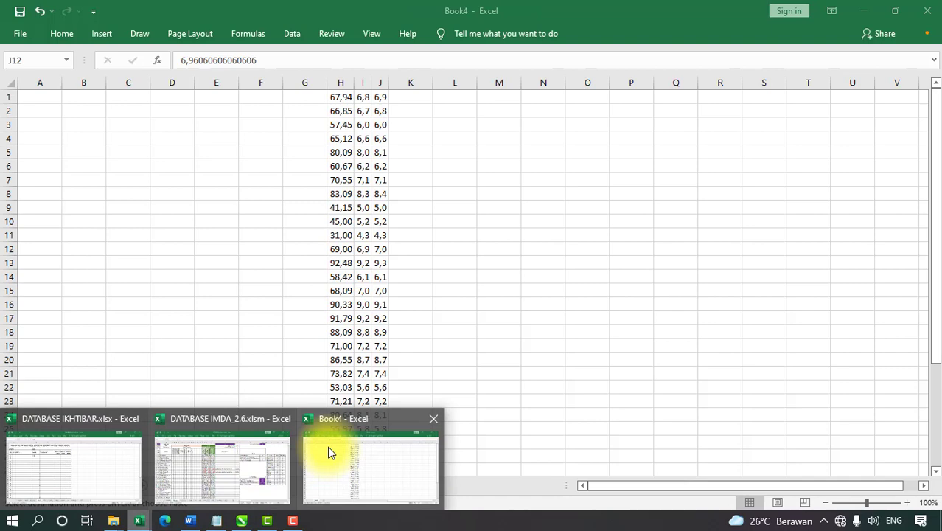
click(329, 453)
right_click(417, 100)
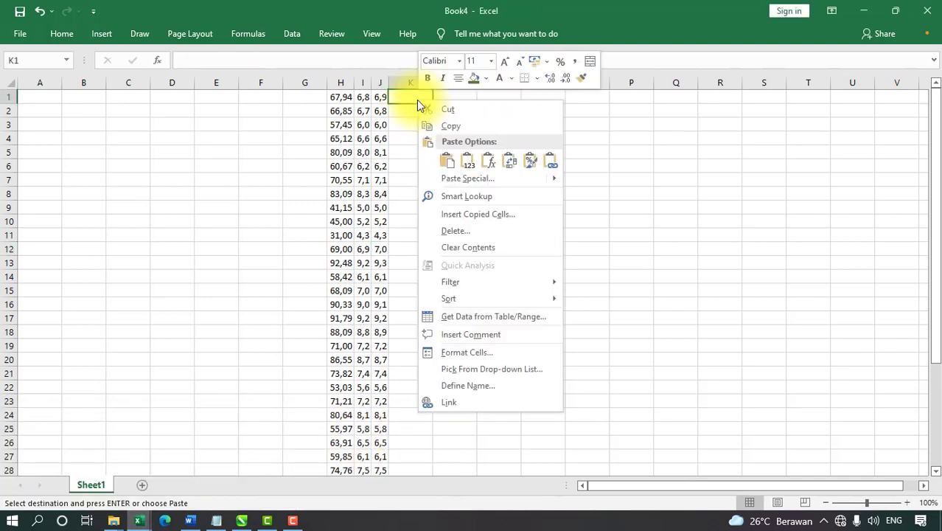
click(466, 161)
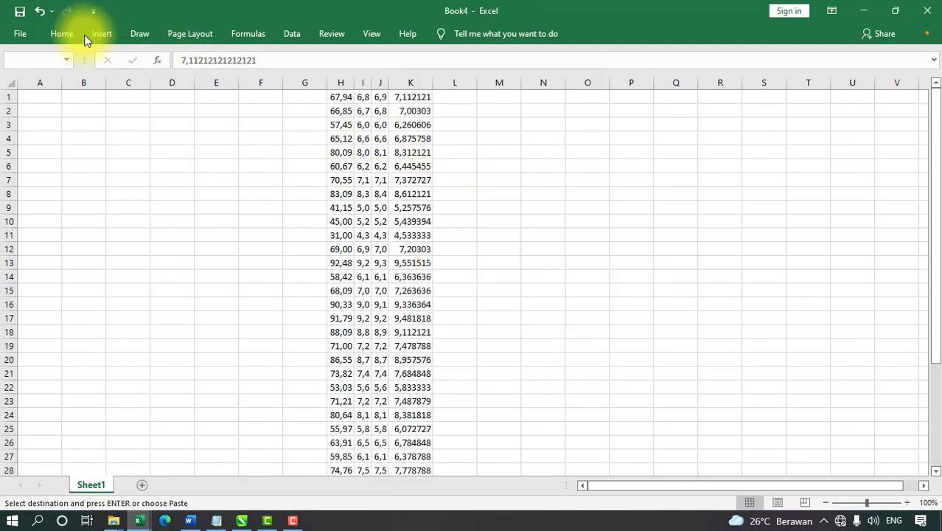
click(474, 293)
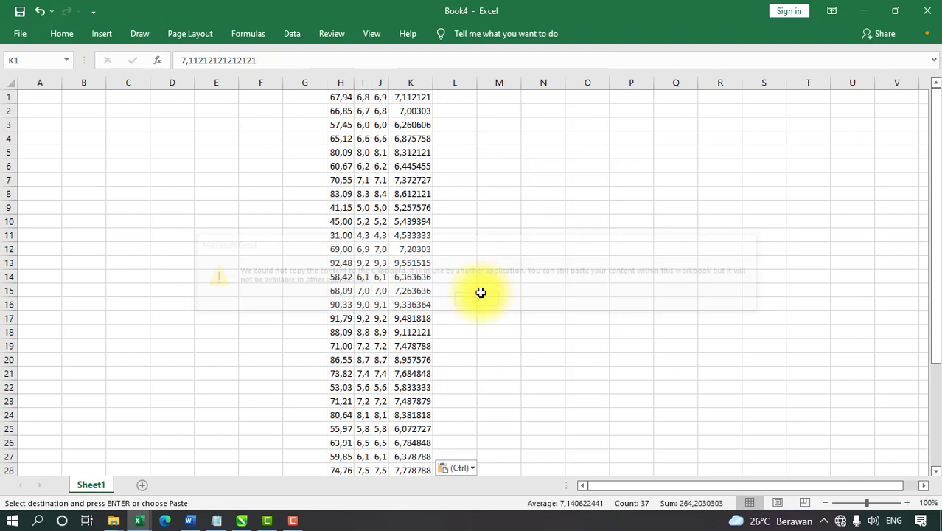
Format the pasted averages in column K to one decimal place and auto-fit the column width
click(418, 138)
click(414, 96)
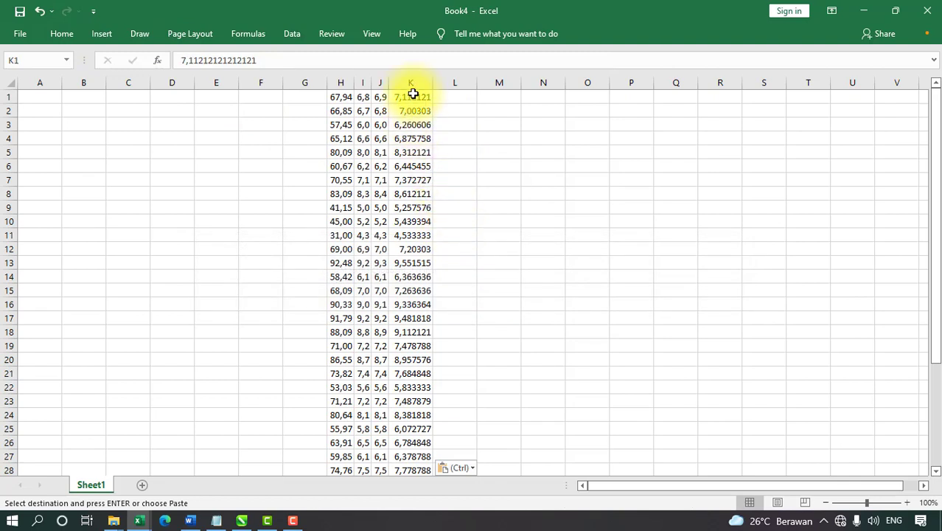
key(Escape)
key(ctrl+shift+Down)
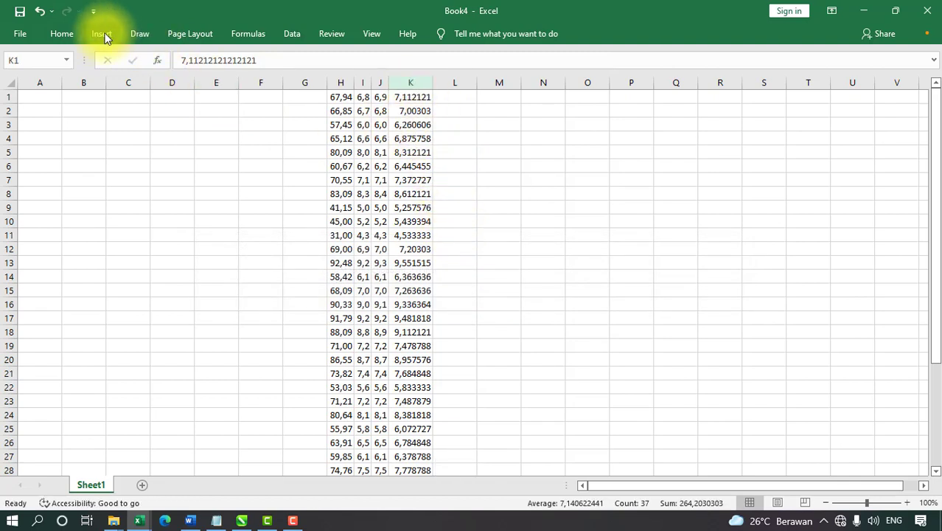
click(72, 34)
click(539, 86)
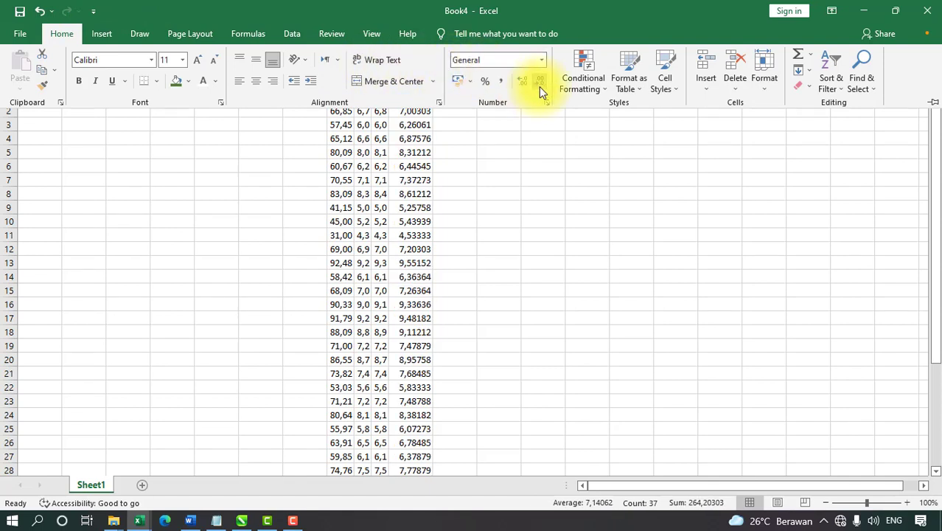
click(539, 86)
click(539, 86)
click(539, 86)
click(539, 86)
click(451, 131)
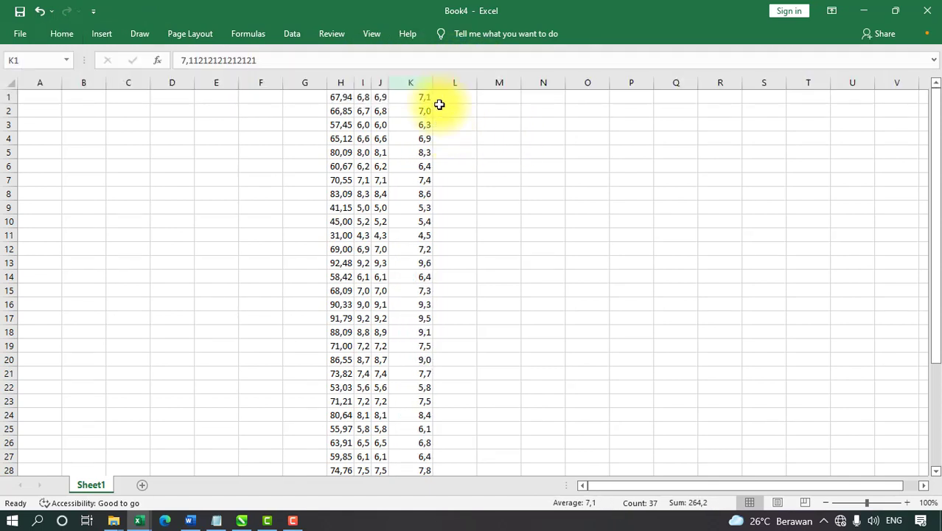
double_click(432, 83)
click(439, 123)
Compare the grades in column K with those in columns I and J across all student rows
click(399, 97)
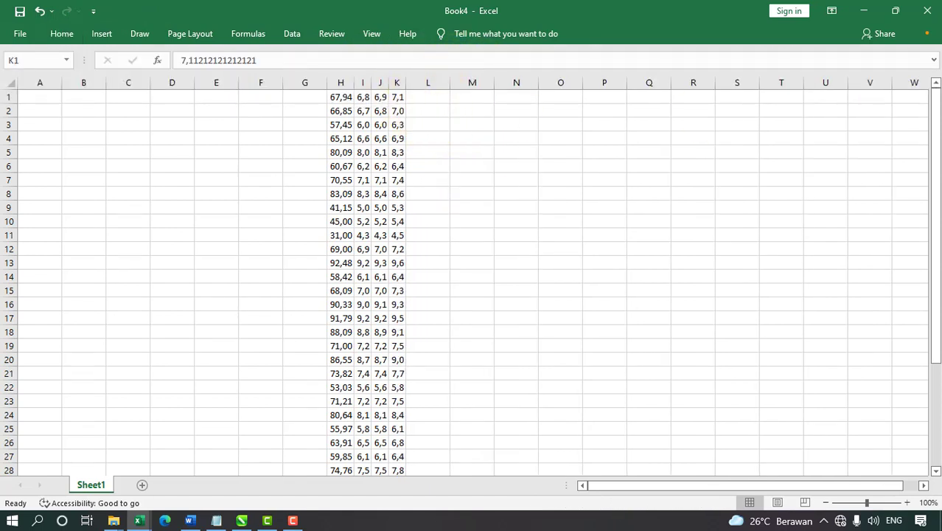
click(398, 111)
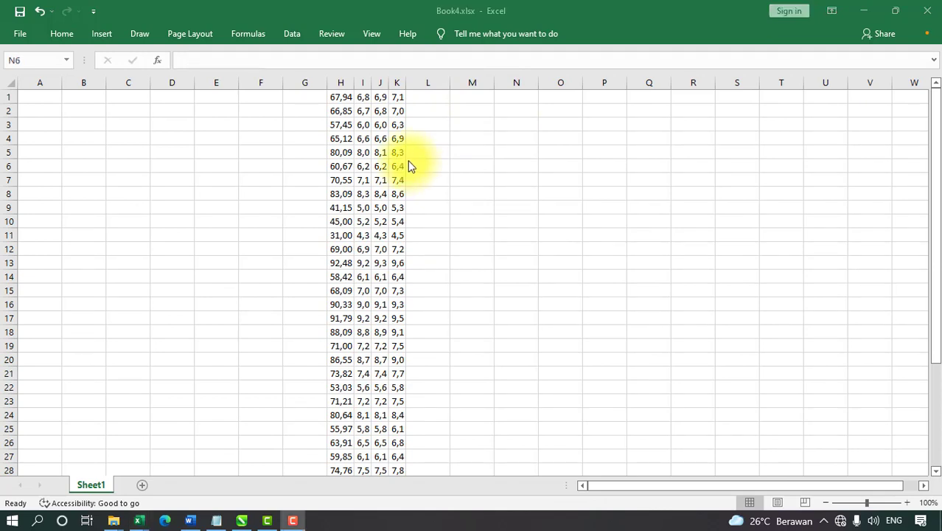
scroll(399, 325, down, 7)
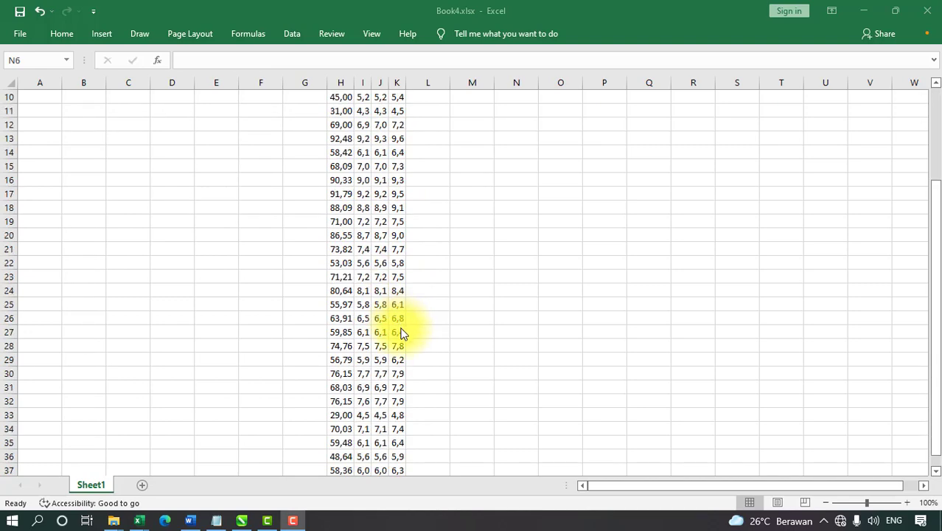
scroll(345, 274, up, 4)
scroll(414, 303, up, 2)
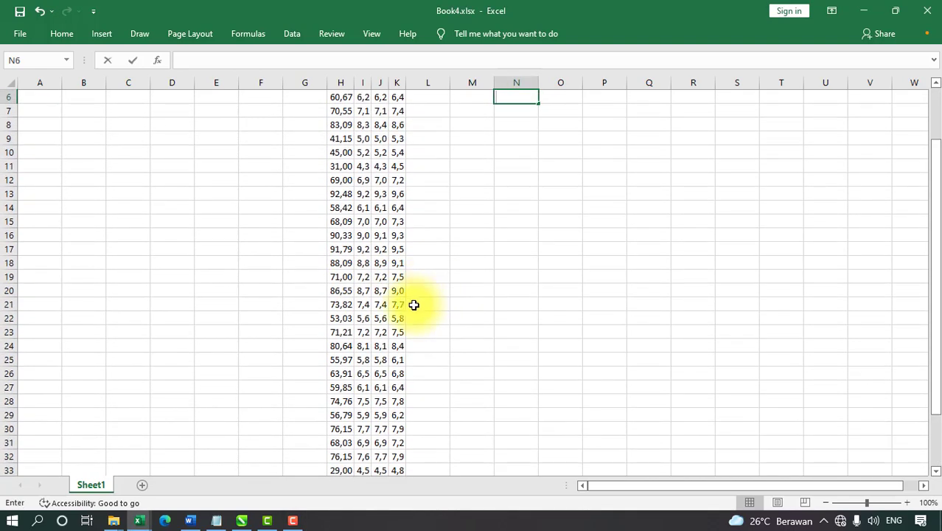
Calculate the average of H1:H37 in cell H38 with the AVERAGE function
scroll(414, 311, down, 6)
click(341, 289)
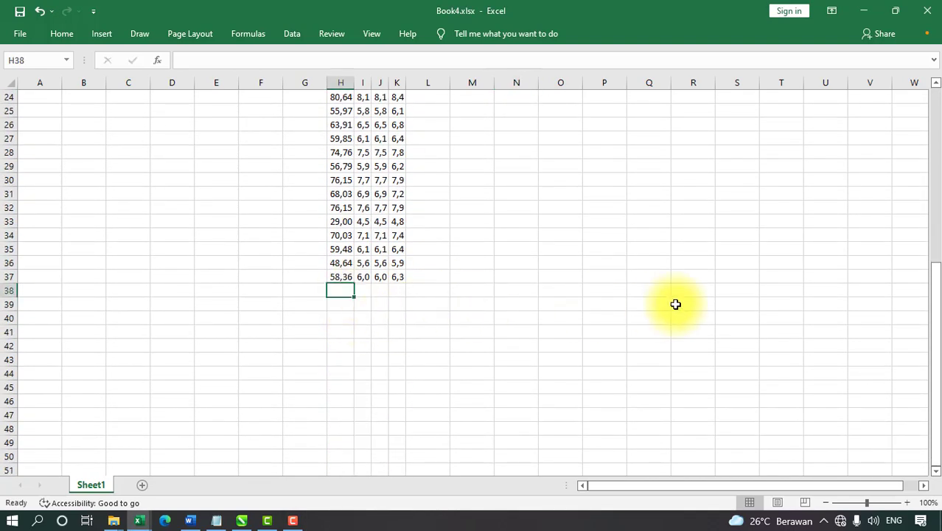
text(=aver)
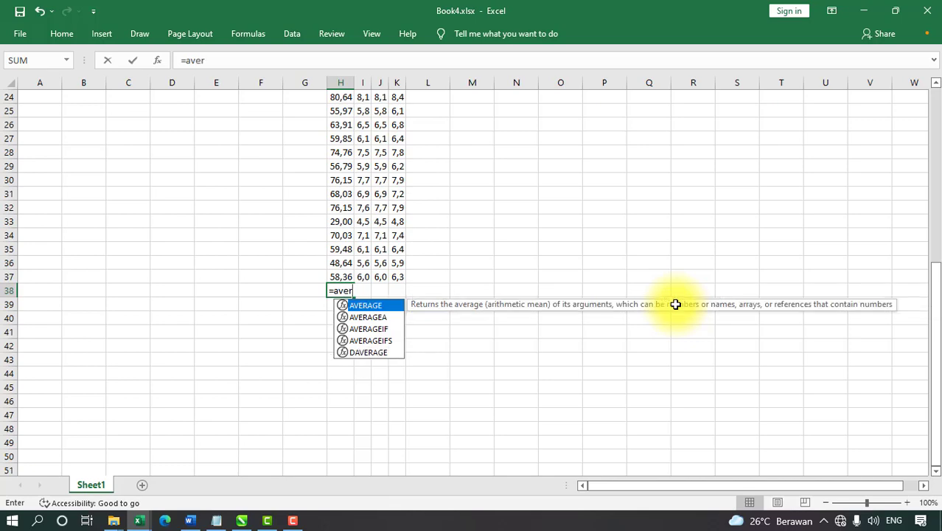
double_click(363, 306)
drag(343, 276, 347, 17)
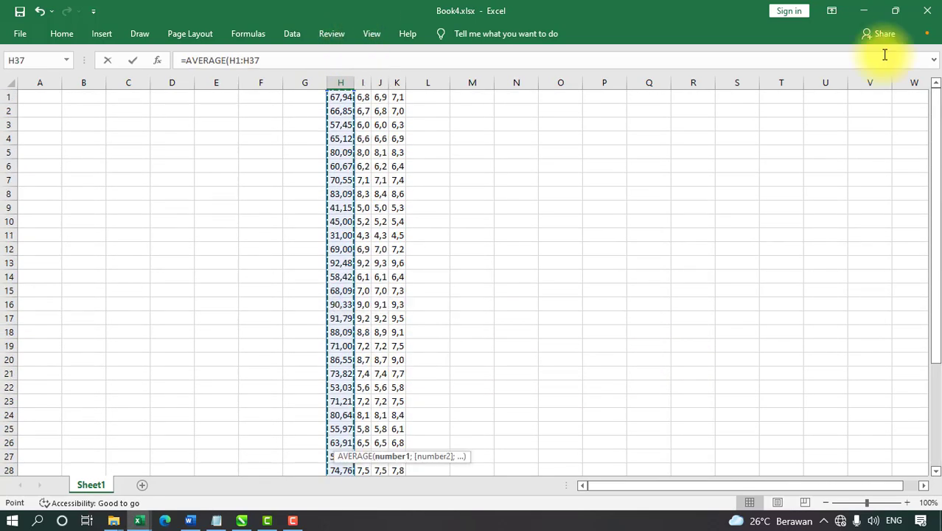
key(Return)
scroll(559, 403, down, 2)
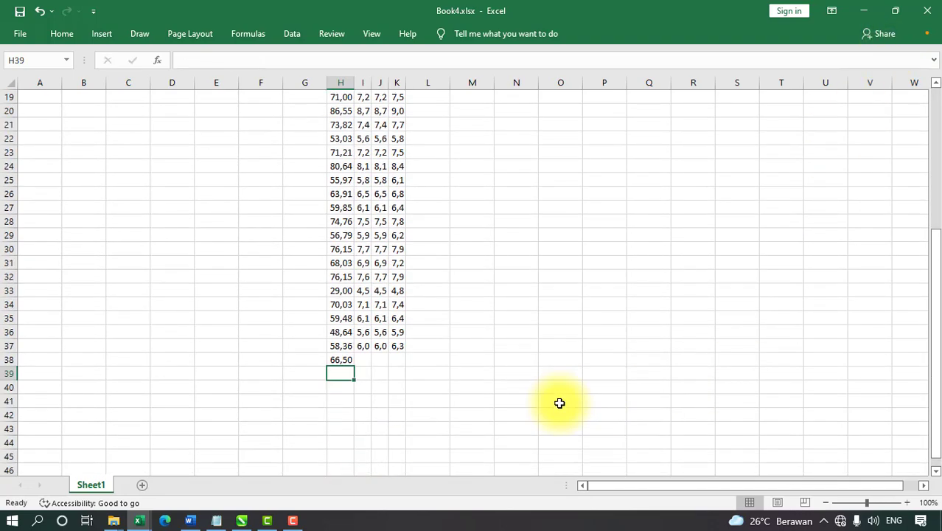
Extend the average formula from H38 across to K38 and auto-fit the widths of columns I to K
click(347, 360)
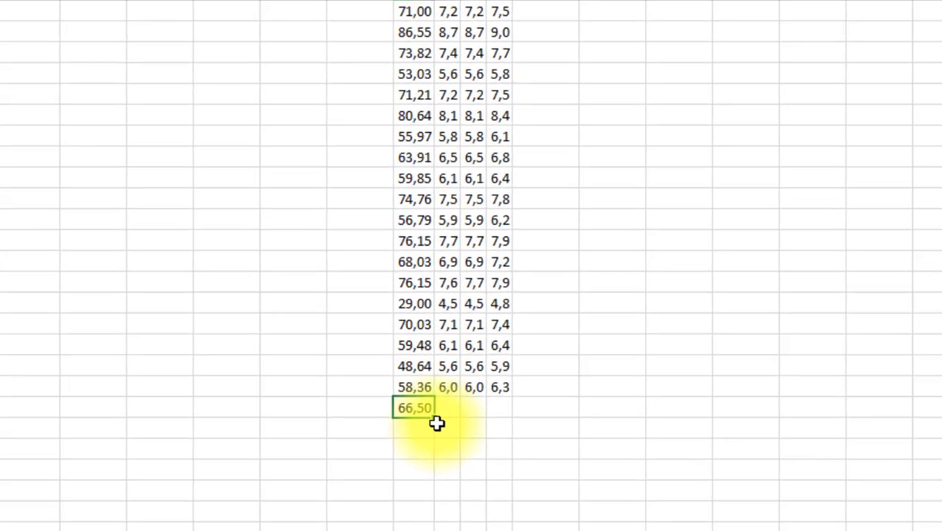
drag(435, 418, 512, 421)
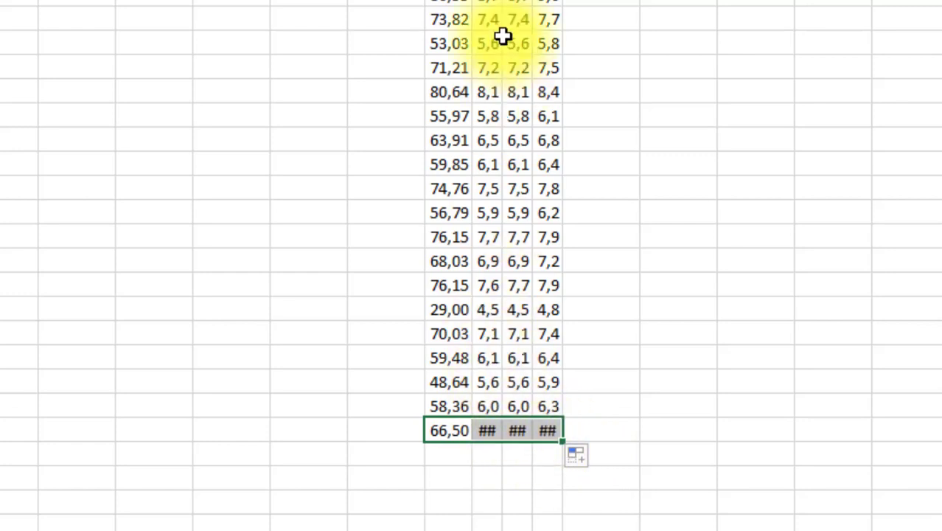
drag(487, 0, 546, 0)
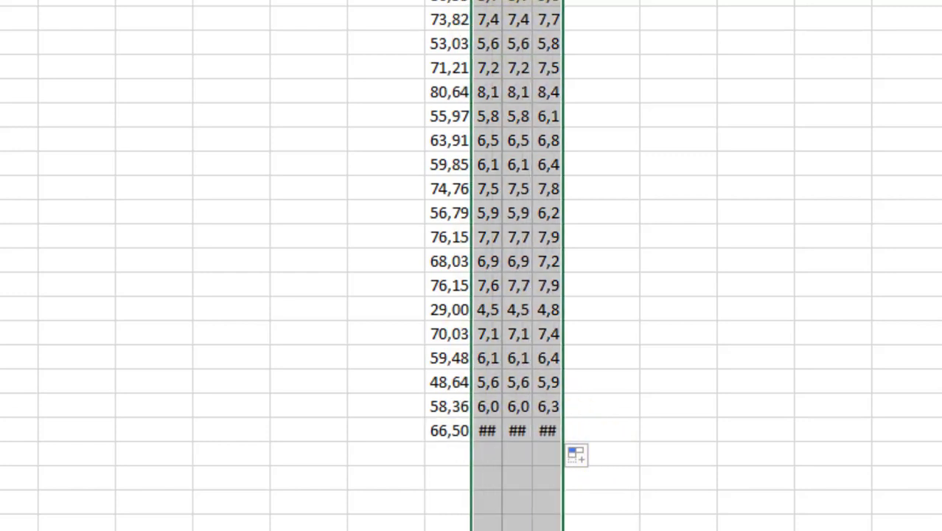
double_click(563, 0)
click(658, 181)
Compare the class averages in I38, J38 and K38
click(507, 424)
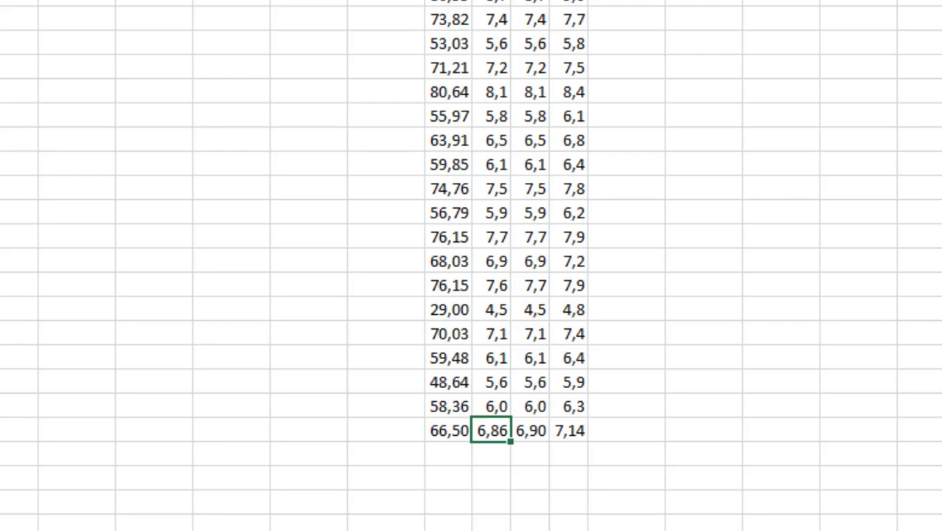
key(Right)
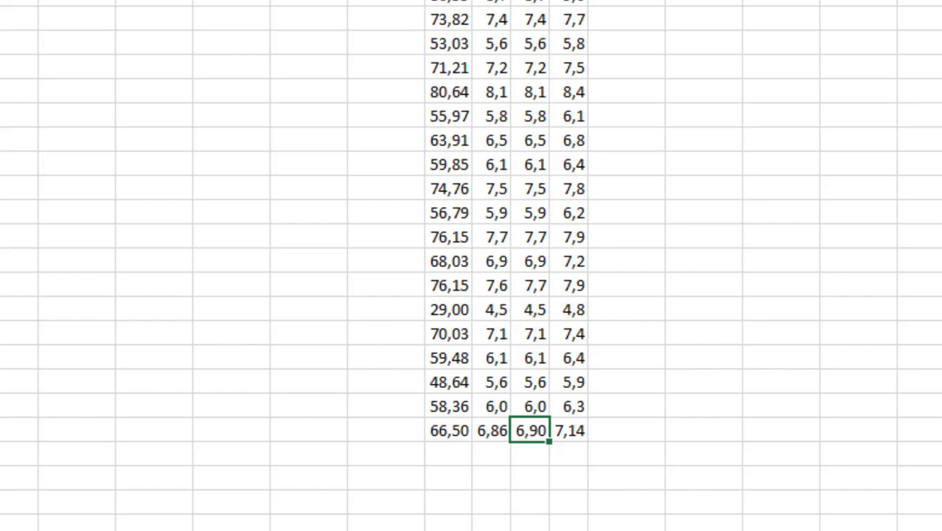
key(Right)
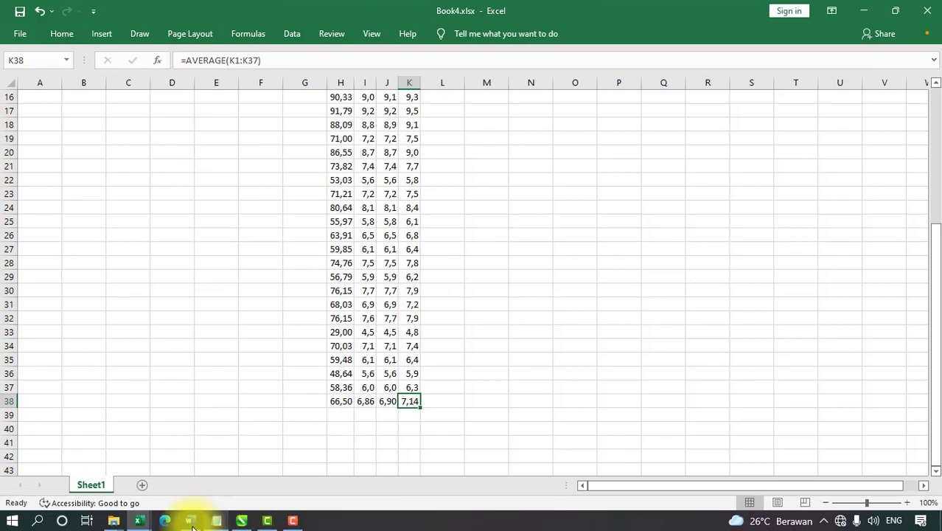
Switch to the DATABASE IMDA_2.6 workbook and examine the index entered in AA7 on the Indek sheet
mouse_move(138, 521)
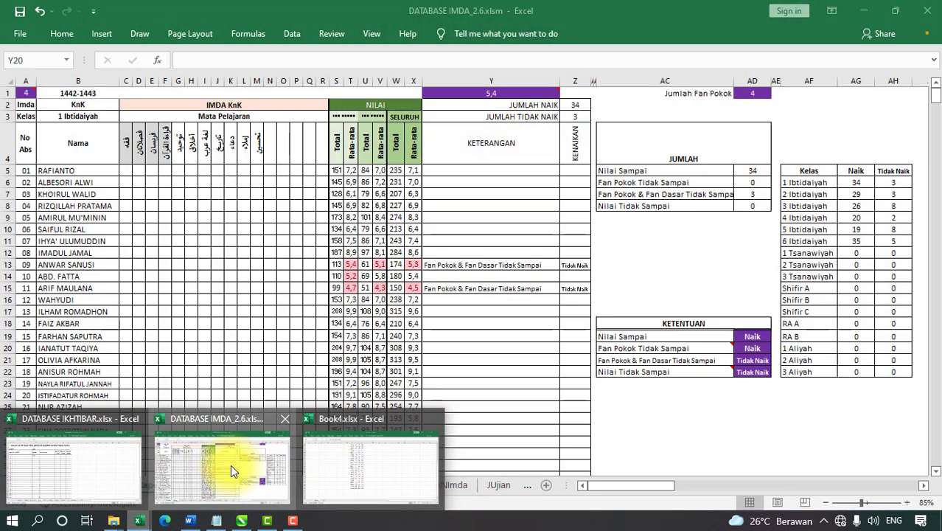
click(231, 465)
click(239, 492)
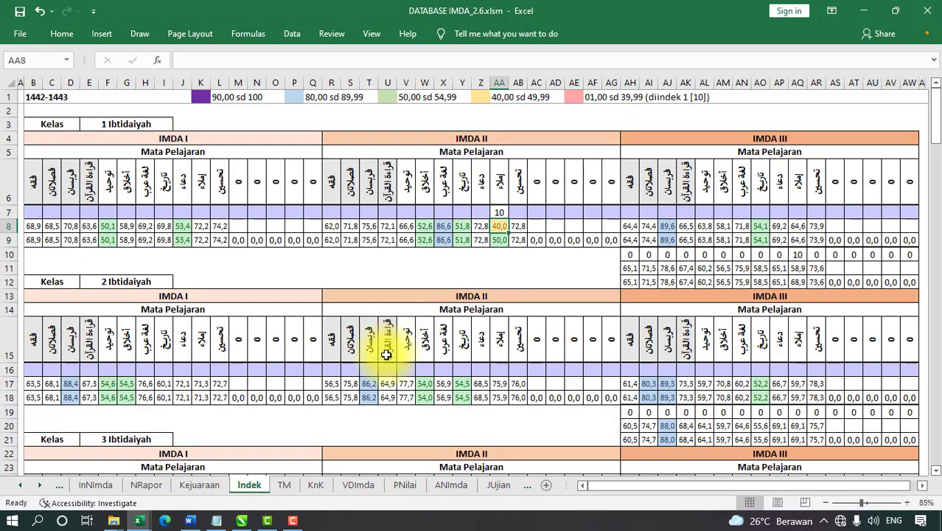
click(504, 213)
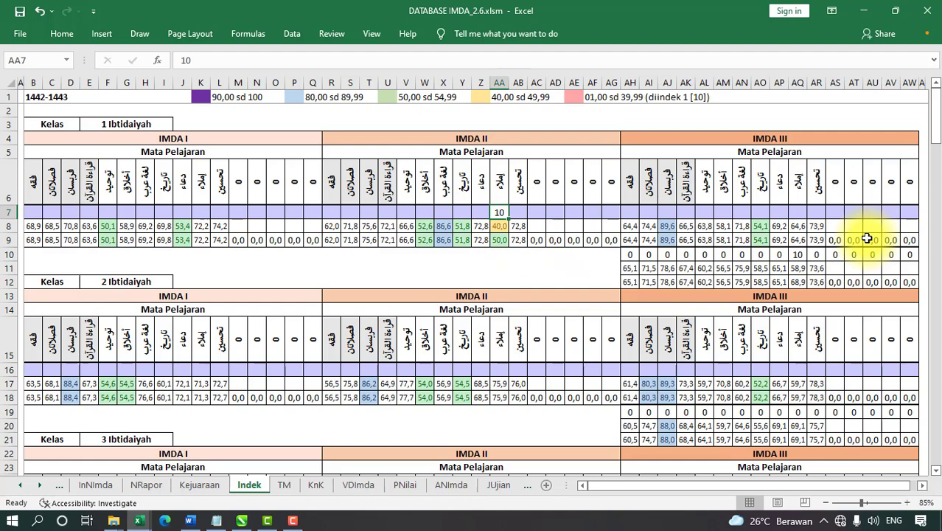
Check the selector in cell A1 of the NRapor sheet and return to the Indek sheet
click(148, 485)
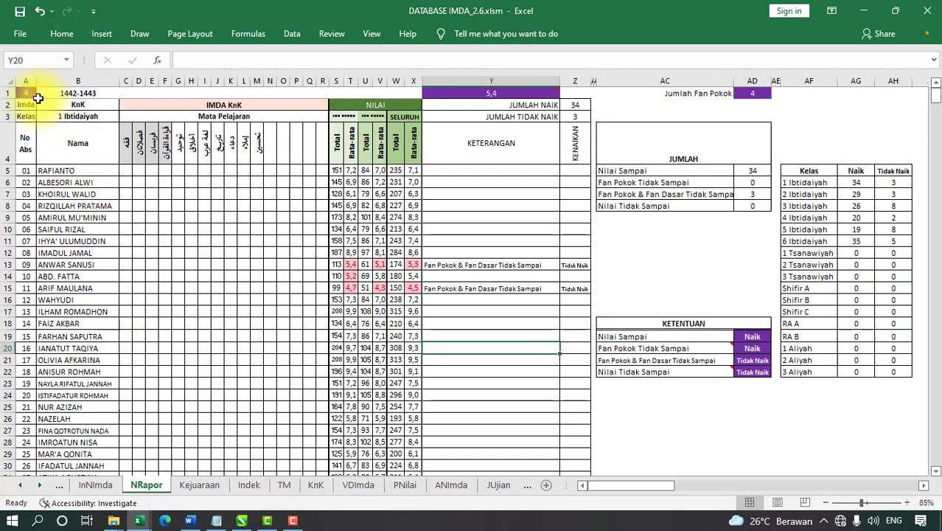
click(27, 93)
click(163, 206)
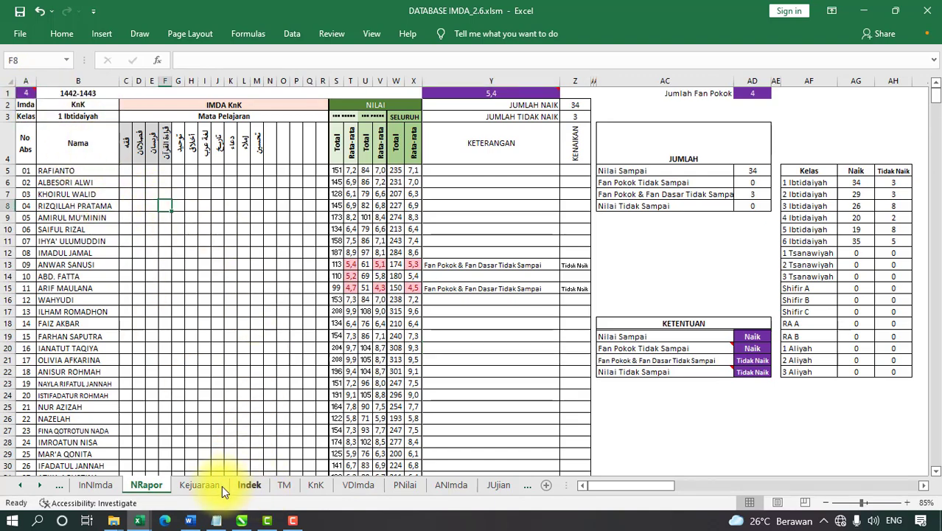
click(249, 485)
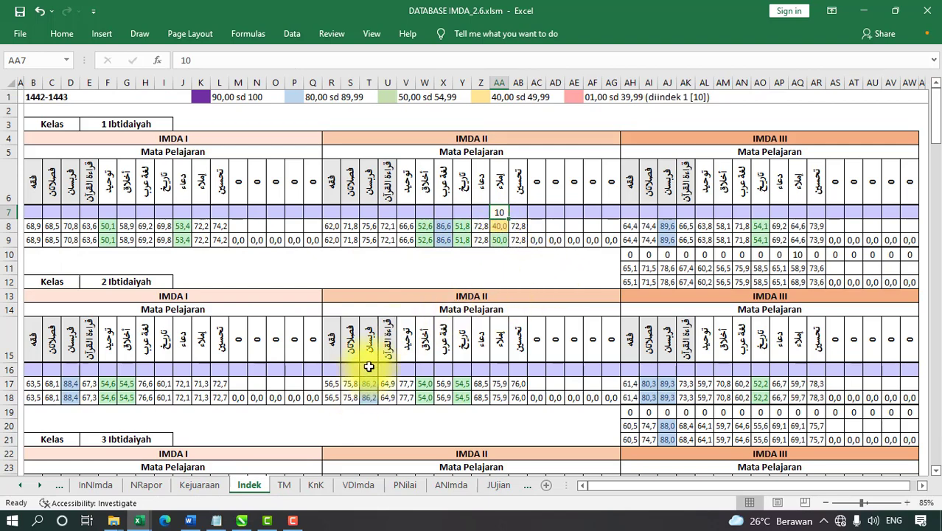
Examine the first student's score cells on the TM sheet and bring up the InNImda sheet
click(277, 487)
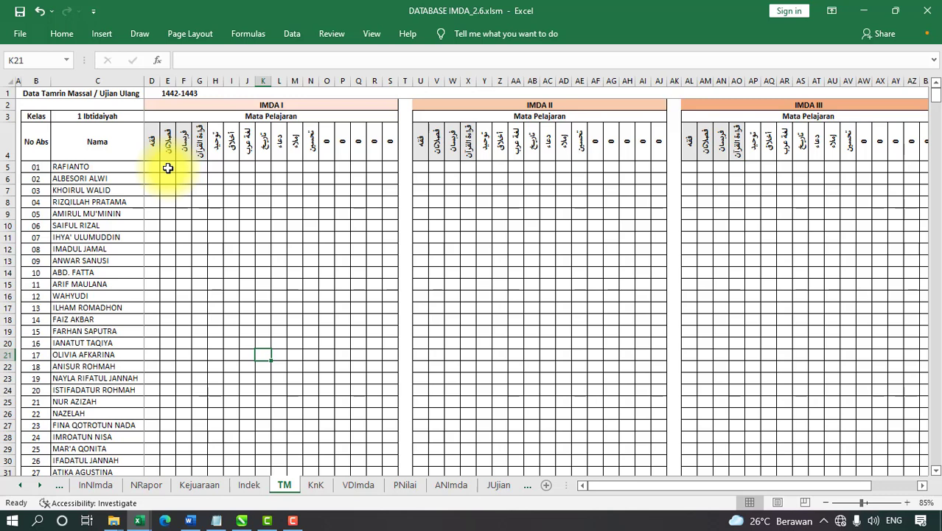
click(156, 167)
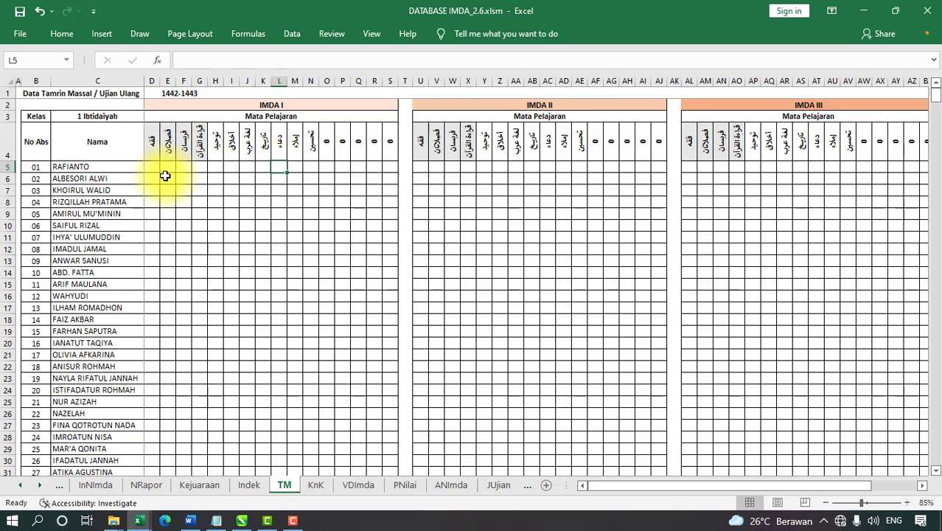
click(168, 168)
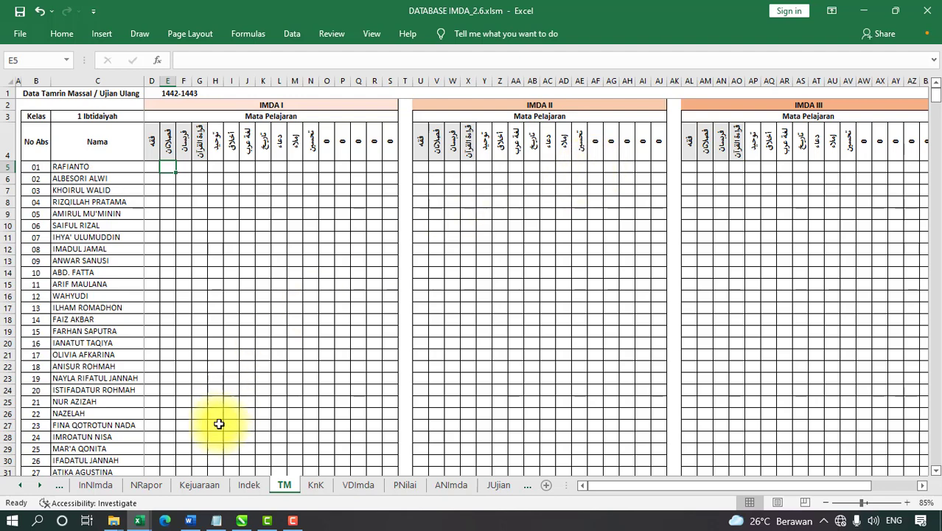
click(110, 484)
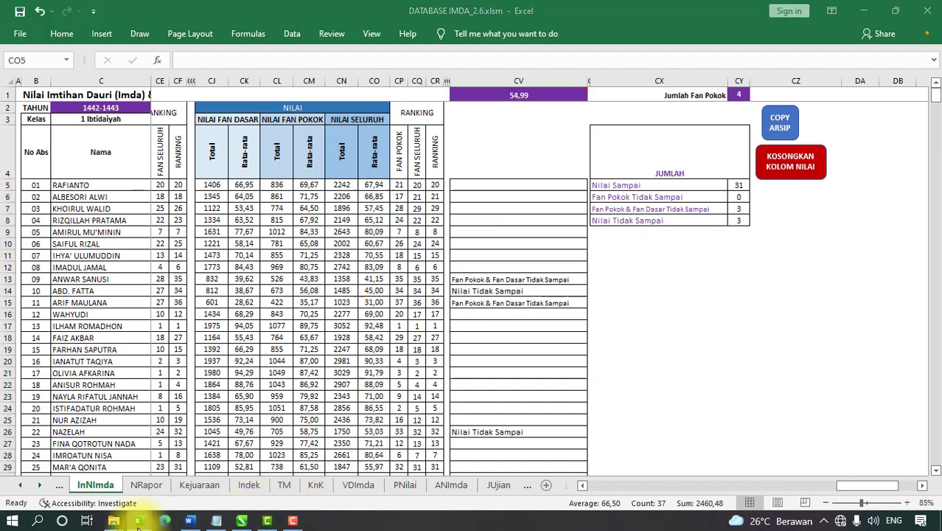
Switch to the Book4 workbook and enter the heading "nilai ujian" in cell N2
mouse_move(138, 521)
click(378, 467)
click(545, 238)
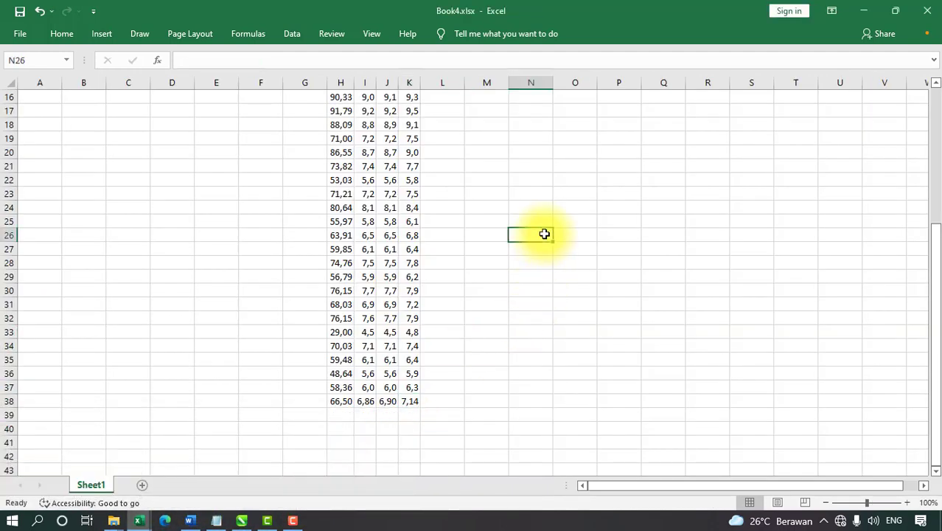
scroll(531, 221, up, 5)
click(519, 109)
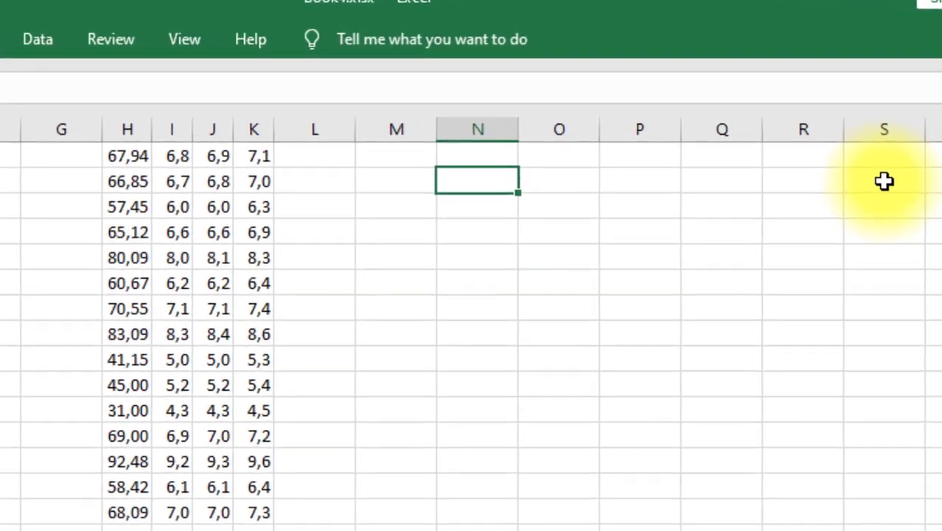
text(na)
key(BackSpace)
text(ilai asli)
key(BackSpace)
key(BackSpace)
key(BackSpace)
key(BackSpace)
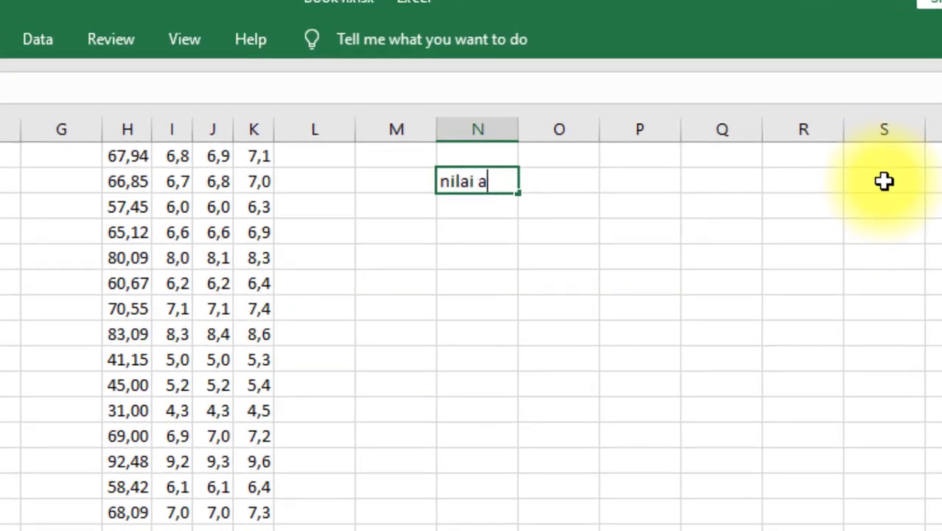
text(ujian)
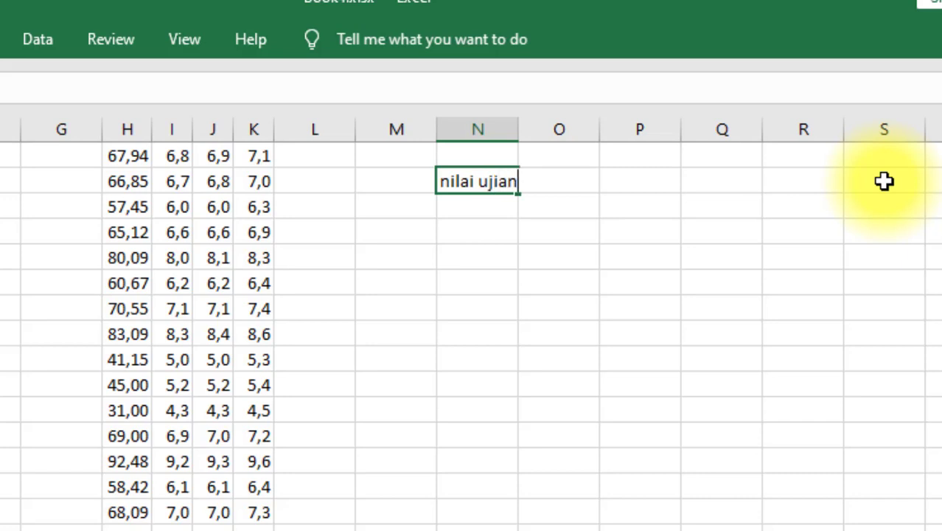
key(Return)
Enter the heading "nilai tamrin" in cell O2, beside the exam score heading
key(Up)
key(Right)
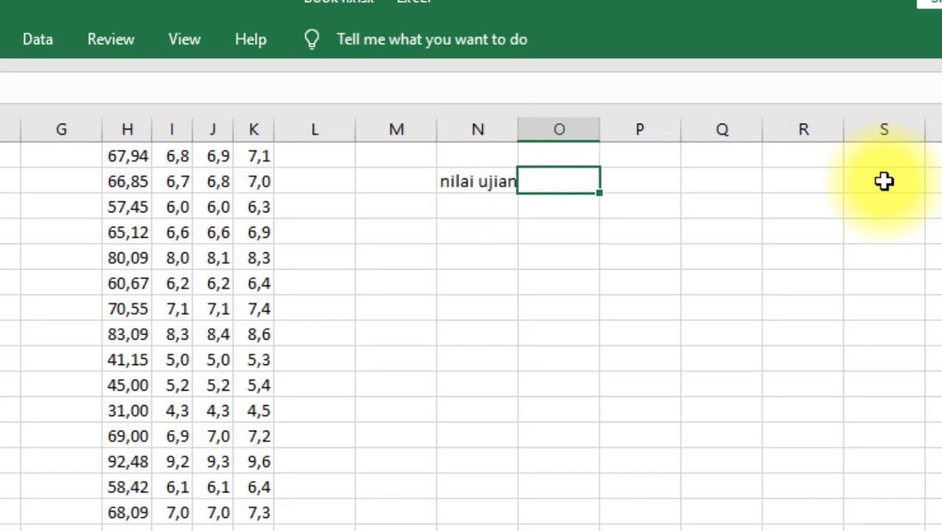
text(nilai )
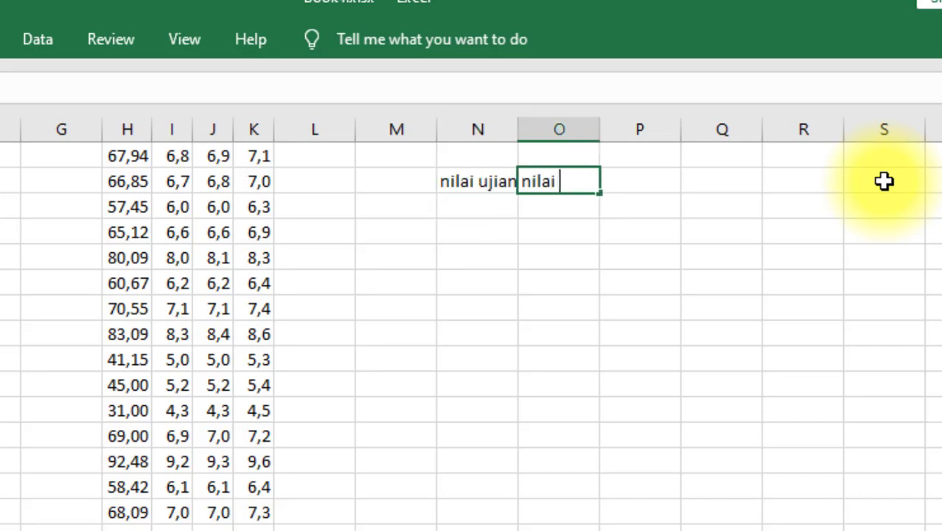
text(tamrin)
key(Return)
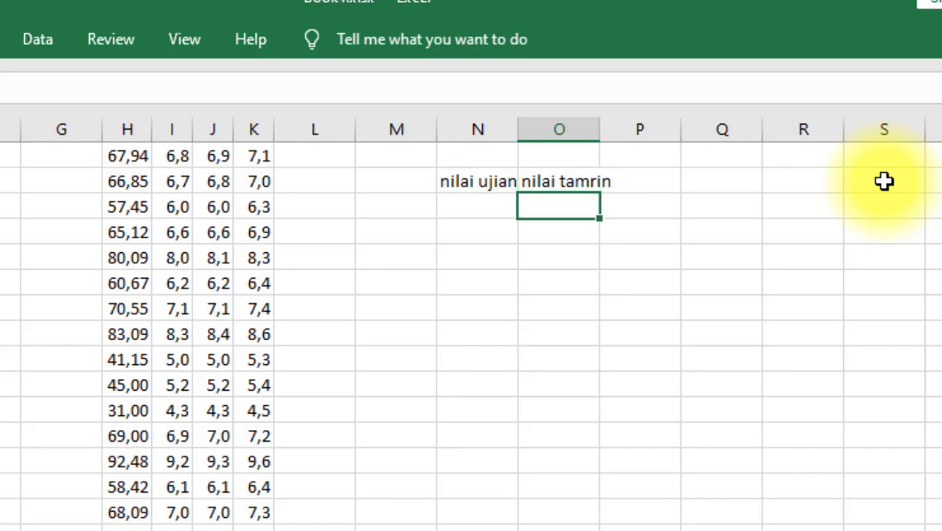
Enter 60 as the exam score in N3 and 80 as the tamrin score in O3
key(Left)
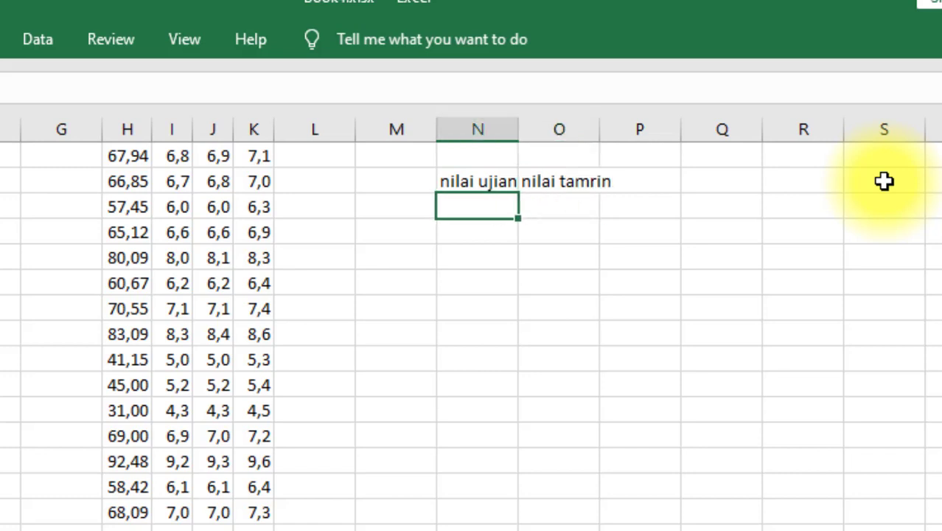
text(60)
key(Right)
text(80)
key(Return)
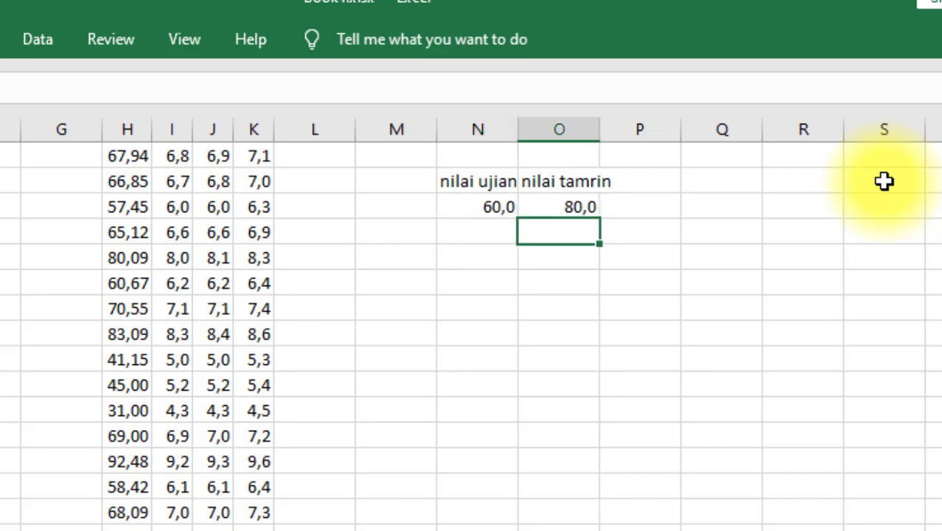
Duplicate the exam score in M3 with a formula that references N3
key(Up)
key(Left)
key(Left)
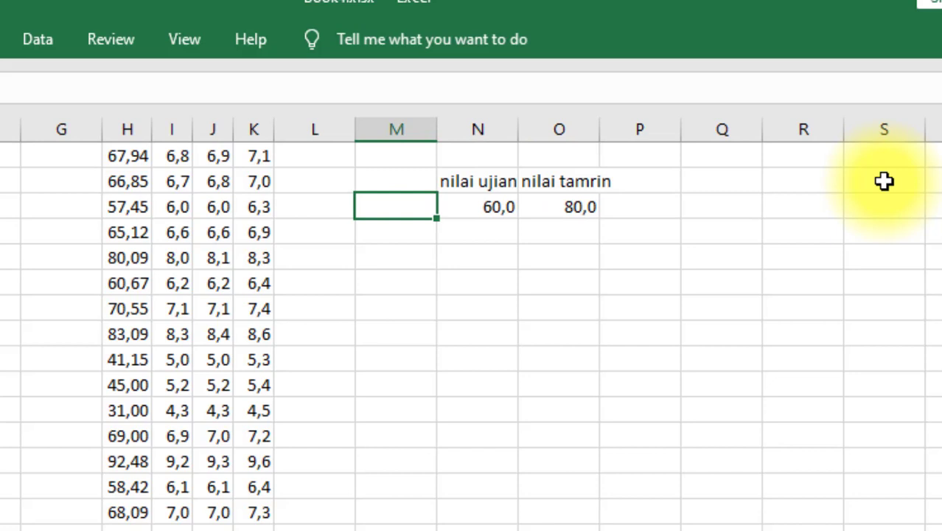
key(Right)
key(Left)
text(=)
key(Right)
key(Return)
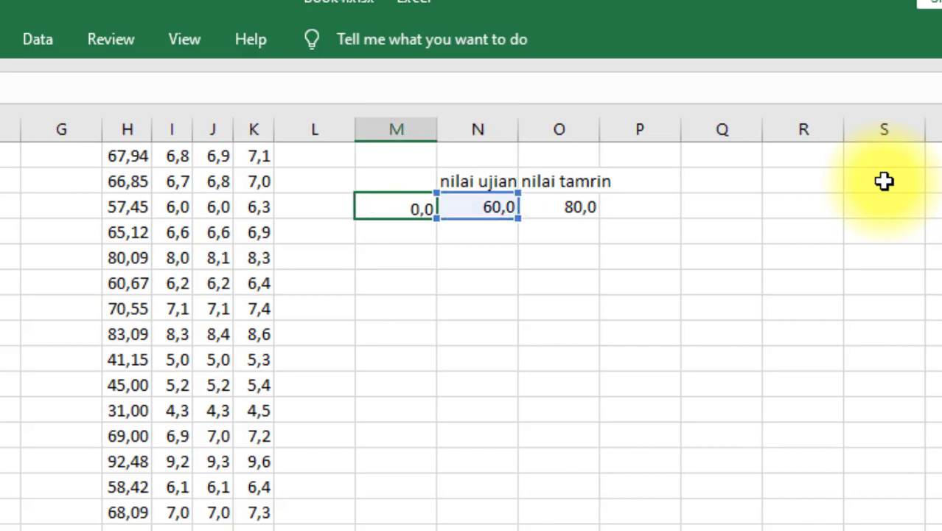
Review the three scores in M3 to O3 that make up the sample calculation
key(Up)
key(Right)
key(Right)
key(Right)
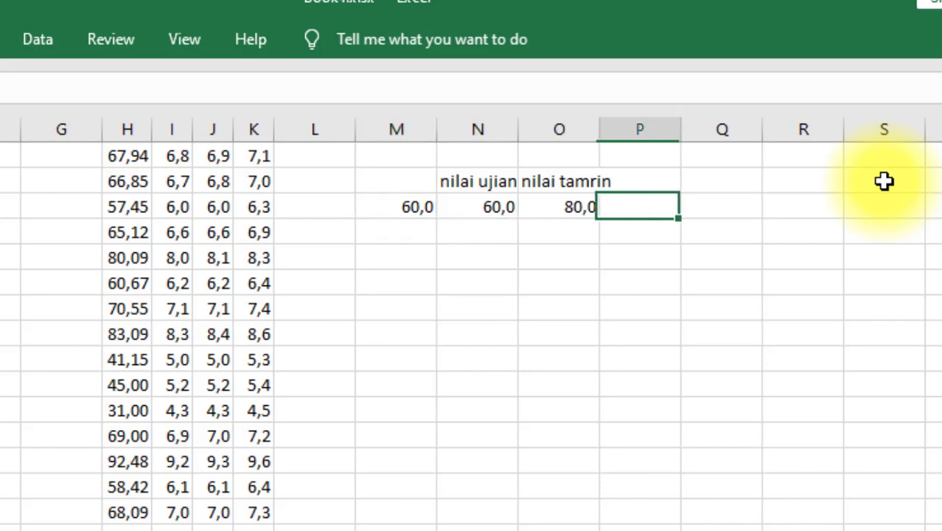
key(Left)
key(Left)
key(Left)
key(shift+Right)
key(shift+Right)
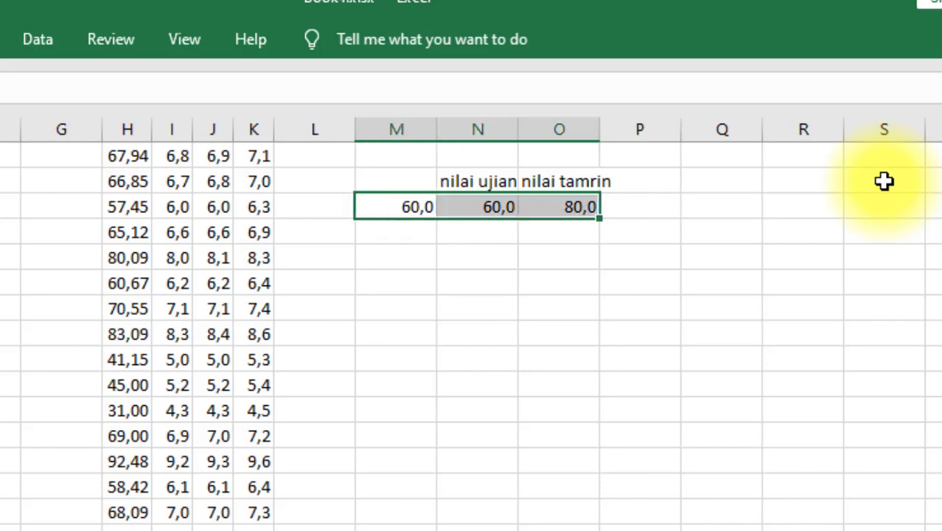
key(shift+Right)
key(shift+Left)
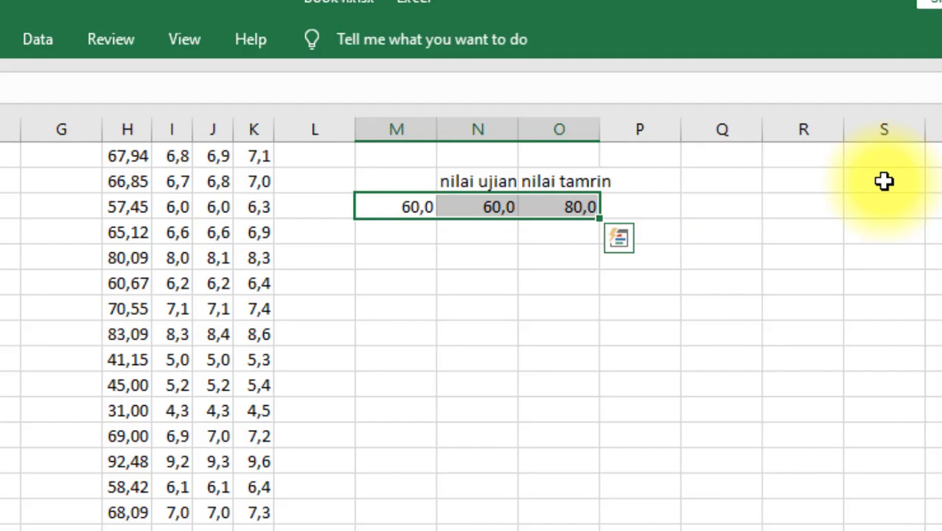
Calculate the average of M3:O3 in cell P3 with the AVERAGE function
key(Right)
key(Right)
key(Right)
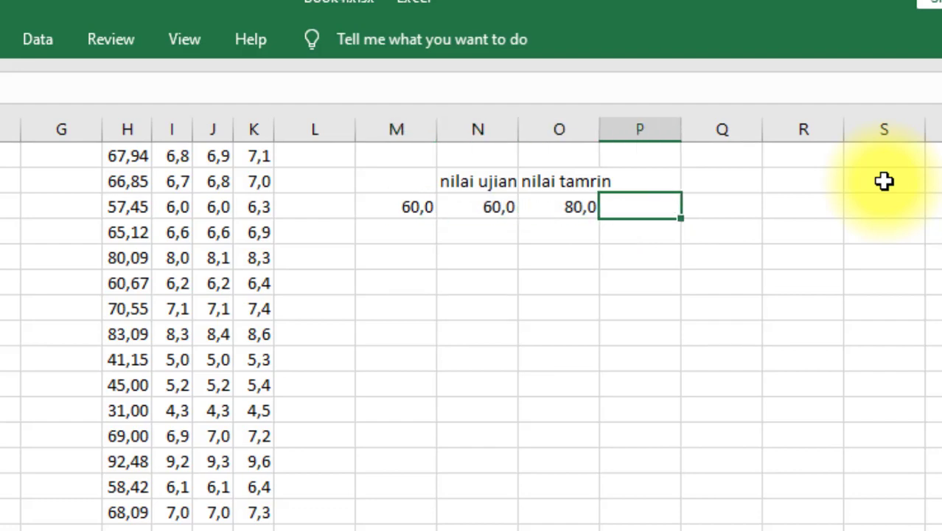
text(=ave)
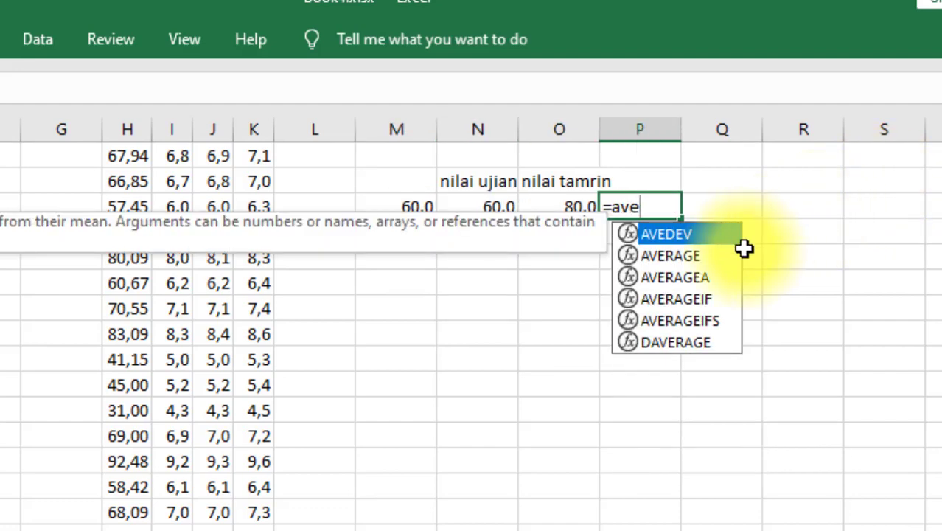
double_click(696, 256)
key(Left)
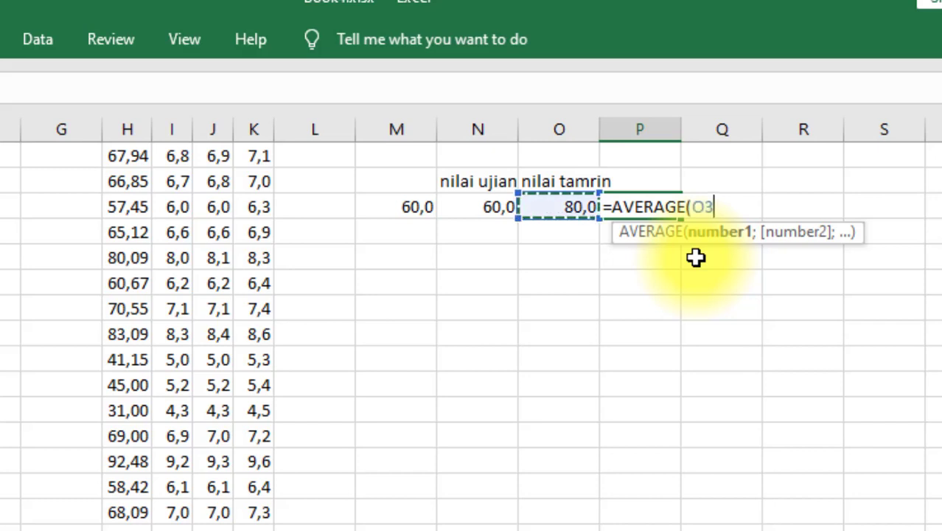
key(shift+Left)
key(shift+Left)
key(Return)
key(Up)
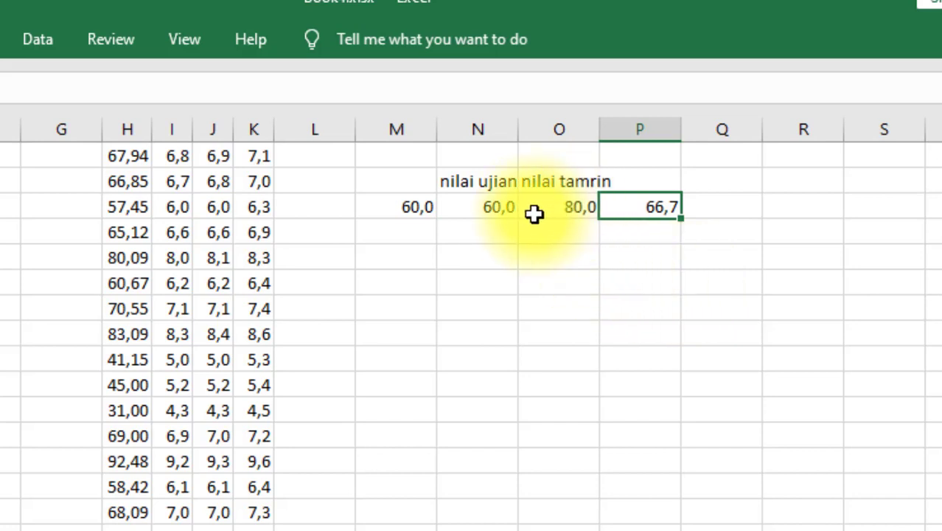
Compare the exam score in N3 and the tamrin score in O3 with the average in P3
click(491, 207)
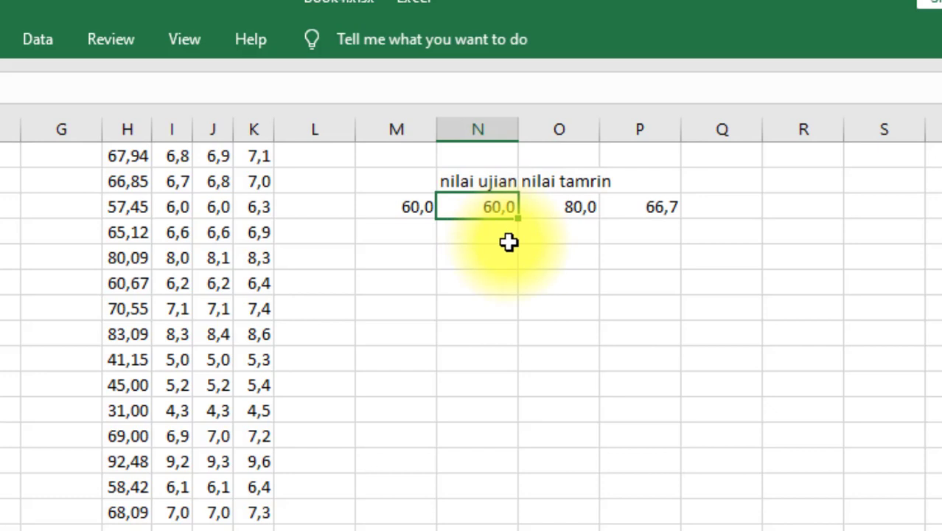
click(552, 209)
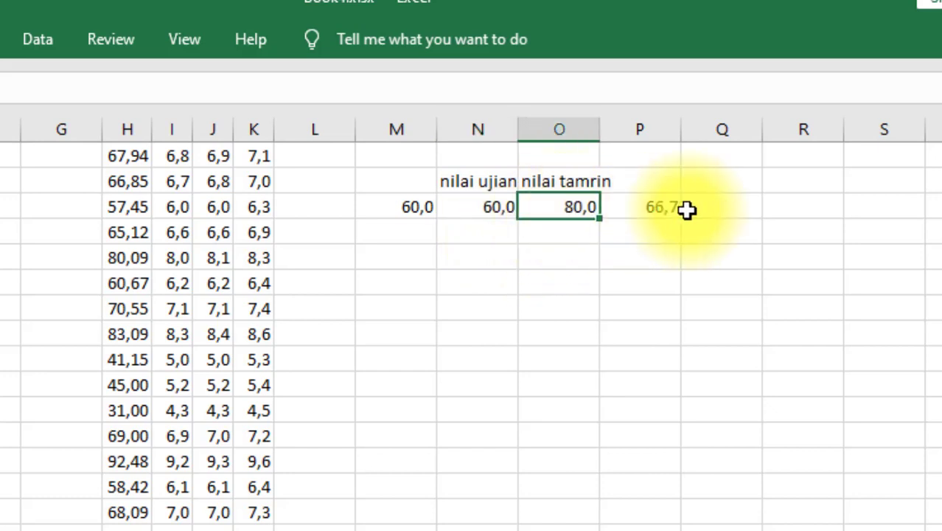
click(678, 207)
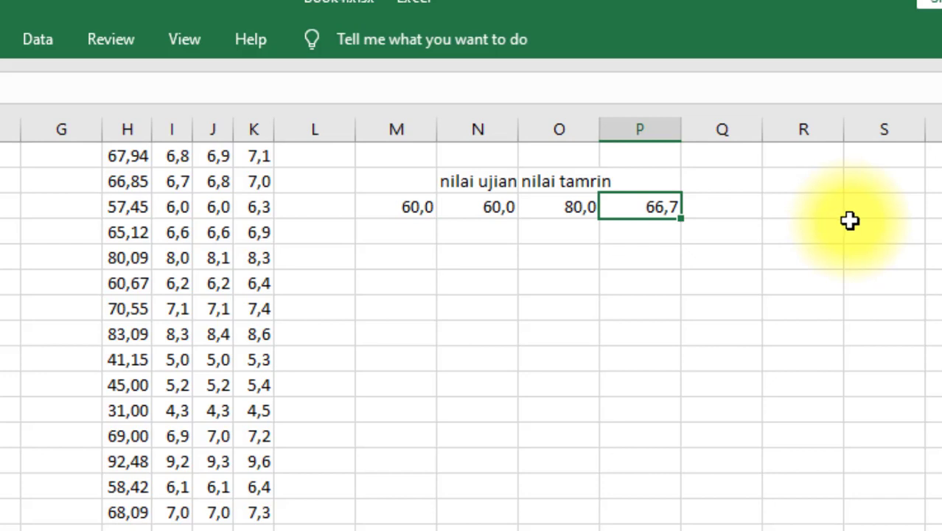
Set the tamrin score in O3 to 50
click(557, 208)
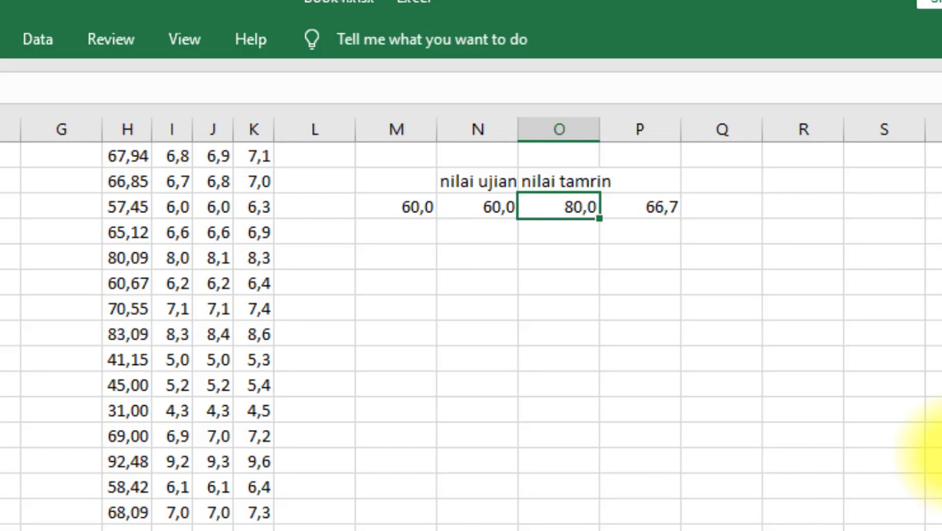
key(Down)
key(Up)
text(50)
key(Return)
Compare the recalculated average in P3 with the exam score in N3 and the lowered tamrin score in O3
key(Up)
key(Left)
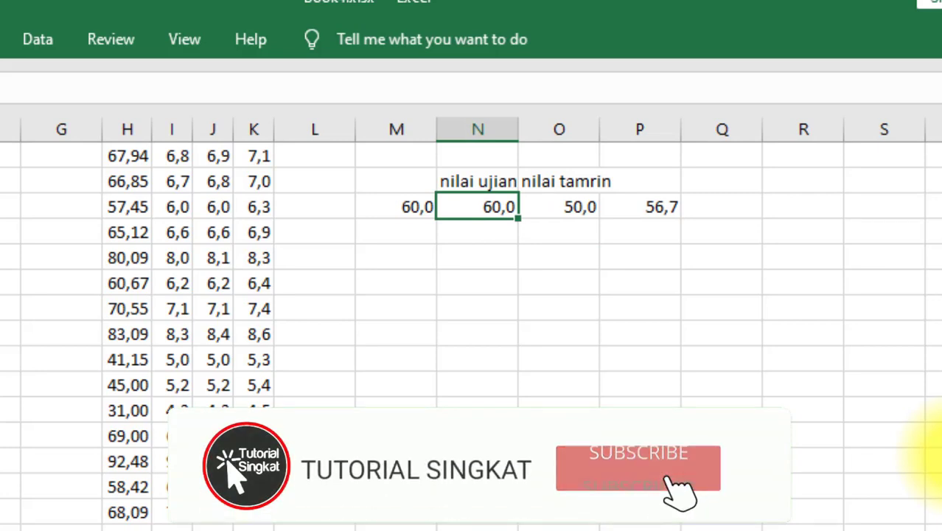
key(Right)
key(Right)
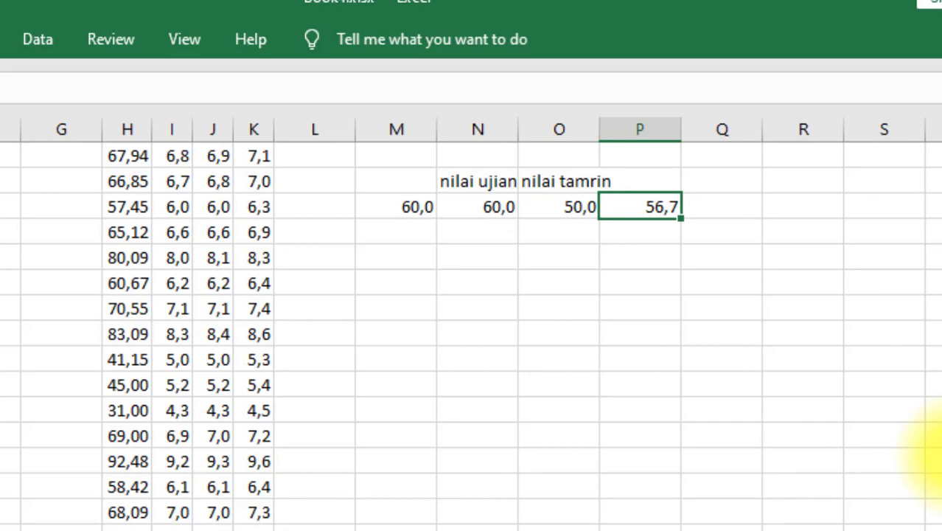
key(Left)
key(Left)
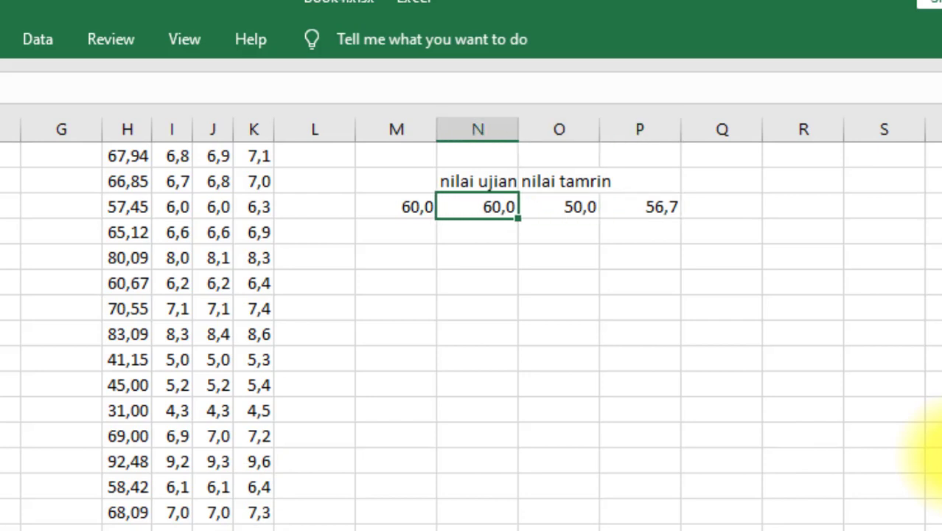
key(Right)
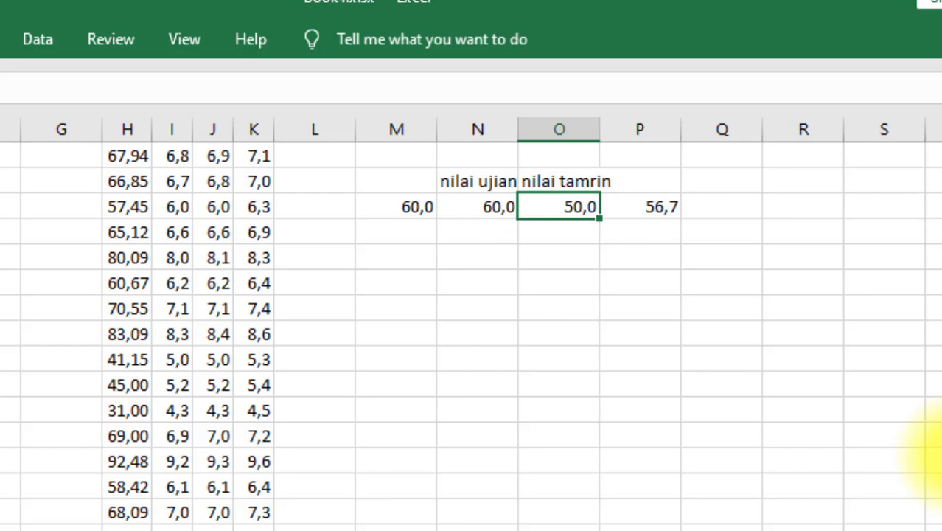
key(Right)
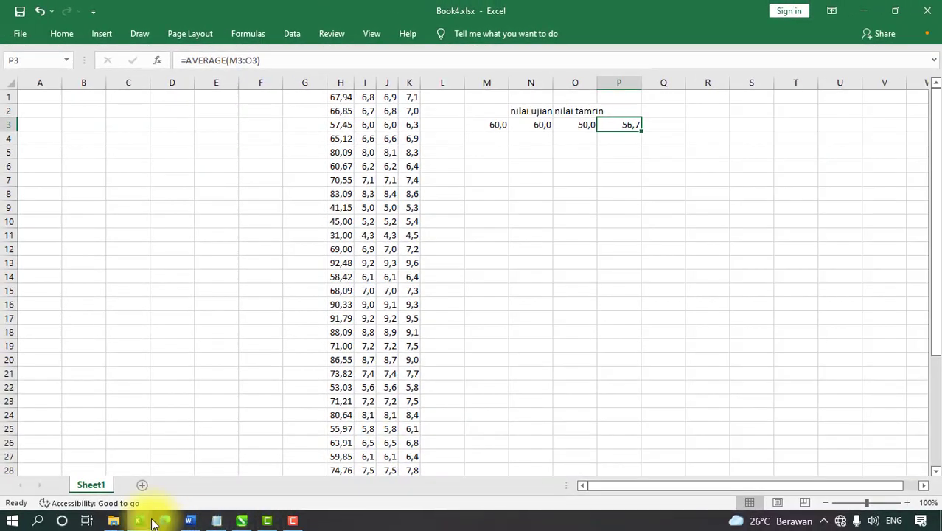
Switch to the DATABASE IMDA_2.6 workbook and look over the TM and Kejuaraan sheets
mouse_move(140, 520)
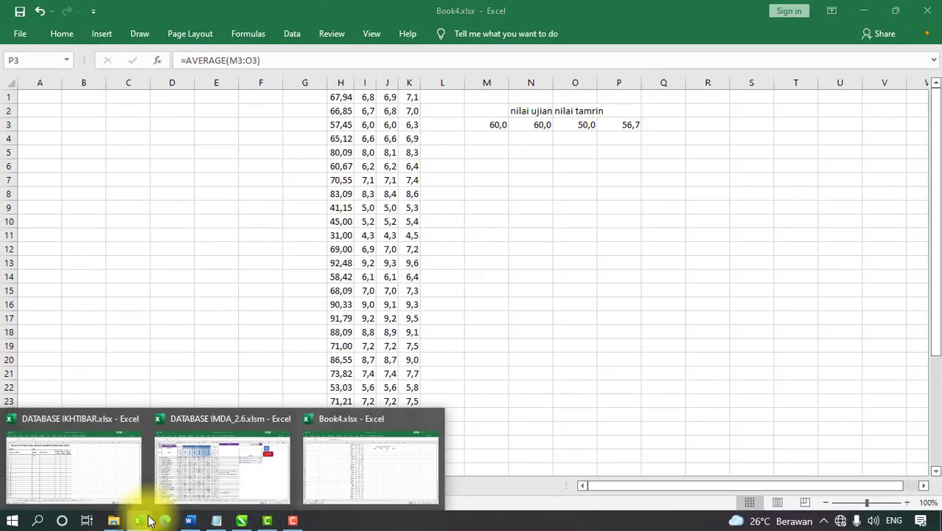
click(243, 463)
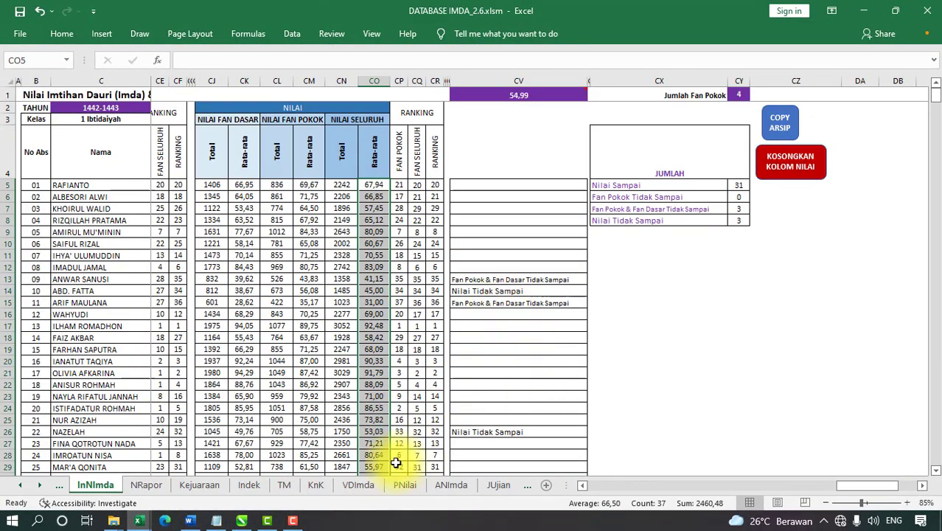
click(281, 485)
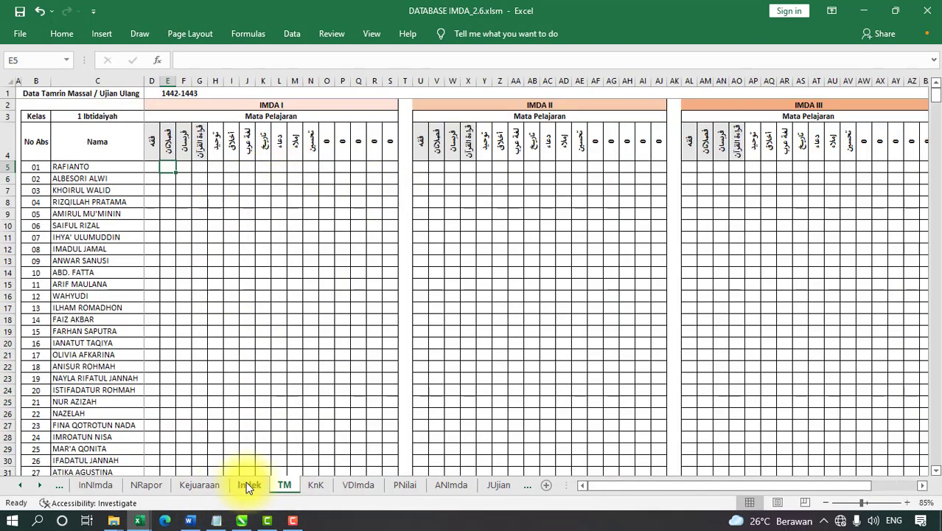
click(191, 489)
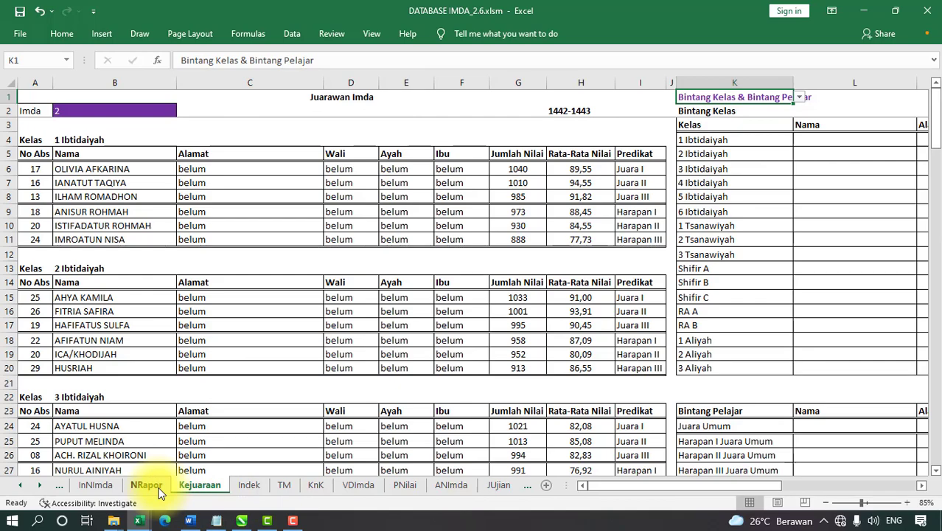
Copy the 1 Ibtidaiyah students' scores in N5:N41, the last filled IMDA I subject column of the InNImda sheet
click(96, 486)
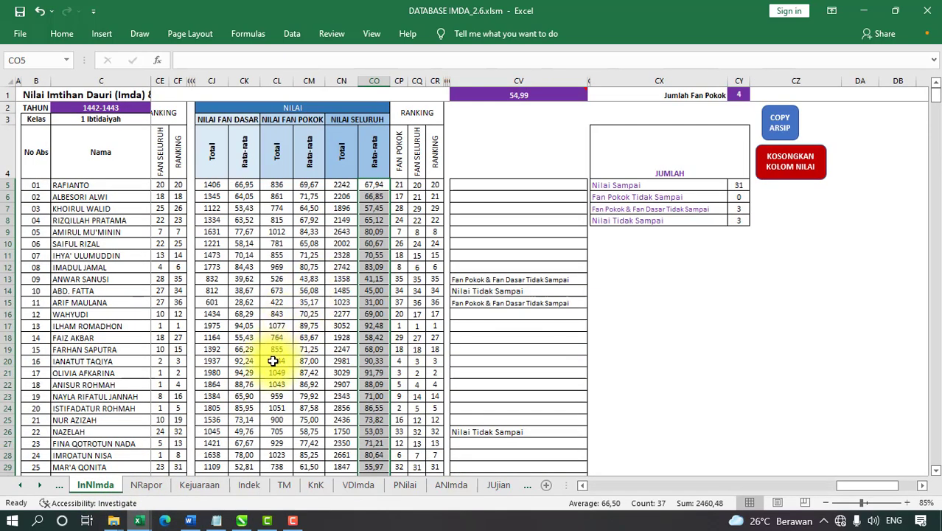
drag(843, 488, 586, 505)
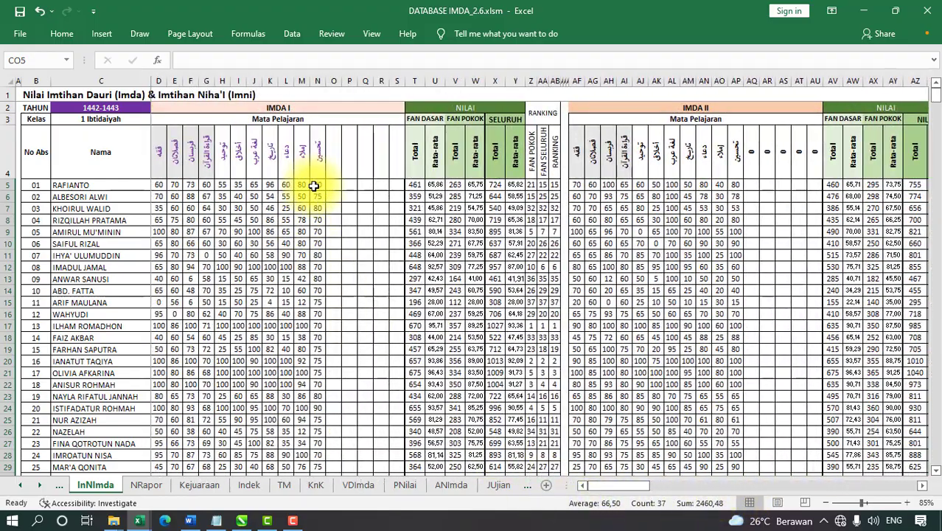
drag(311, 185, 315, 408)
right_click(315, 408)
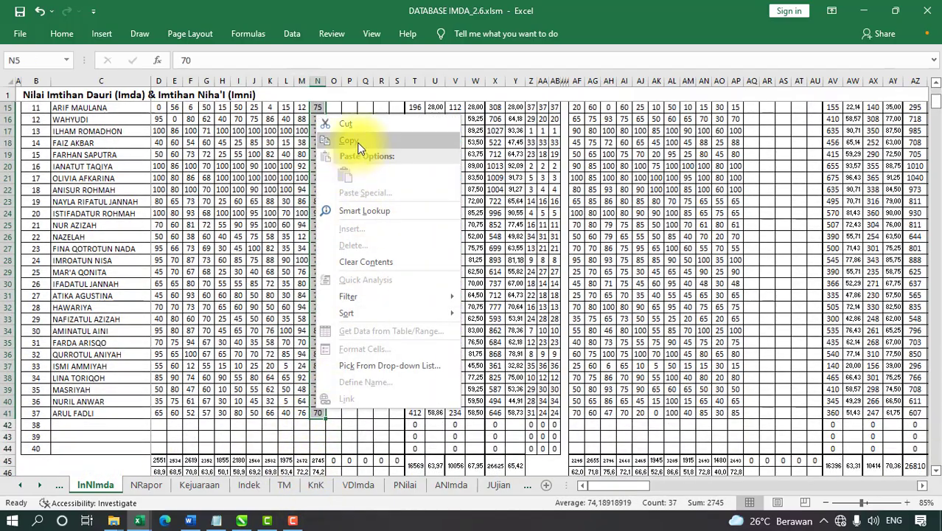
click(358, 141)
scroll(351, 411, up, 3)
Paste the copied scores into all eleven IMDA I subject columns of the TM sheet, starting at D5:N5
click(282, 484)
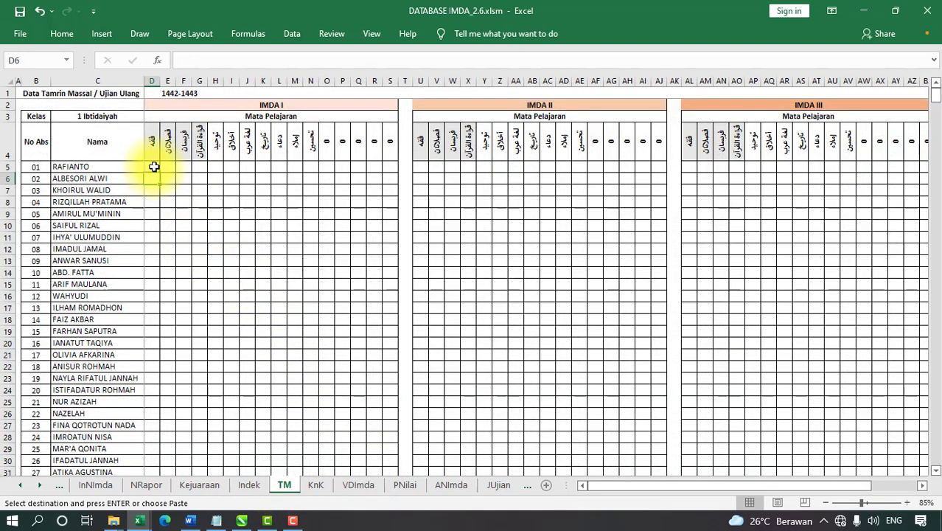
drag(153, 167, 311, 169)
right_click(313, 170)
click(357, 219)
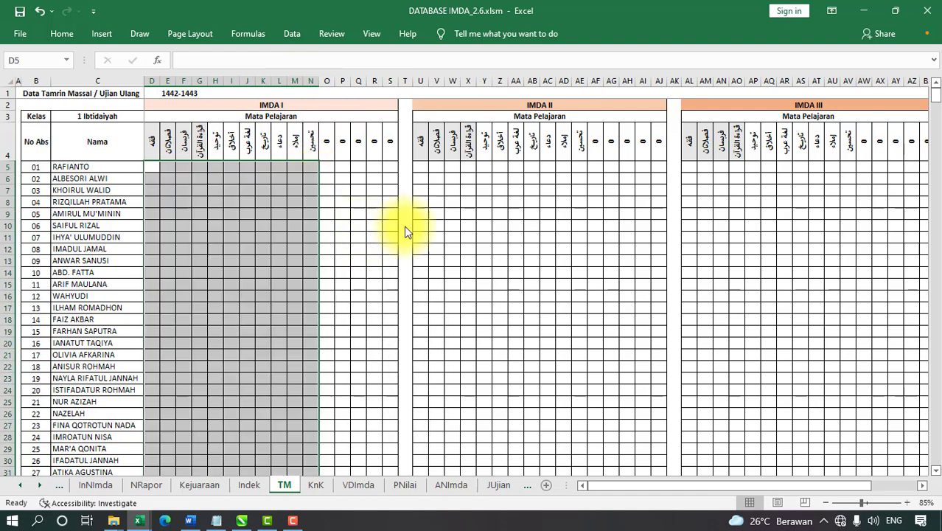
Paste the same copied scores into the IMDA II columns from U5:AE5 and the IMDA III columns from AL5:AV5
drag(420, 167, 579, 165)
right_click(582, 166)
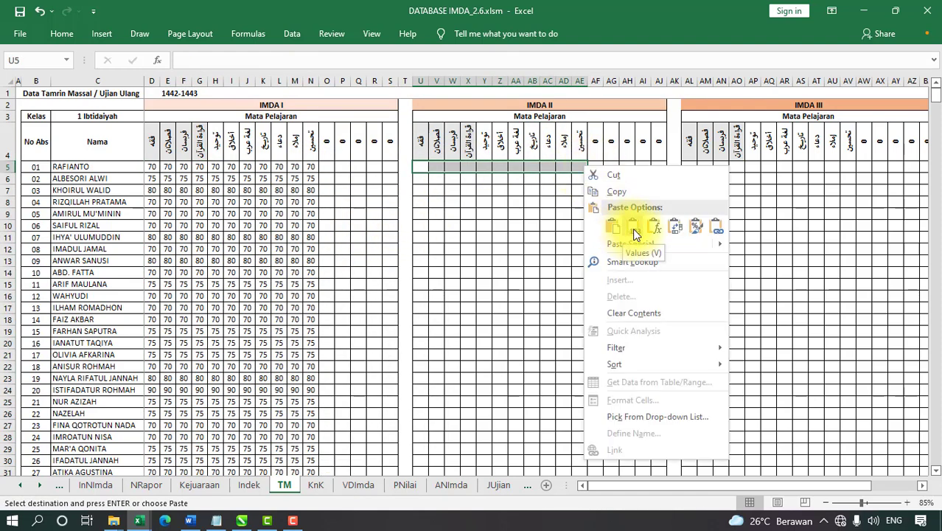
click(628, 215)
drag(689, 168, 846, 166)
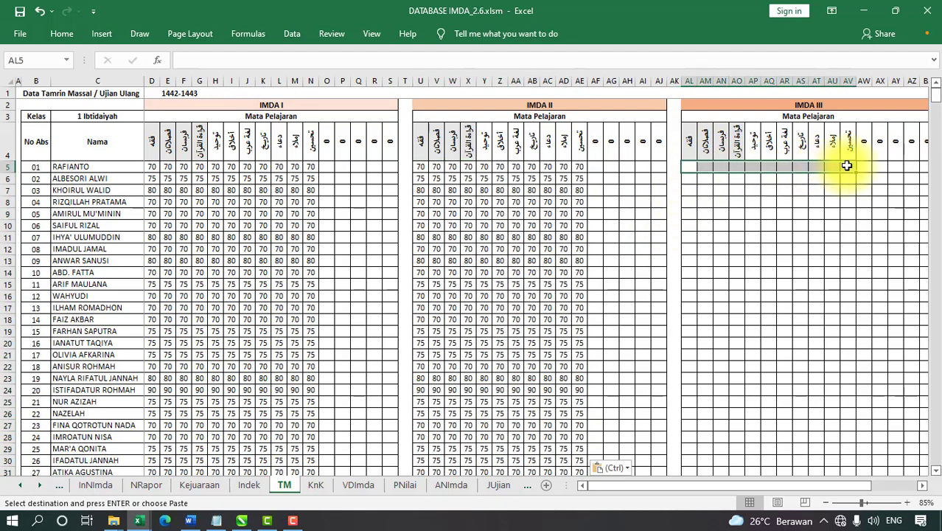
right_click(849, 173)
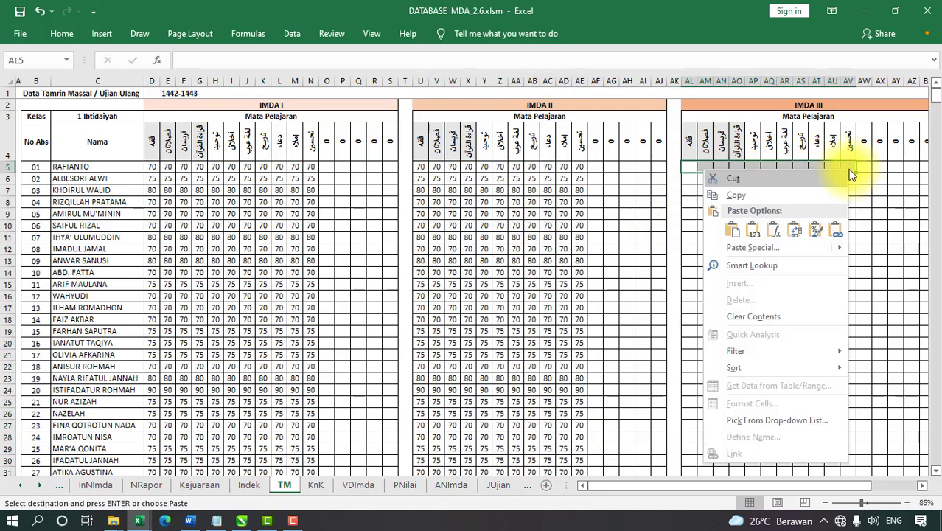
click(772, 229)
click(500, 308)
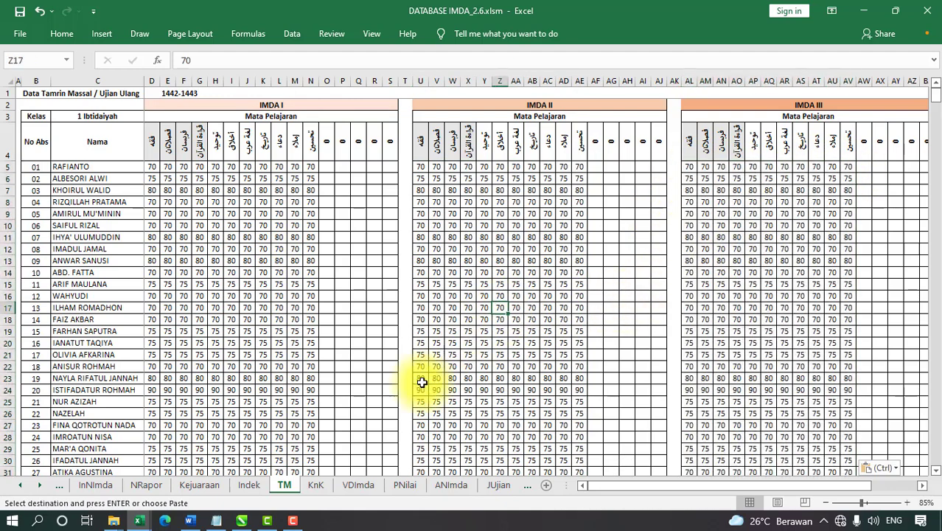
Copy the recalculated overall averages in X5:X41 of the NRapor sheet
click(249, 487)
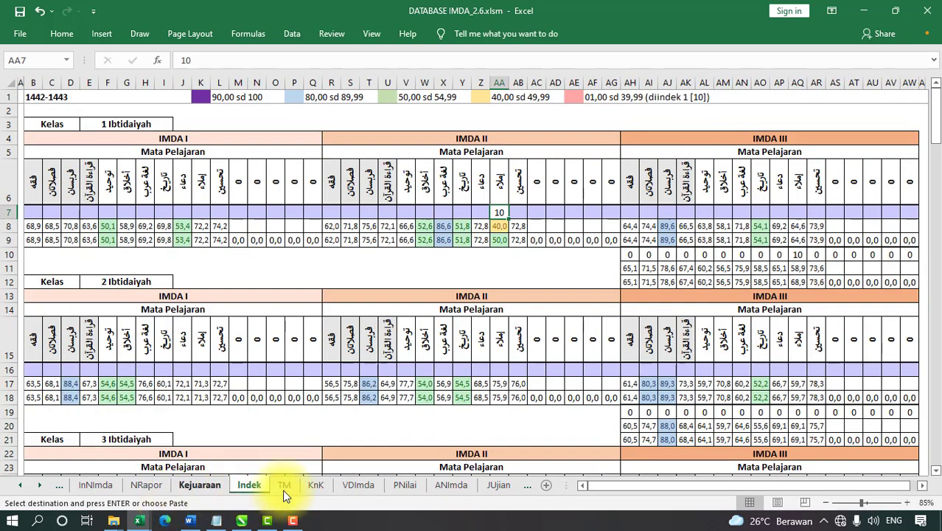
click(147, 486)
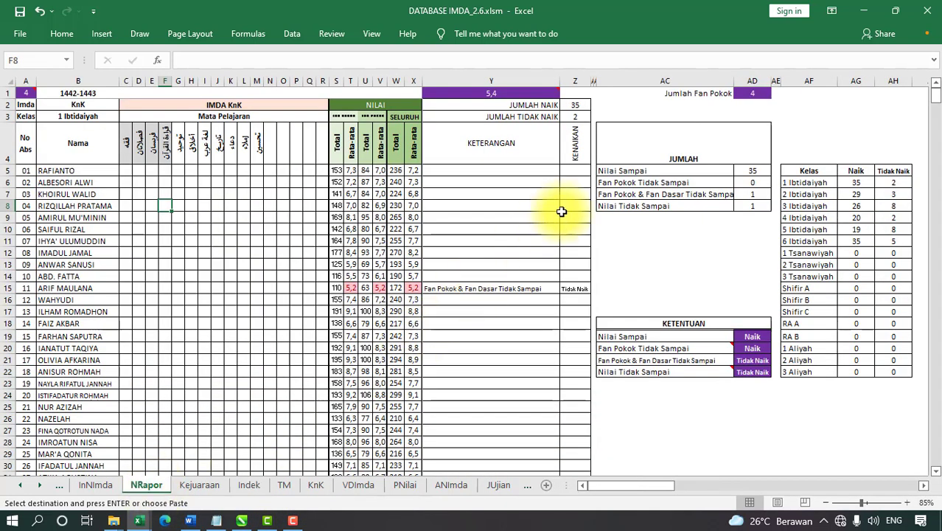
drag(413, 171, 412, 434)
right_click(414, 405)
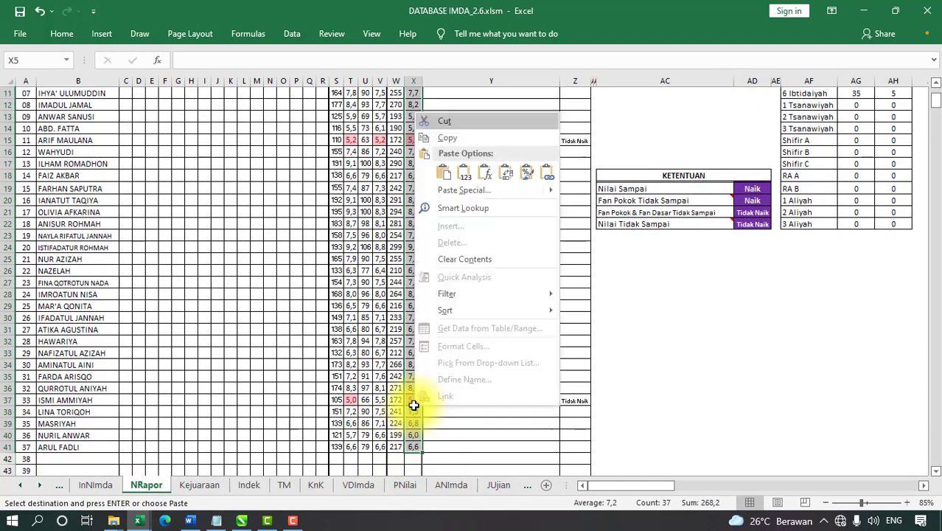
click(447, 138)
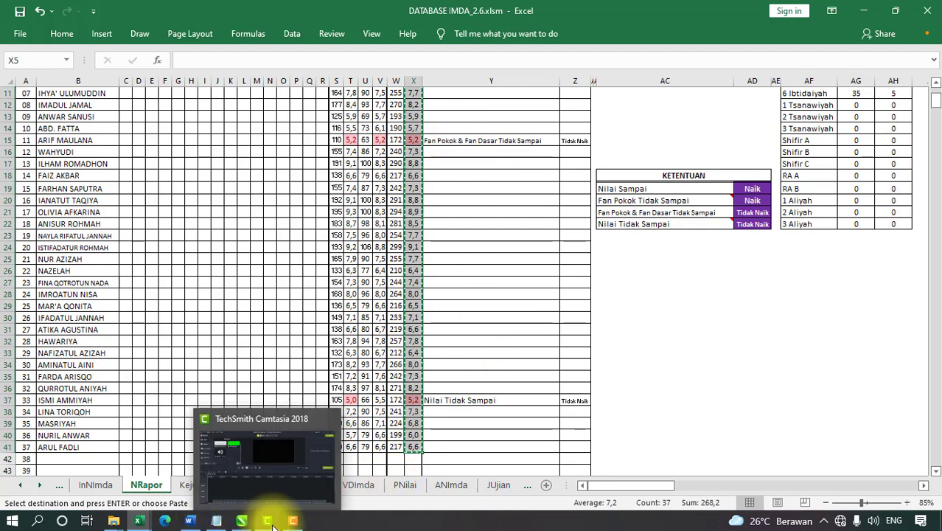
Switch to Book4 and paste the copied averages as values into column L, starting at L1
mouse_move(193, 525)
mouse_move(138, 521)
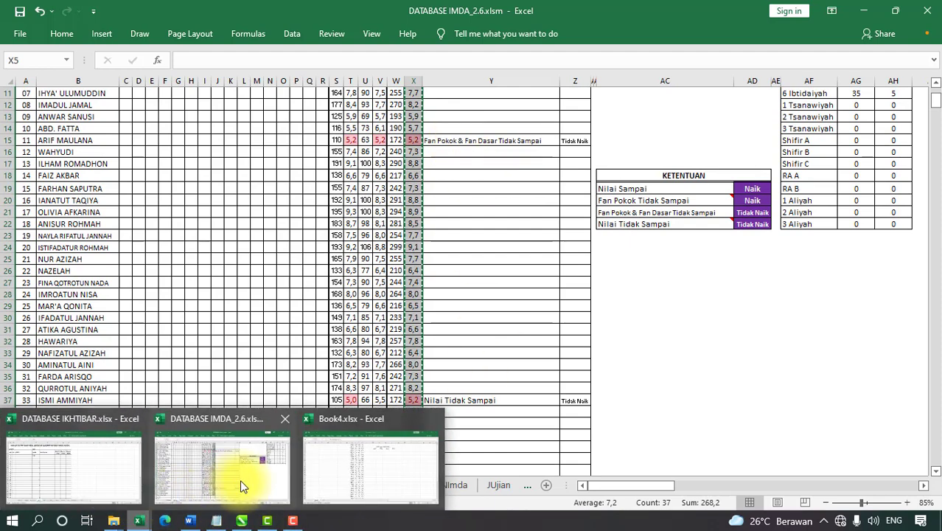
click(358, 467)
right_click(445, 98)
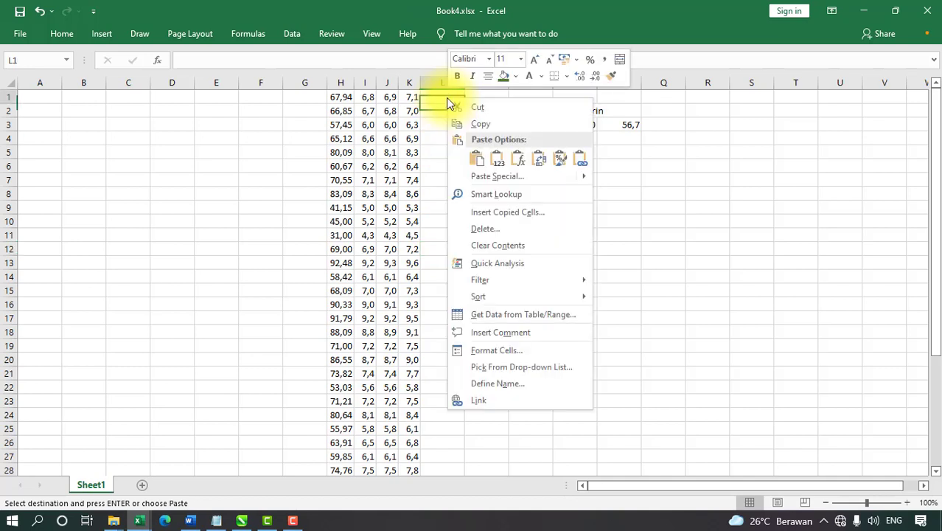
click(486, 153)
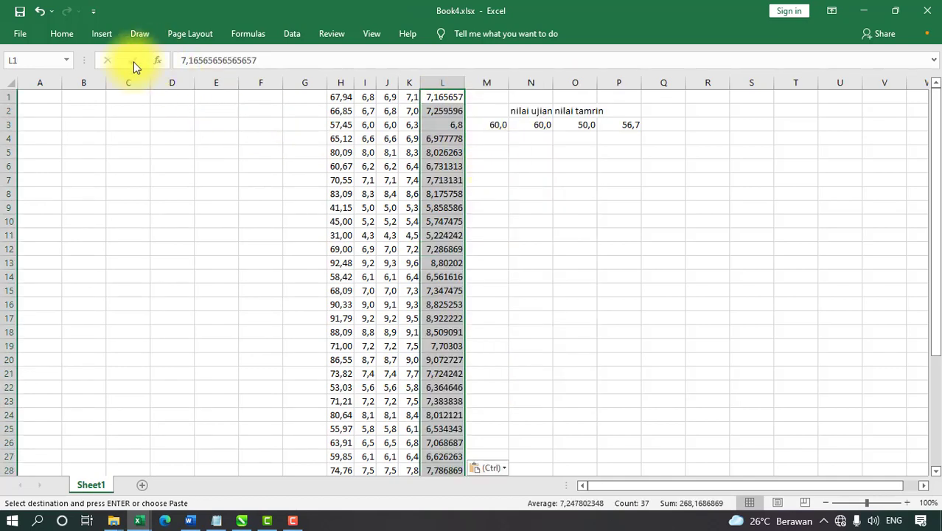
Format the pasted averages in column L with one decimal place and fit the column width to its contents
click(62, 34)
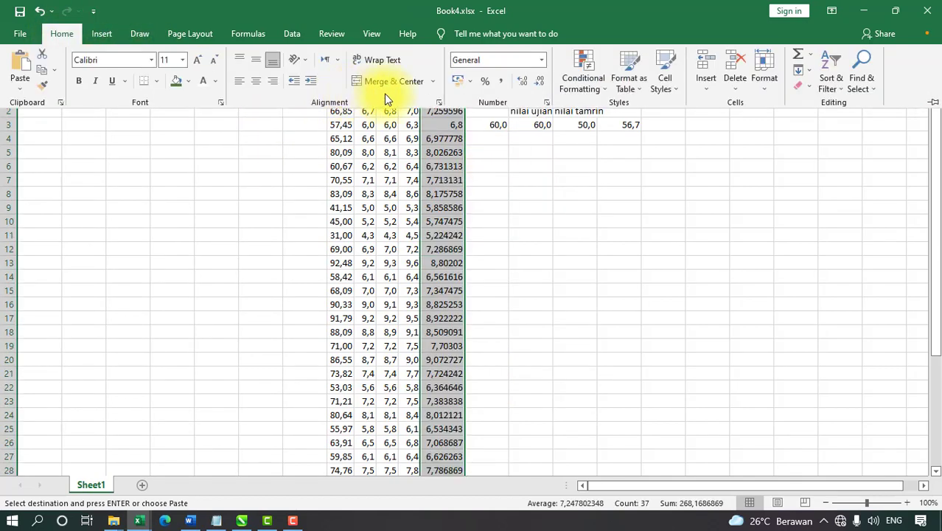
click(524, 81)
click(539, 81)
click(539, 82)
click(540, 81)
click(540, 81)
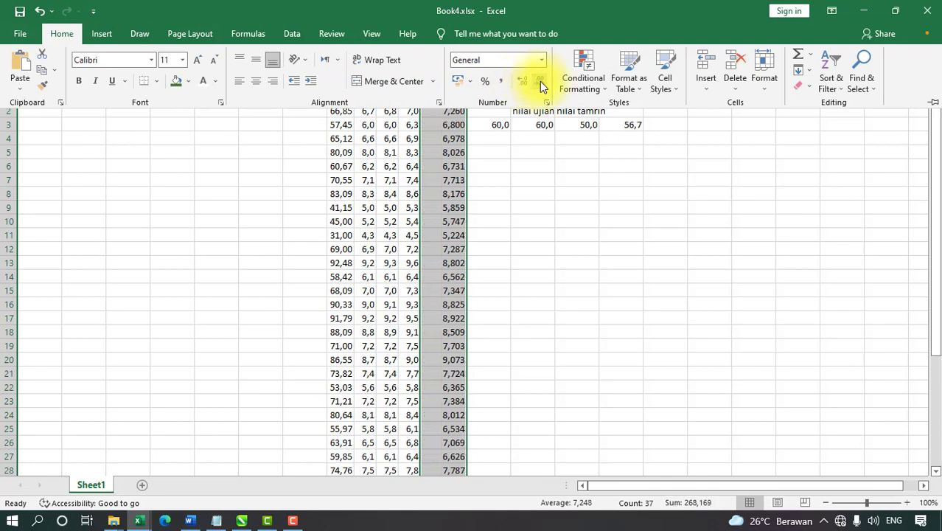
click(540, 81)
click(539, 81)
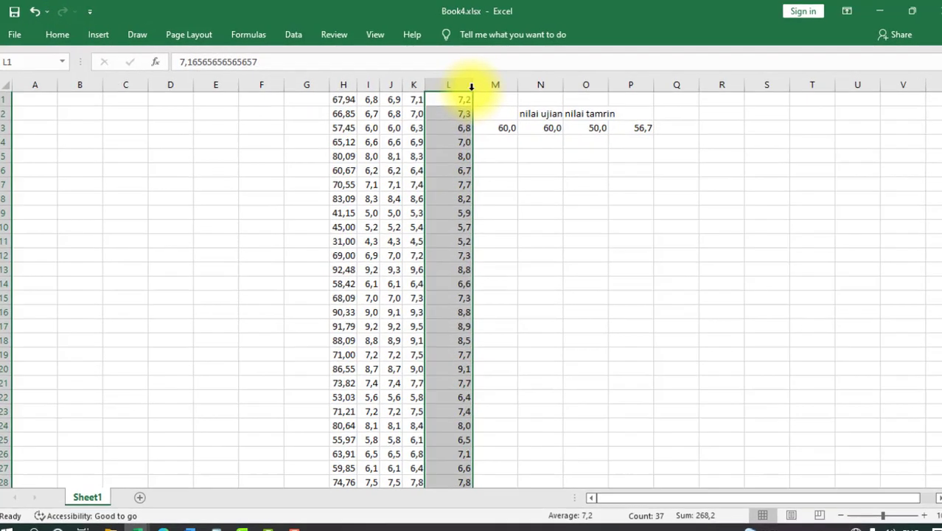
click(489, 151)
Compare the averages with tamrin scores in column L with the earlier averages in column K, row by row through row 5
click(571, 170)
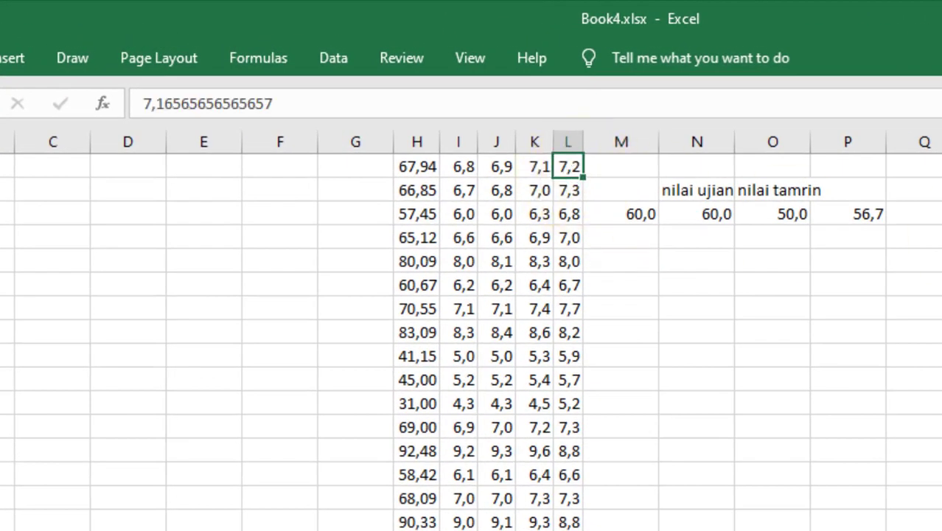
click(568, 190)
key(Up)
key(Left)
key(Right)
key(Down)
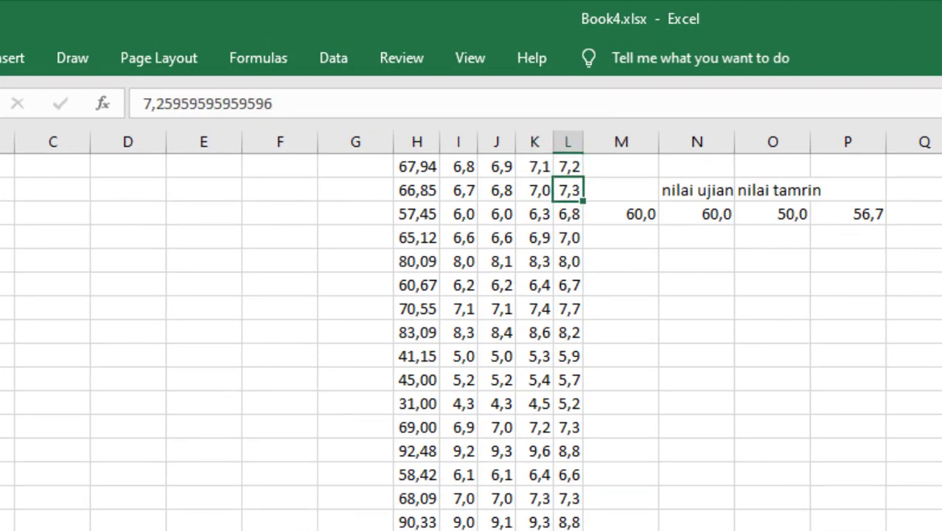
key(Down)
key(Down)
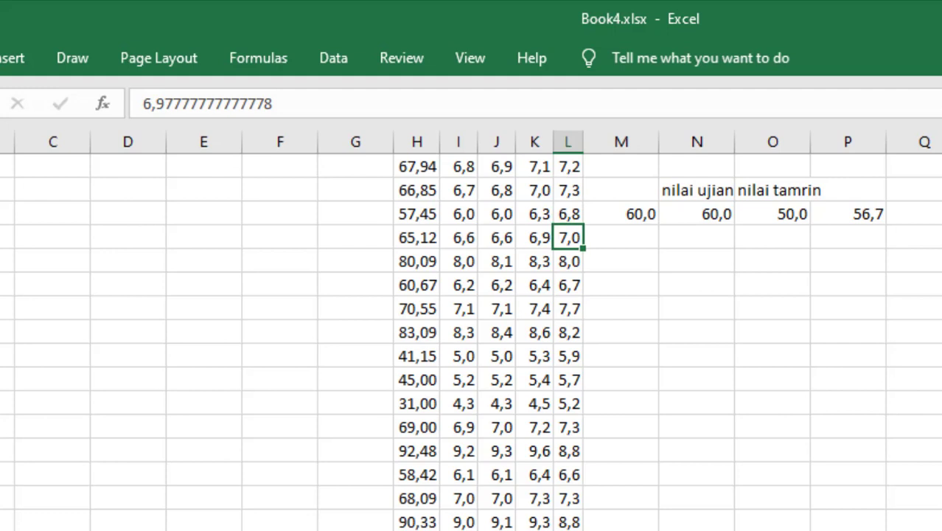
key(Down)
key(Left)
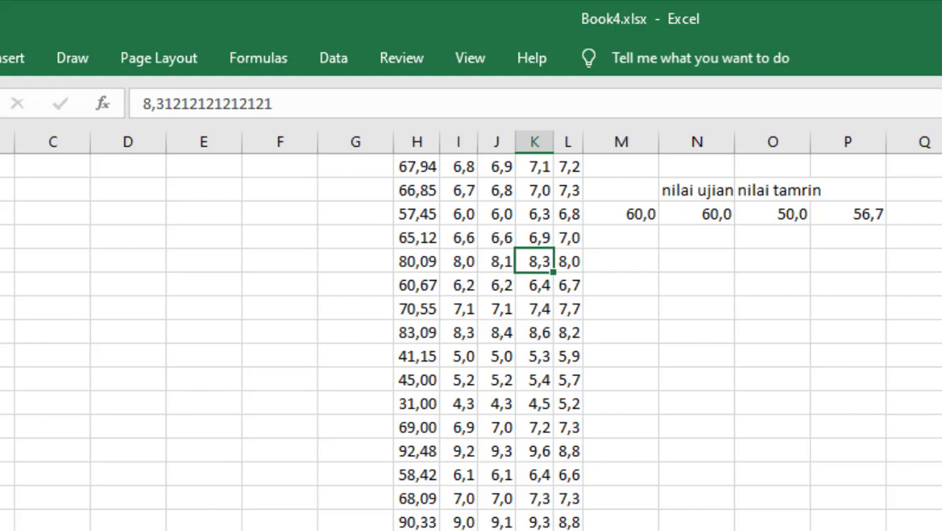
key(Right)
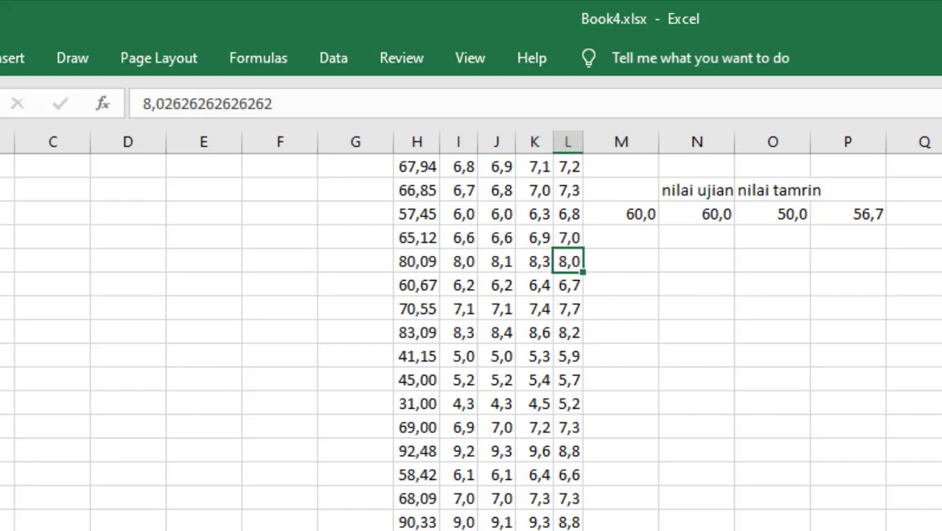
key(Left)
key(Right)
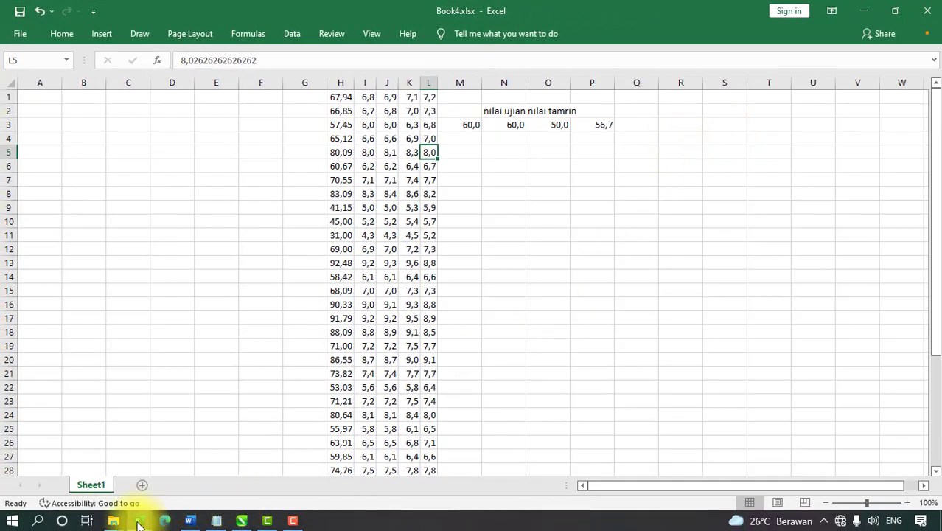
Switch to the DATABASE IMDA_2.6 workbook and compare the JUMLAH counts on the NRapor sheet with those on the InNImda sheet
click(140, 520)
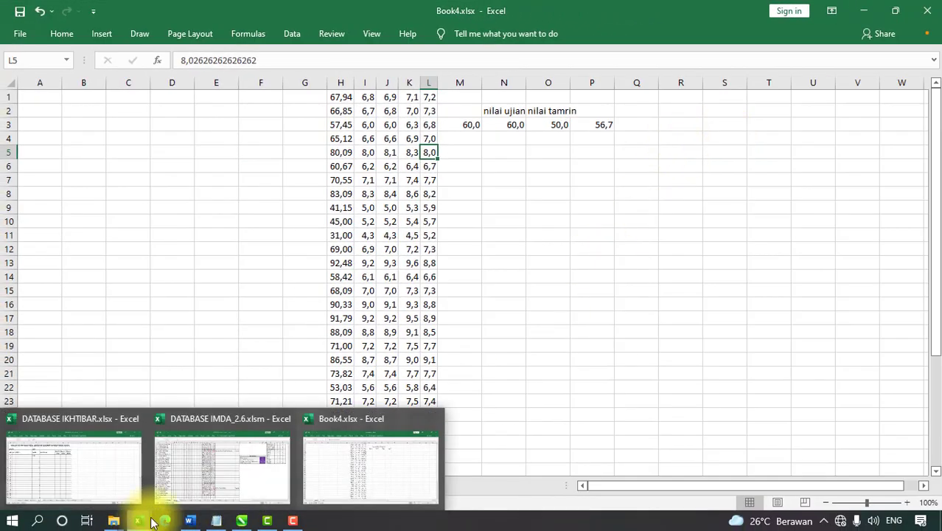
click(205, 469)
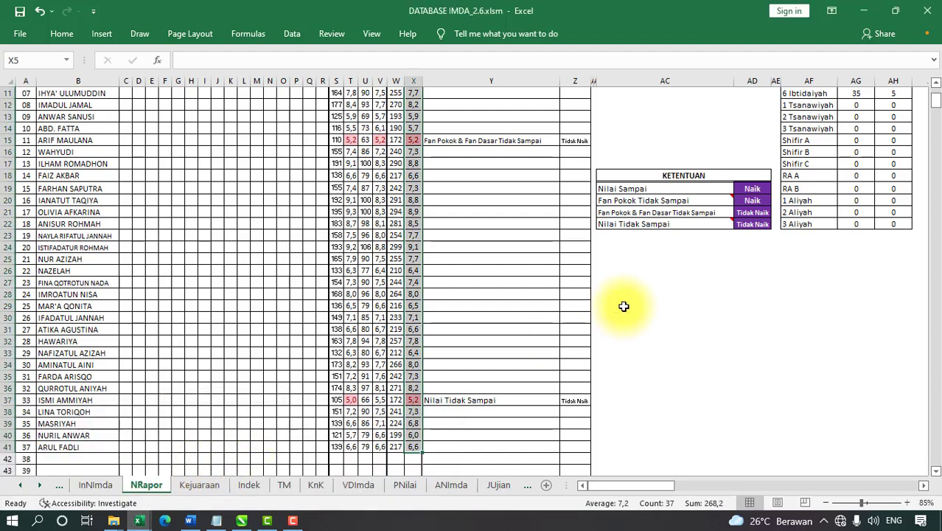
scroll(539, 355, up, 3)
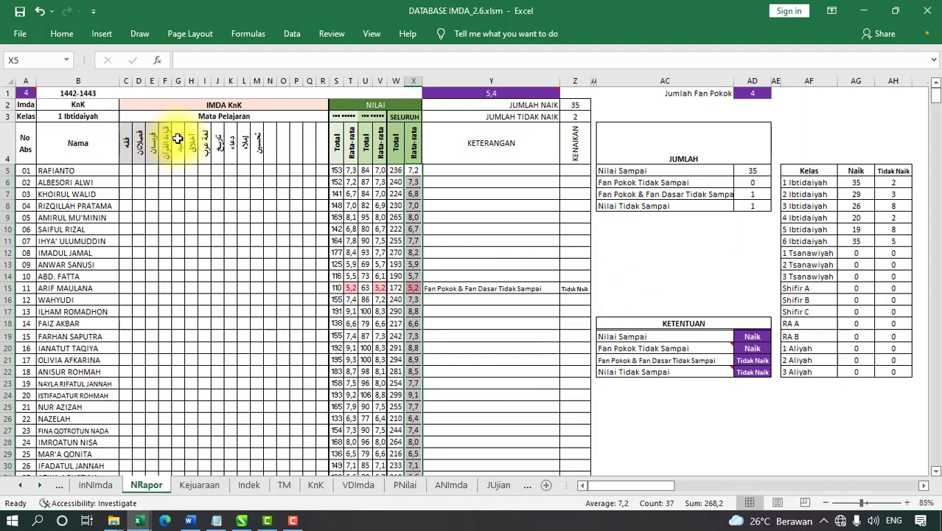
drag(752, 174, 760, 193)
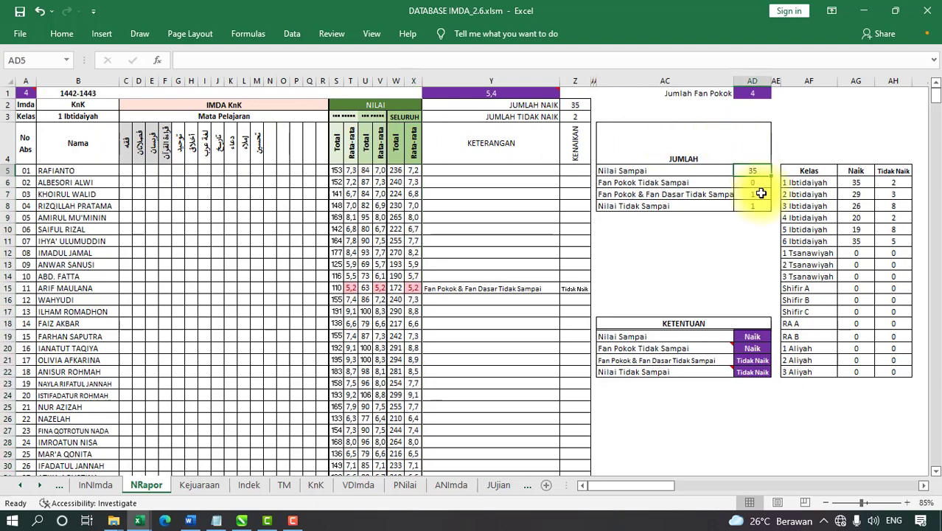
click(95, 484)
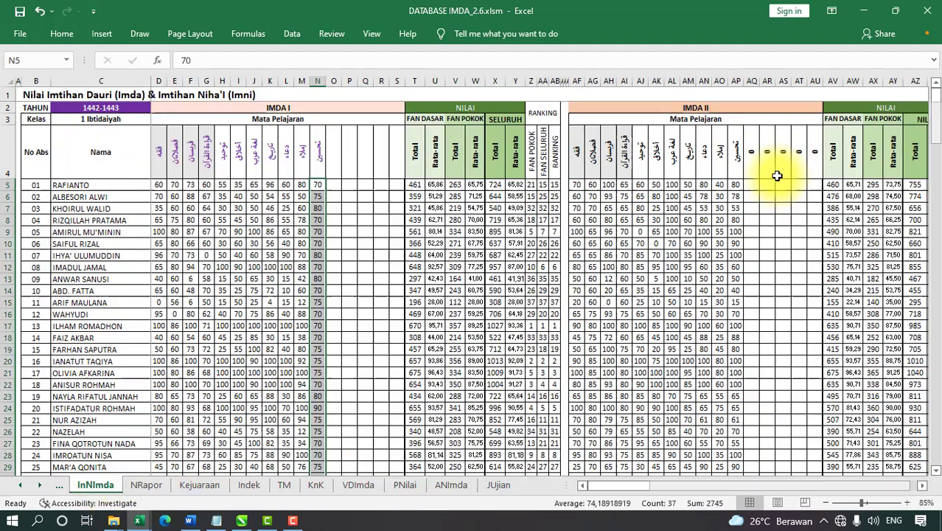
drag(612, 486, 858, 488)
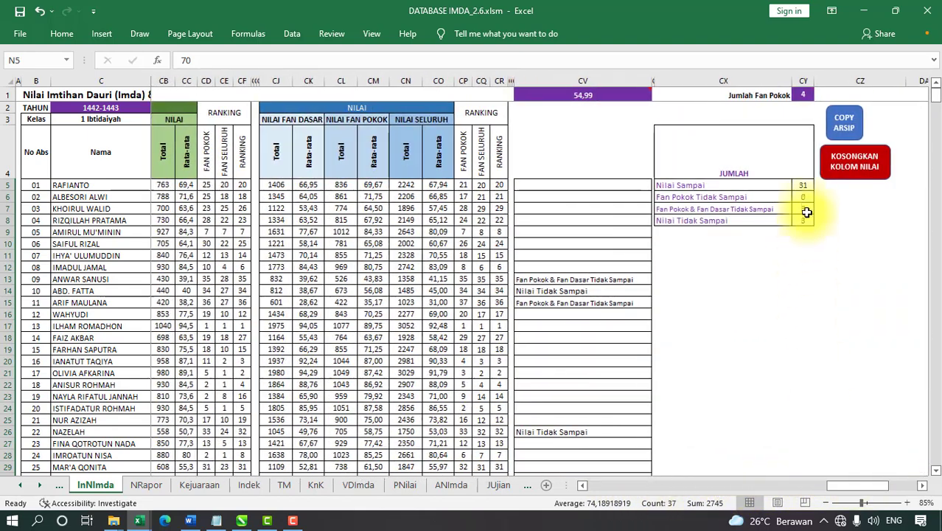
drag(805, 210, 803, 220)
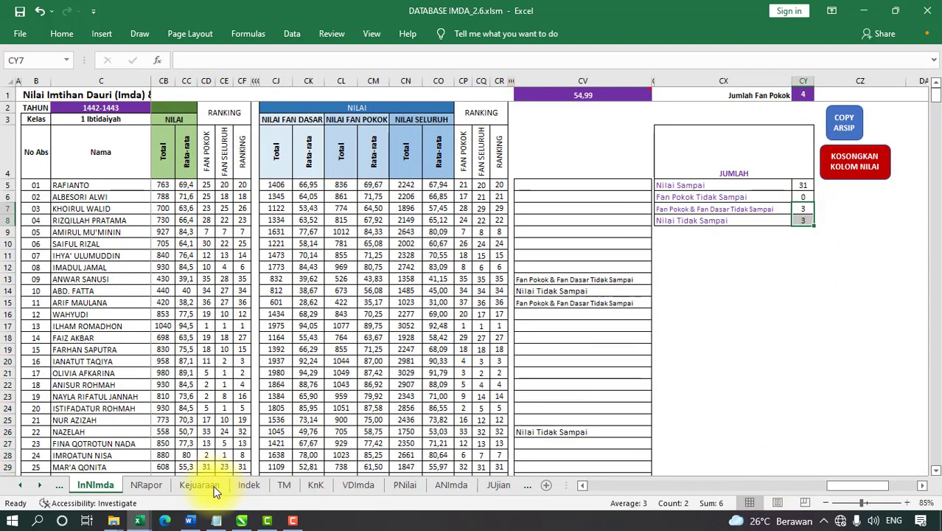
Return to the NRapor sheet and examine the Fan Pokok Tidak Sampai note and the JUMLAH counts of students falling short
click(145, 487)
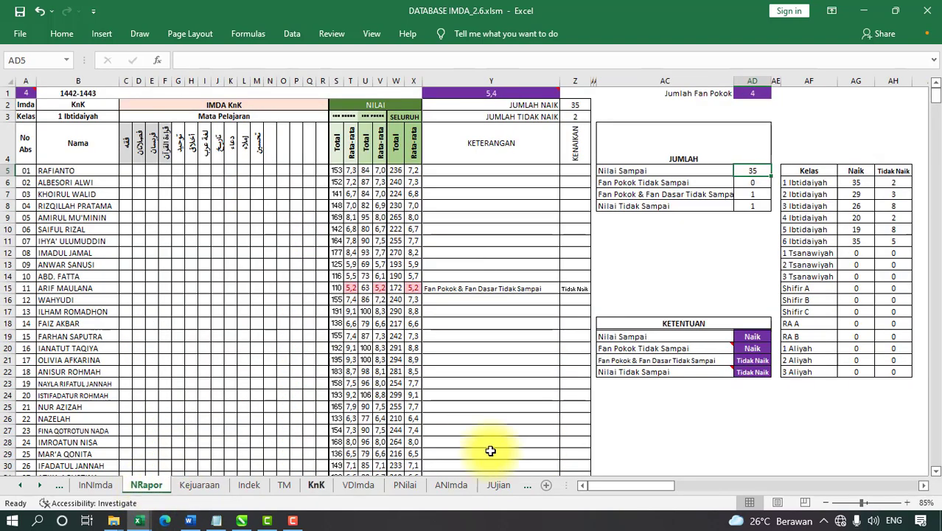
mouse_move(704, 345)
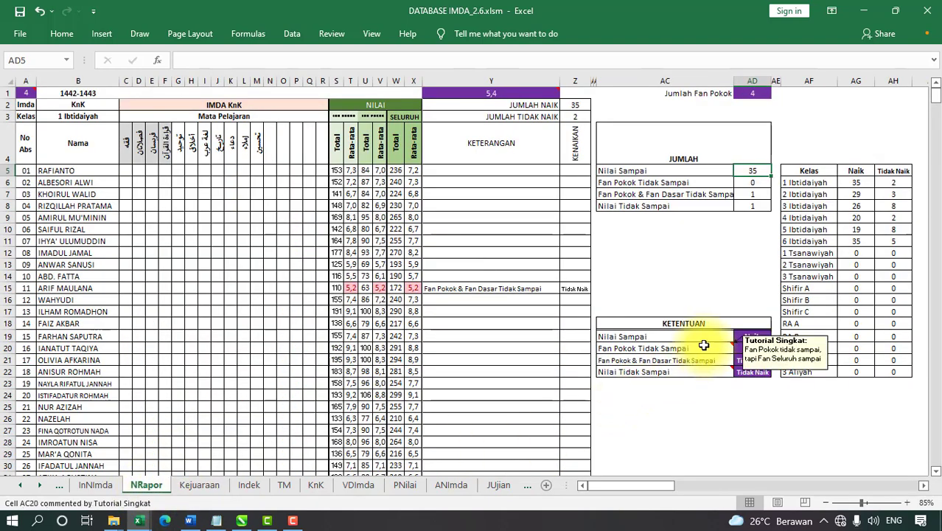
drag(752, 194, 754, 205)
click(752, 234)
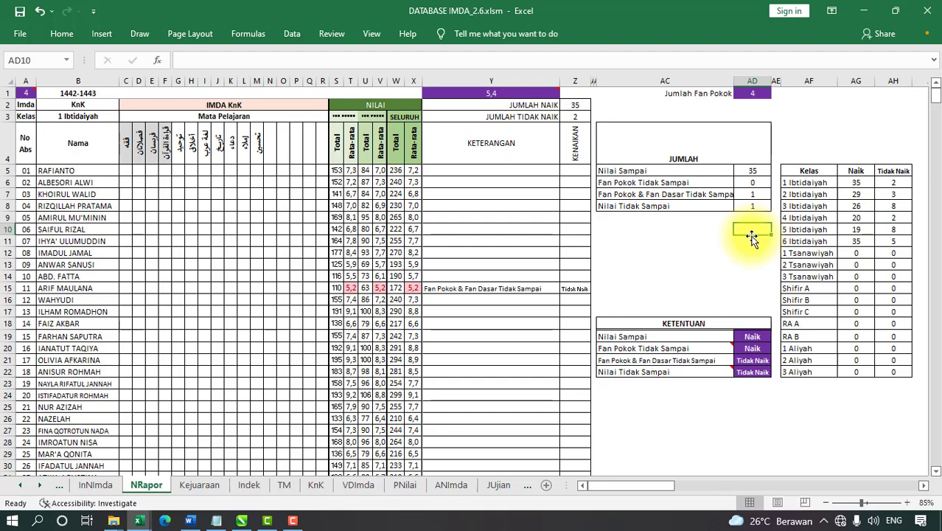
Open the Indek sheet and examine the index entry row B7:AW7 for class 1 Ibtidaiyah
click(243, 490)
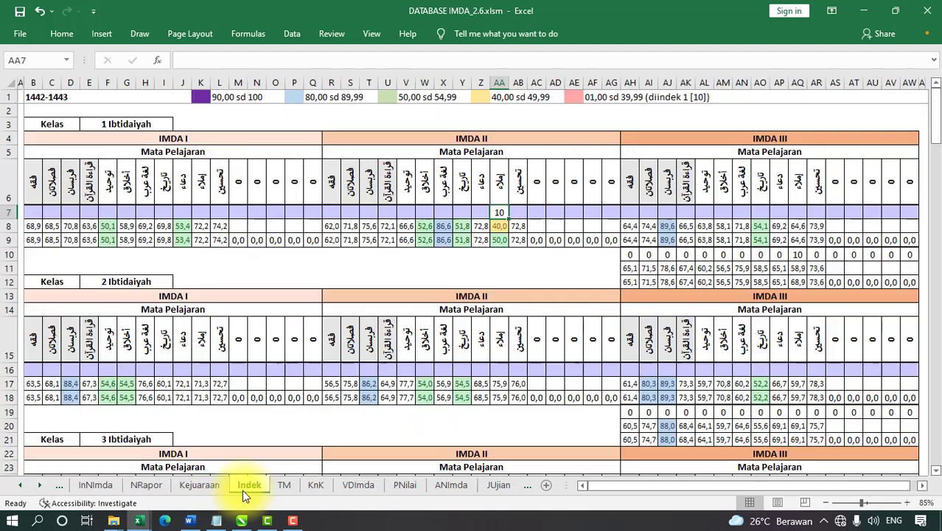
click(403, 267)
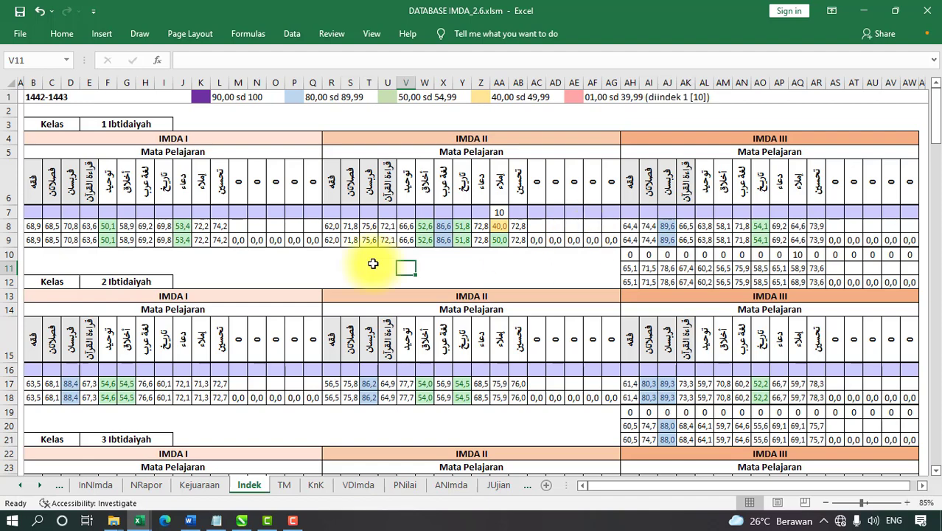
drag(32, 211, 874, 213)
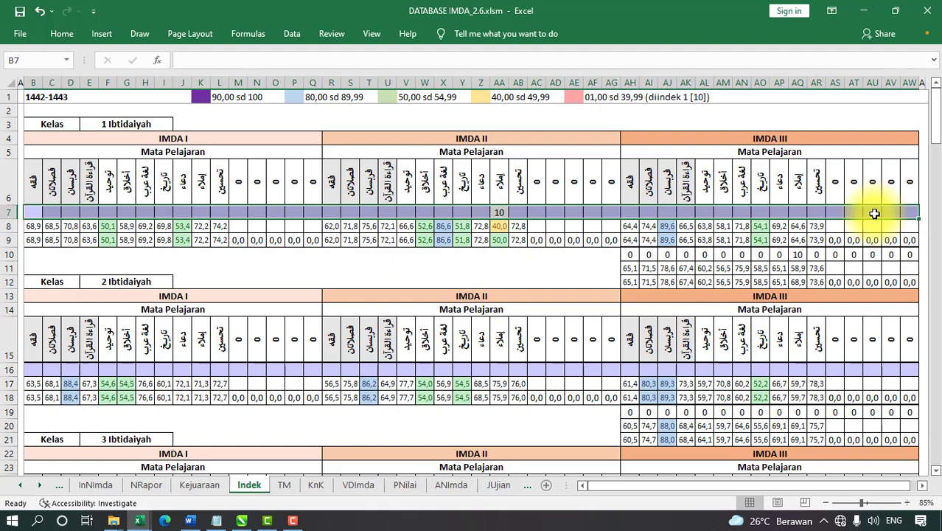
click(481, 212)
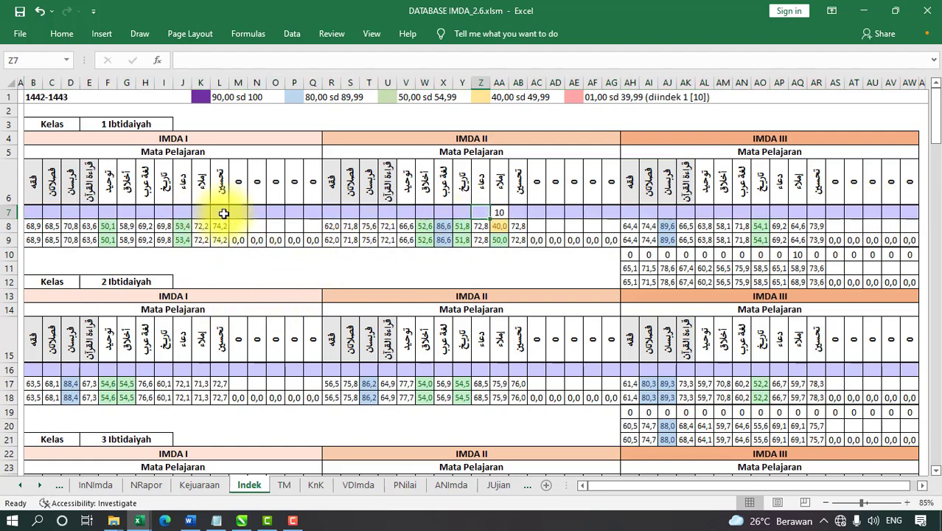
Enter an index of 10 in cells W7 and Z7 of the IMDA II block for class 1 Ibtidaiyah
click(424, 213)
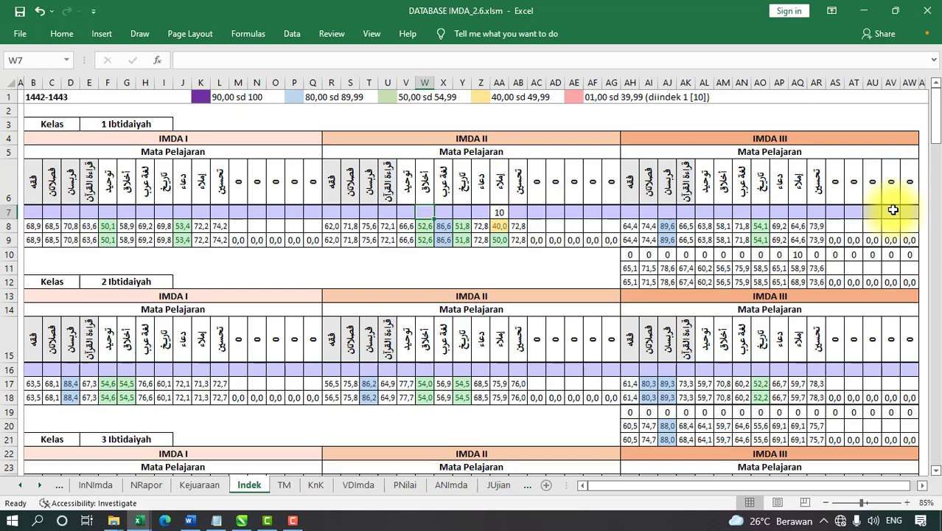
text(10)
key(Right)
key(Right)
key(Right)
key(Right)
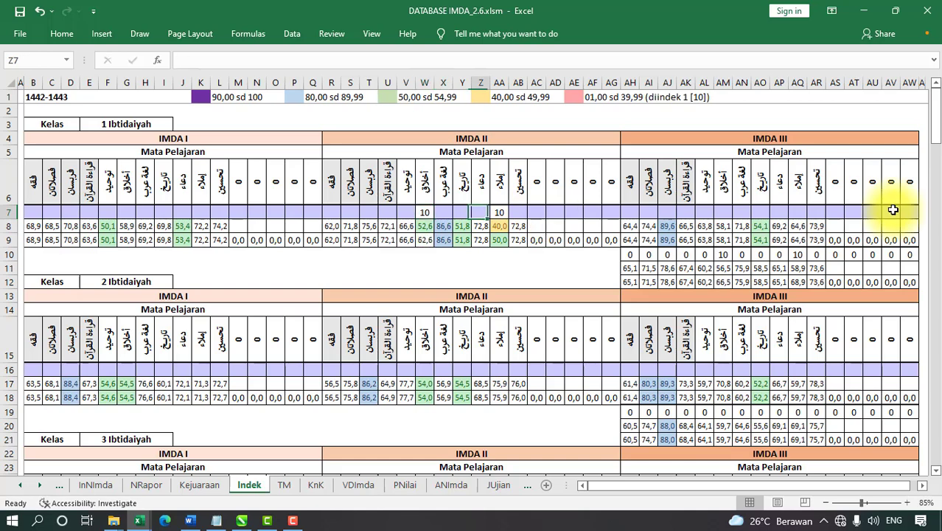
key(Left)
text(10)
Enter an index of 10 in cells J7 and F7 of the IMDA I block for class 1 Ibtidaiyah
key(Left)
key(Left)
key(Left)
key(Left)
key(Left)
key(Left)
key(Left)
key(Left)
key(Left)
key(Left)
key(Left)
key(Left)
key(Left)
key(Left)
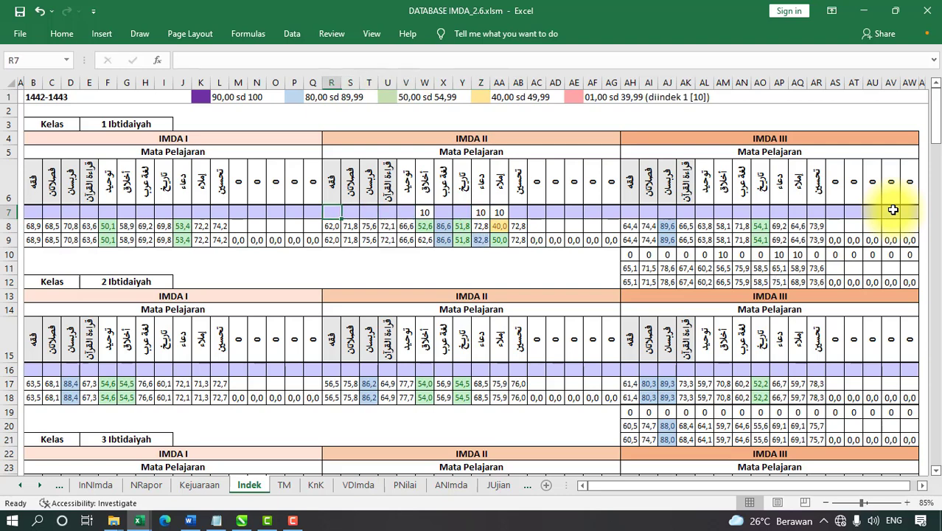
key(Left)
key(Left)
text(10)
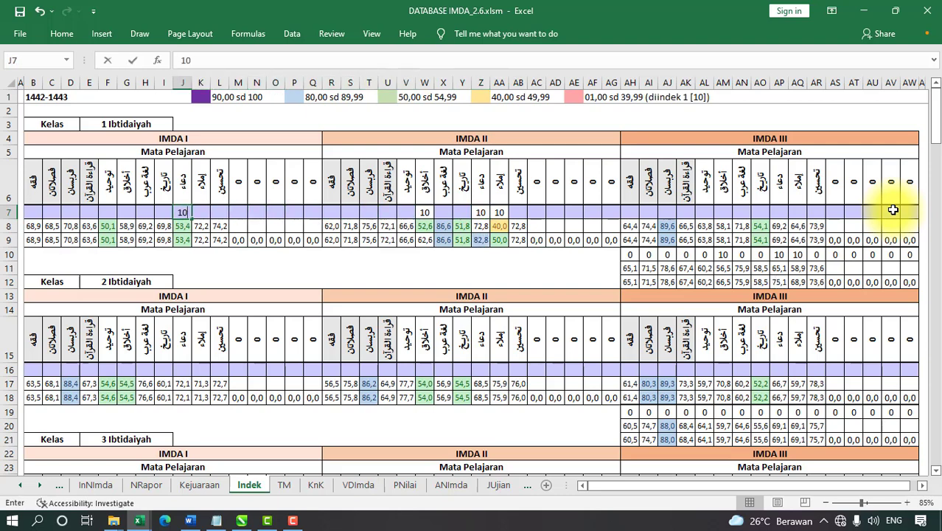
key(Left)
key(Left)
key(Left)
key(Left)
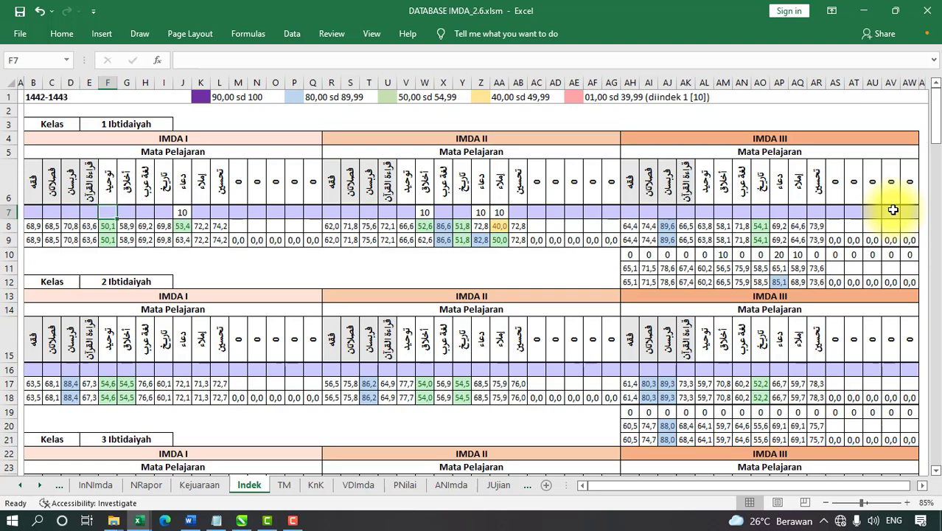
text(10)
key(Return)
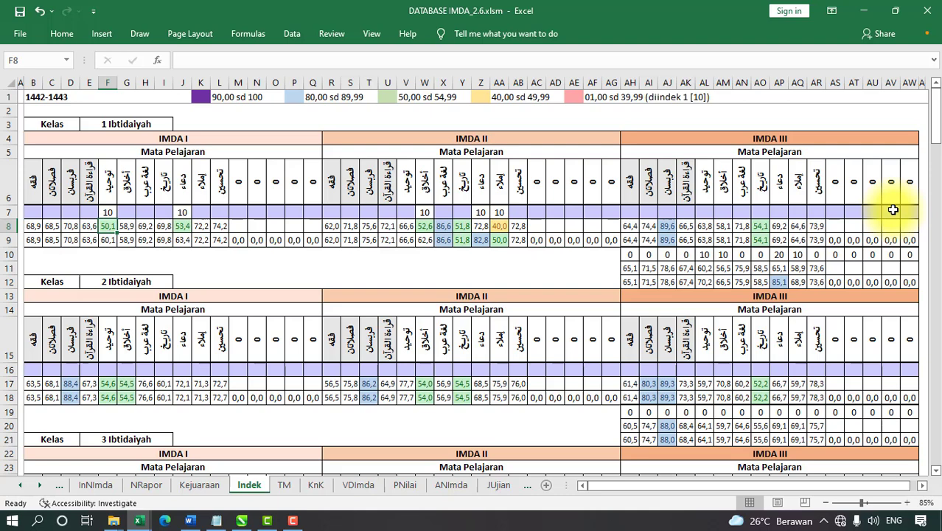
Try an index of 1 in cell F7 and set it back to 10
key(Up)
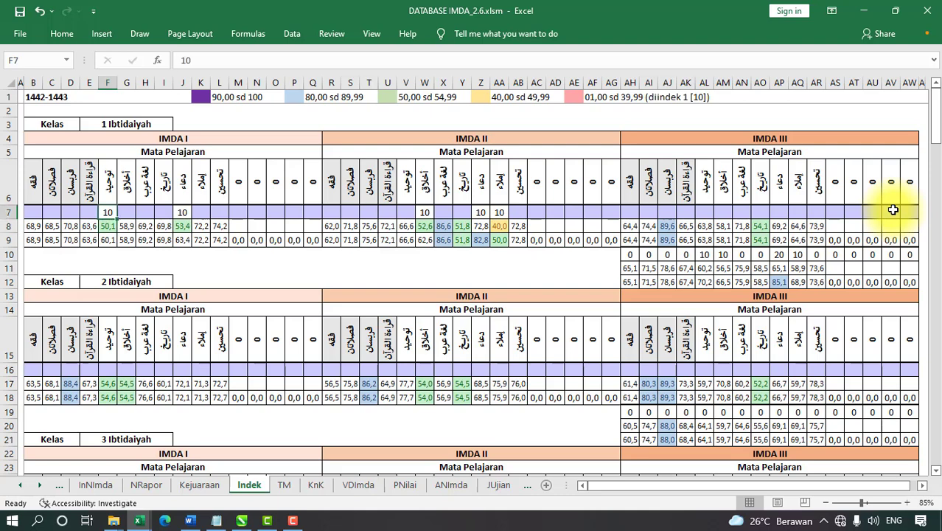
text(1)
key(Return)
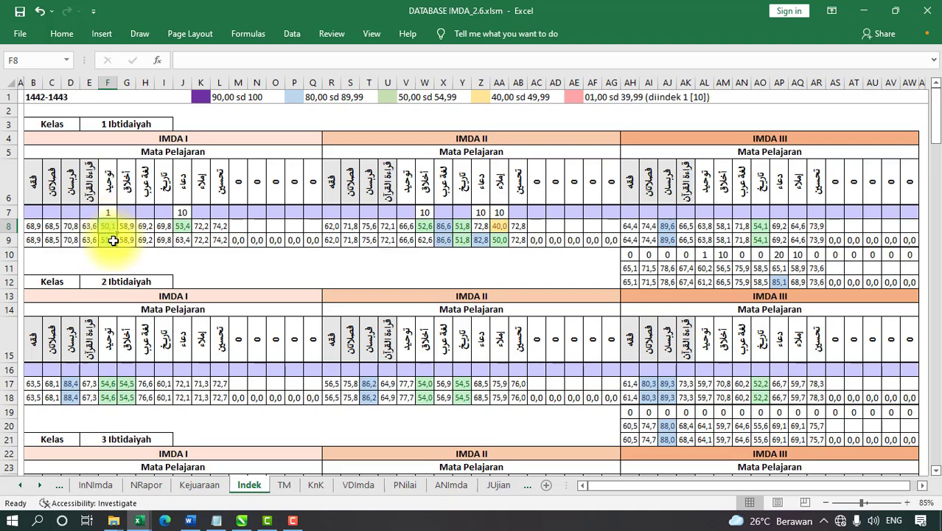
click(109, 212)
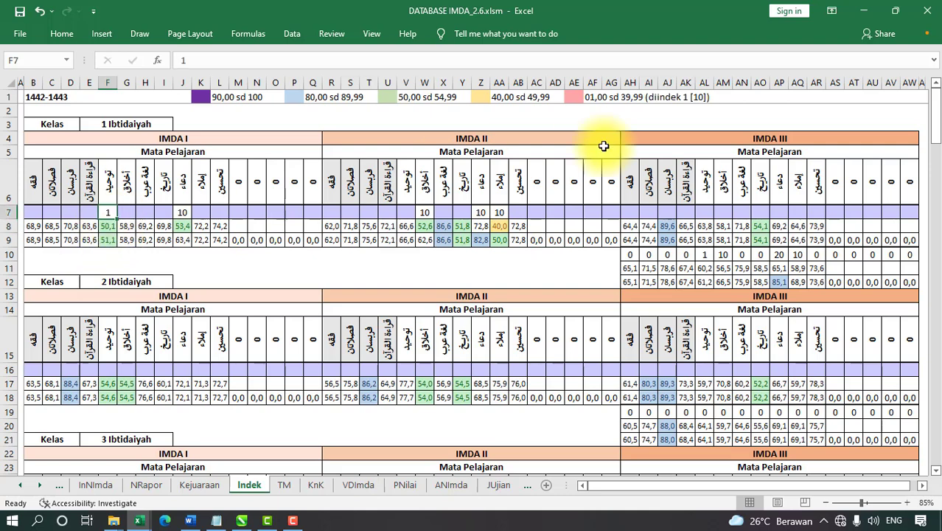
text(10)
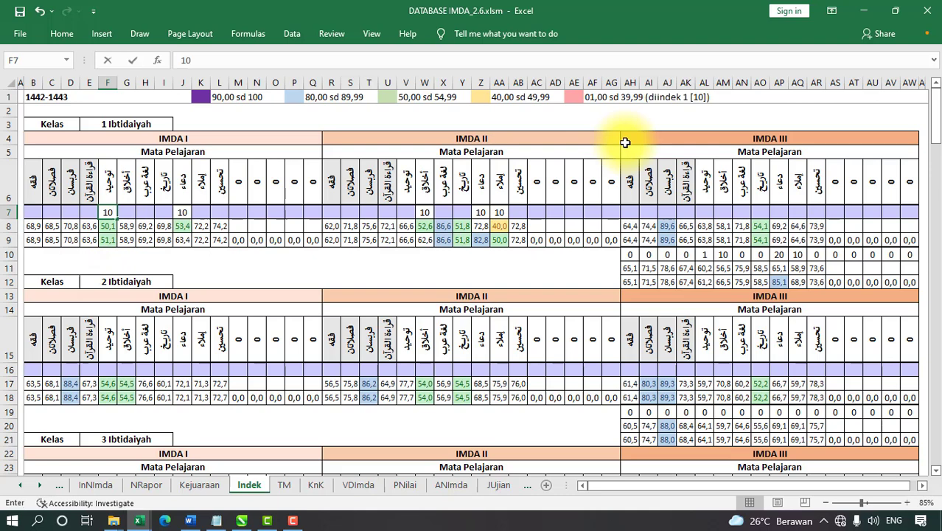
key(Return)
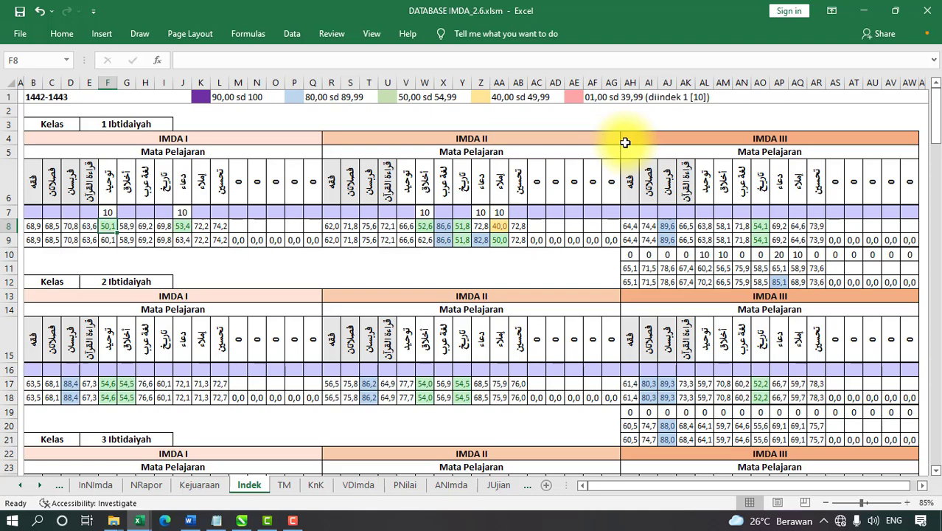
Enter an index of 10 in cell Y7 of the IMDA II block and cell AO7 of the IMDA III block
click(393, 99)
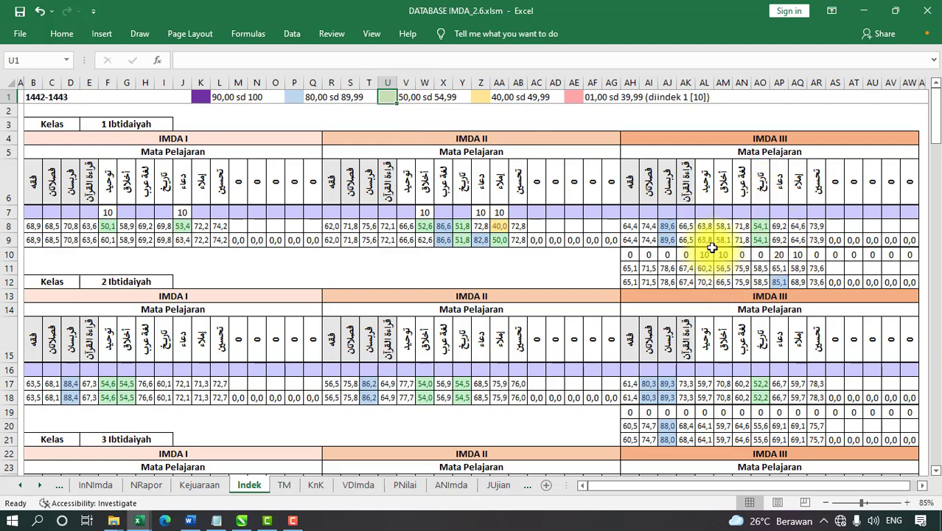
click(461, 213)
text(10)
key(Right)
key(Right)
key(Right)
key(Right)
key(Right)
key(Right)
key(Right)
key(Right)
key(Right)
key(Right)
key(Right)
key(Right)
key(Right)
key(Right)
key(Right)
key(Right)
key(Right)
key(Right)
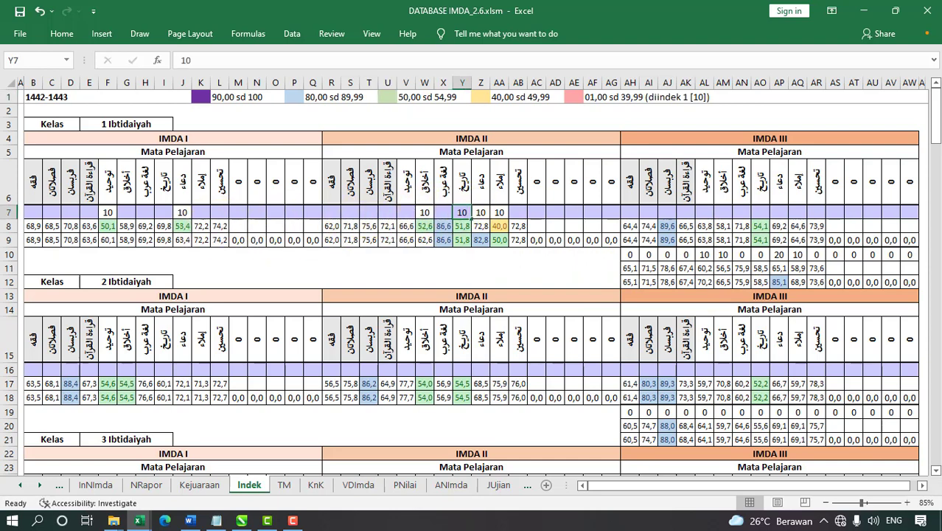
key(Left)
key(Left)
text(10)
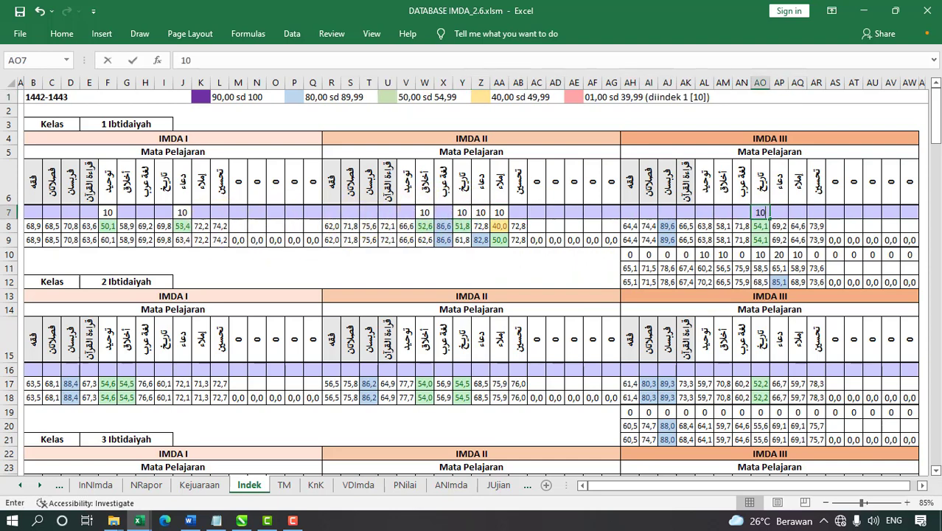
key(Return)
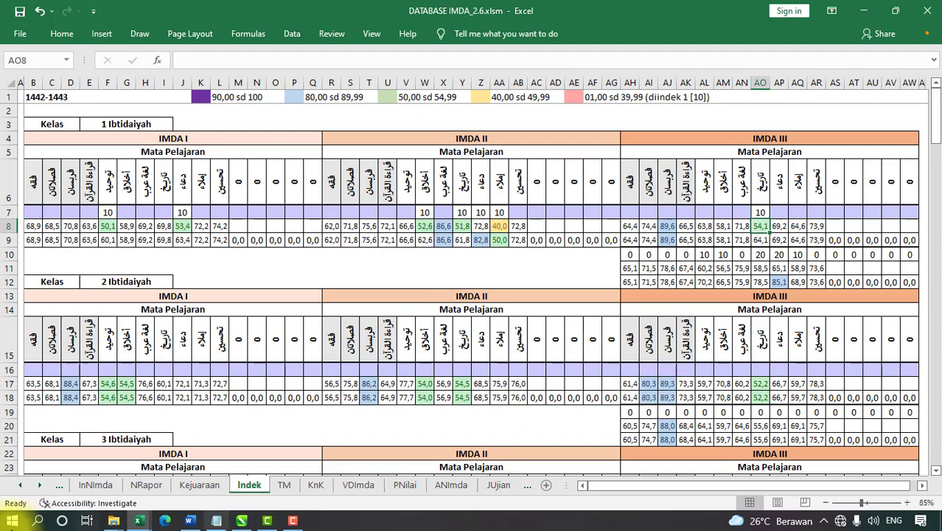
Check the JUMLAH counts on the NRapor sheet and copy the SELURUH averages in X5:X41
click(134, 484)
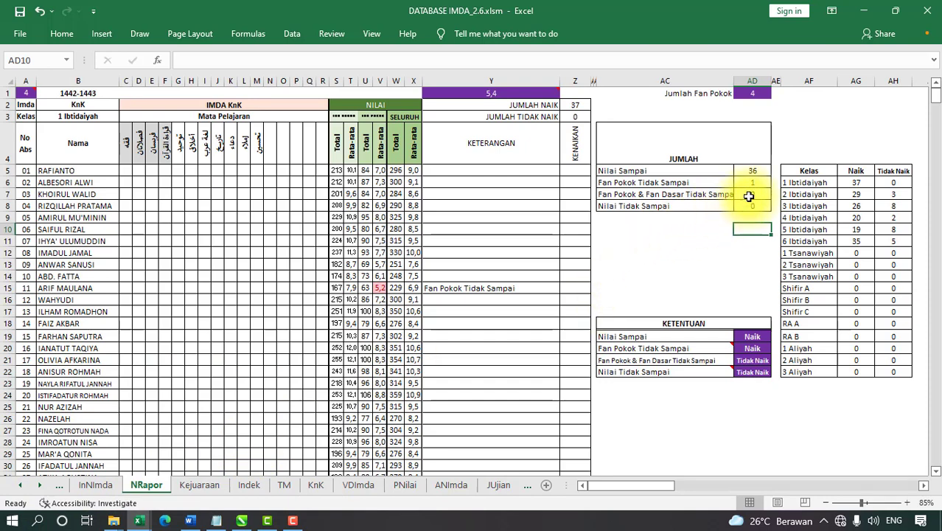
drag(745, 194, 752, 203)
drag(413, 181, 414, 405)
right_click(415, 404)
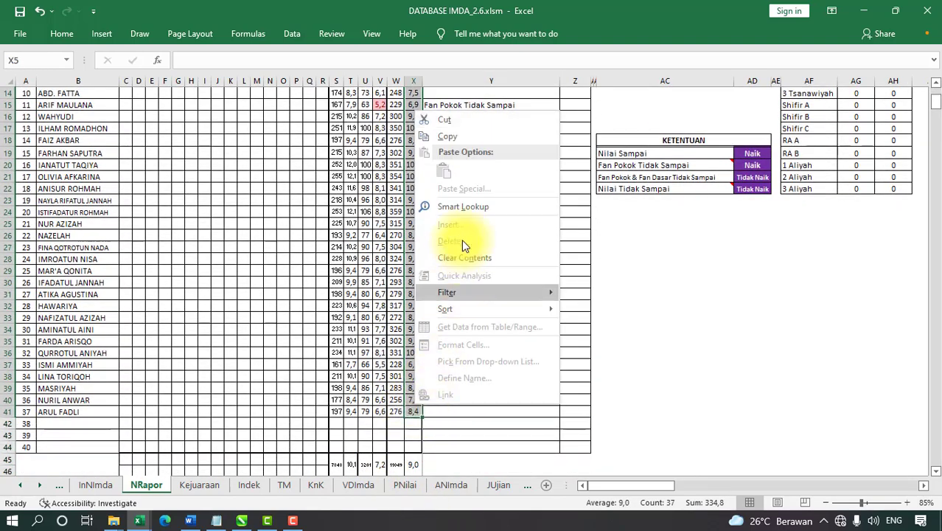
click(460, 136)
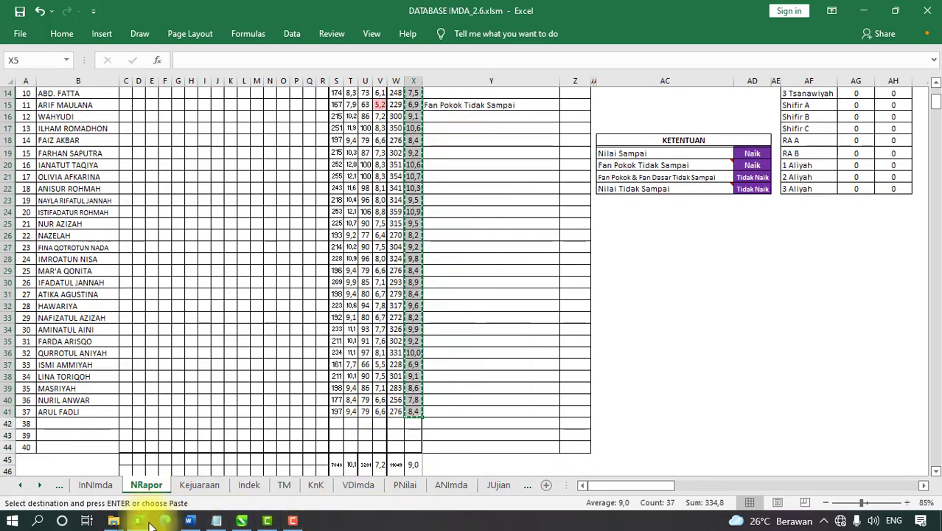
Switch to the Book4 workbook and paste the copied averages as values in column M, starting at M1
mouse_move(137, 520)
click(340, 460)
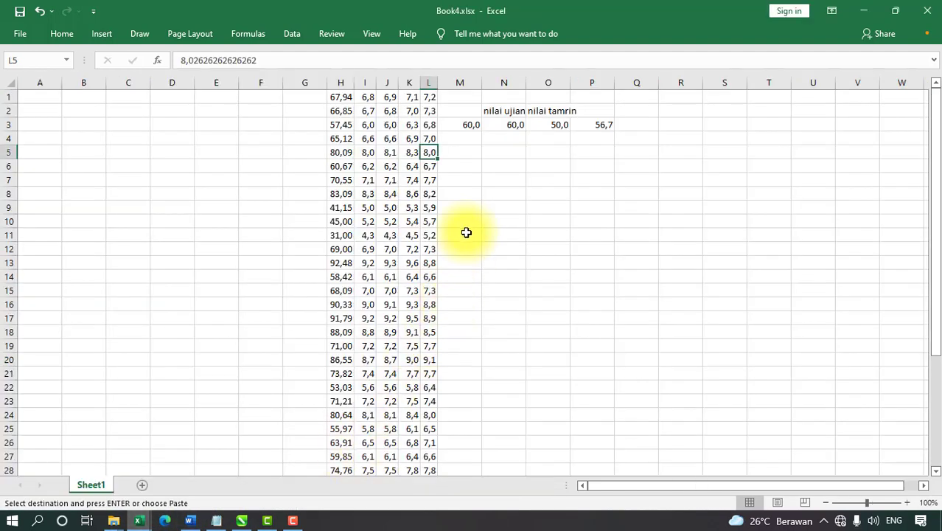
right_click(471, 98)
click(520, 158)
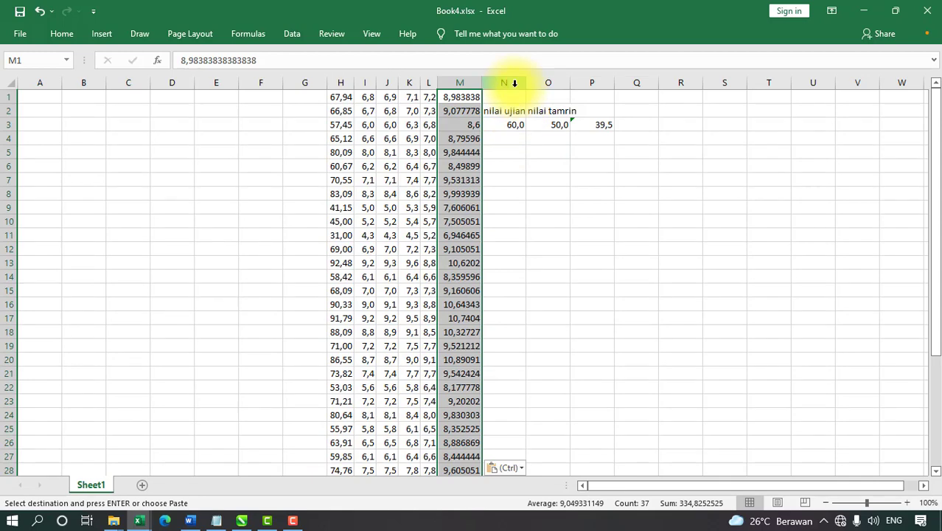
Clear the contents of columns N through P beside the pasted averages
drag(509, 83, 591, 84)
key(Delete)
click(508, 181)
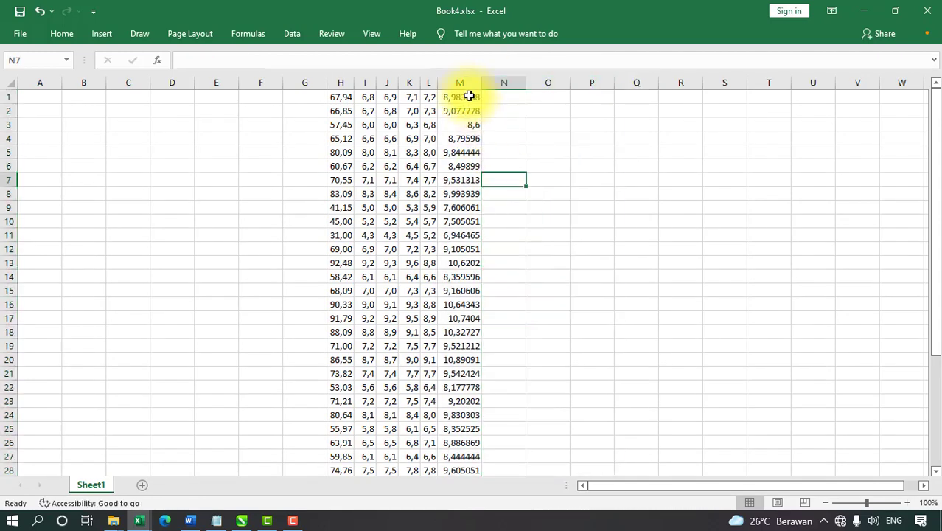
Format the averages in column M with one decimal place and narrow the column to fit them
click(460, 83)
click(60, 34)
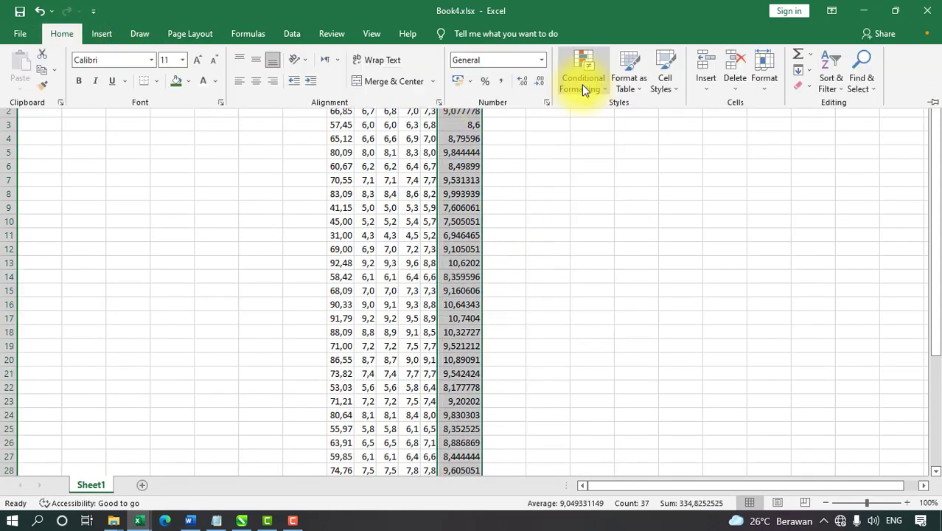
click(540, 82)
click(538, 82)
click(538, 82)
click(538, 82)
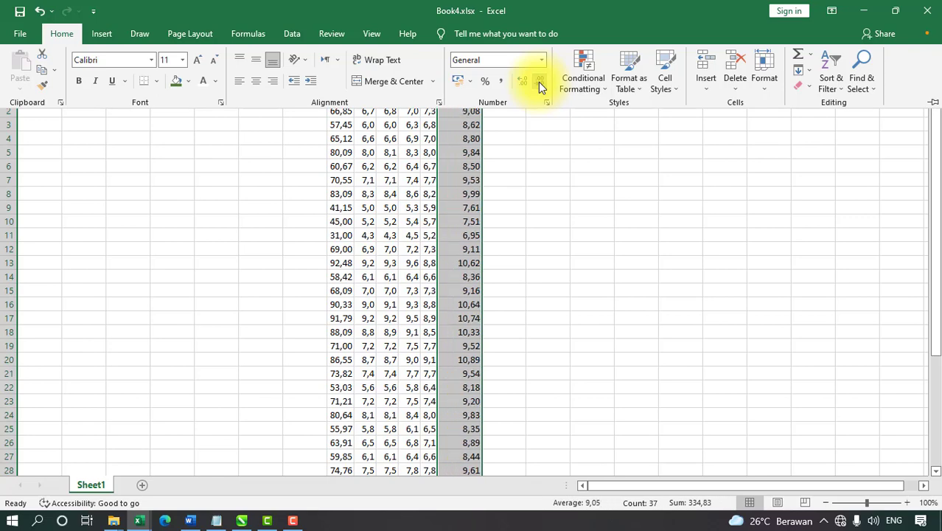
click(538, 82)
click(475, 98)
drag(487, 83, 459, 84)
click(479, 123)
click(480, 109)
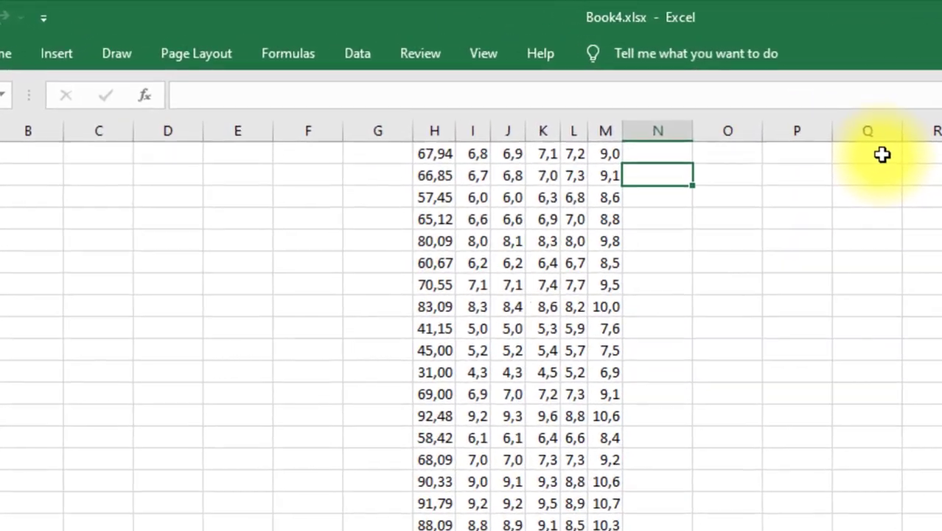
Examine the new averages in column M row by row, looking for values above 10
key(Up)
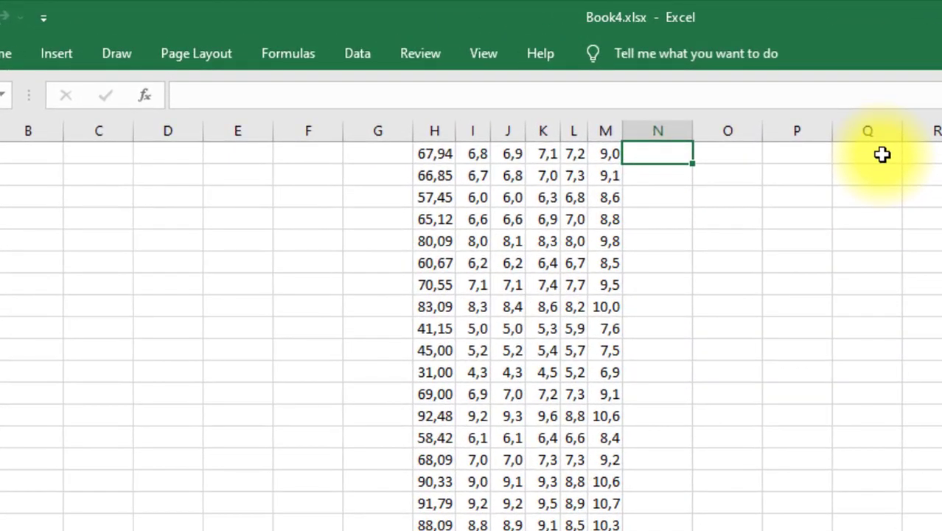
key(Left)
key(Down)
key(Down)
key(Down)
key(Down)
key(Down)
key(Down)
key(Down)
key(Down)
key(Down)
key(Down)
key(Down)
key(Down)
key(Down)
key(Down)
key(Down)
key(Down)
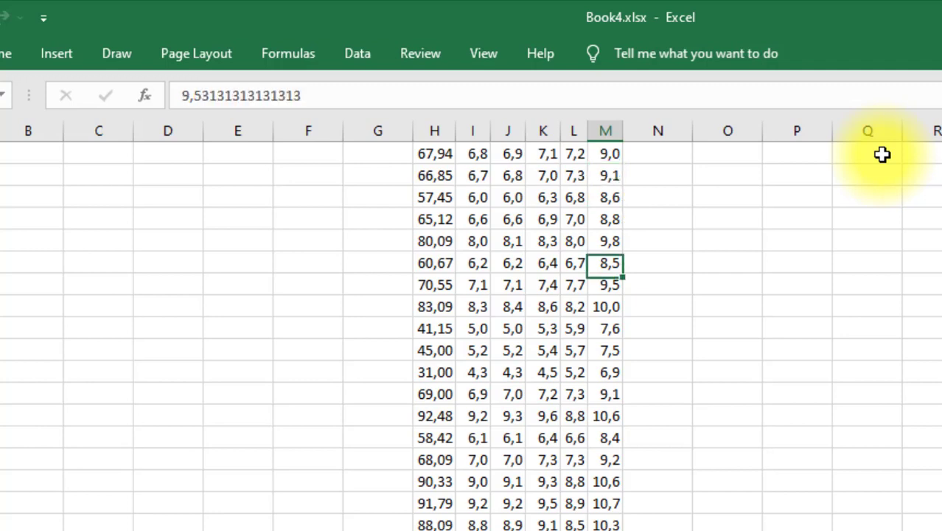
key(Up)
key(Up)
key(Up)
key(Up)
key(Up)
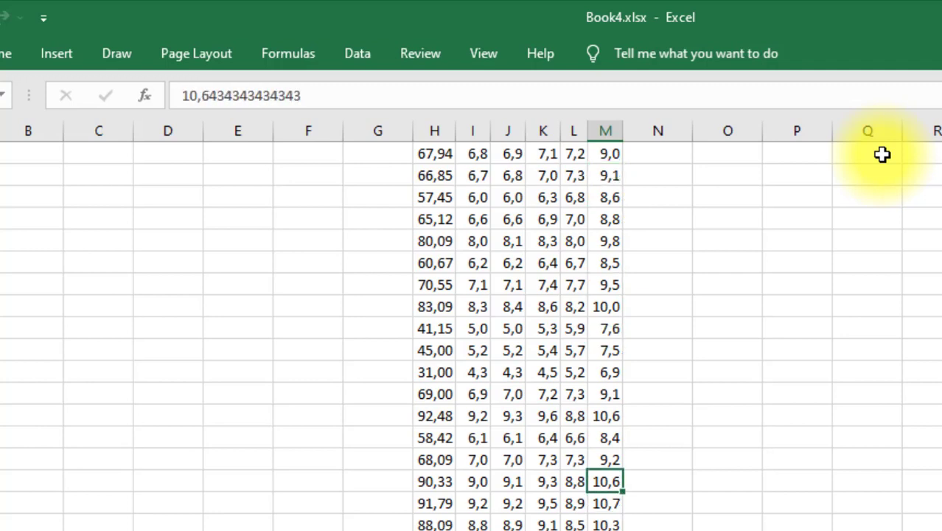
key(Down)
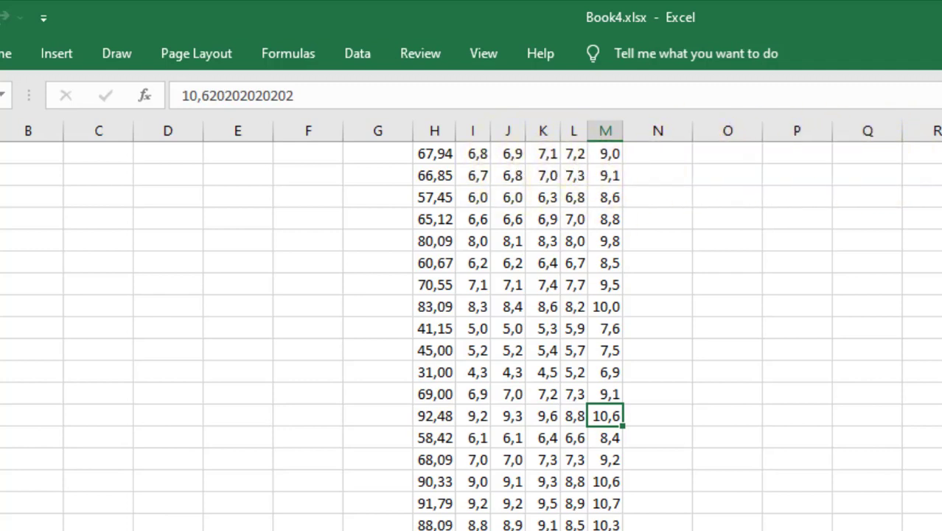
click(614, 482)
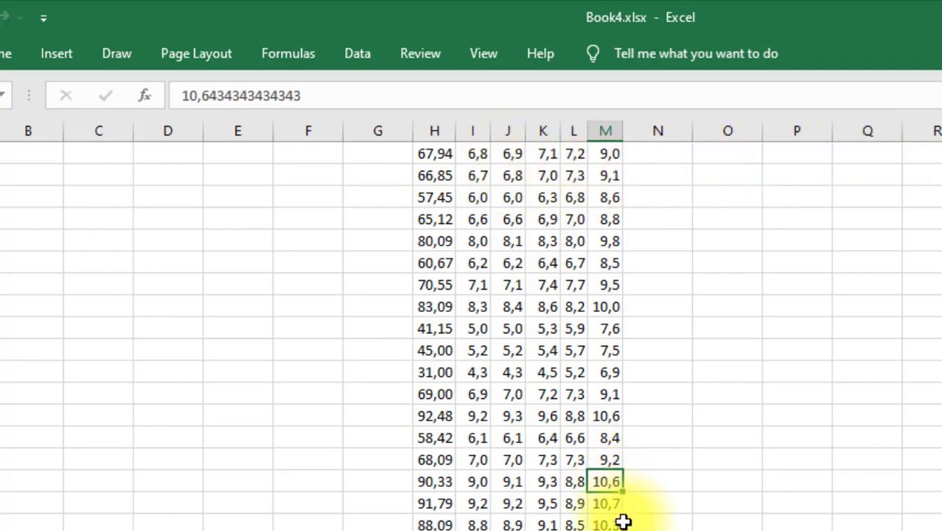
Copy the average formula from K38 across to M38, widen column L to fit its average, and select M13
scroll(673, 527, down, 7)
scroll(672, 527, up, 4)
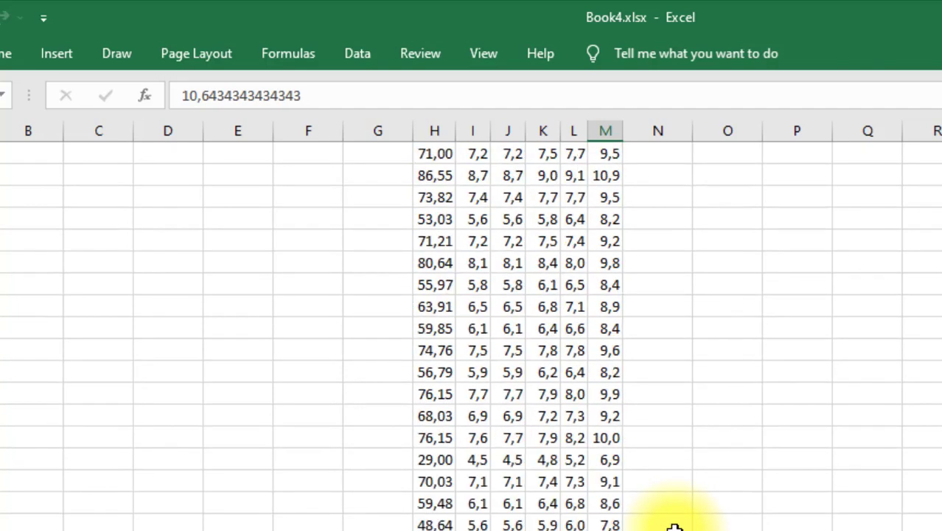
scroll(673, 527, down, 5)
click(543, 438)
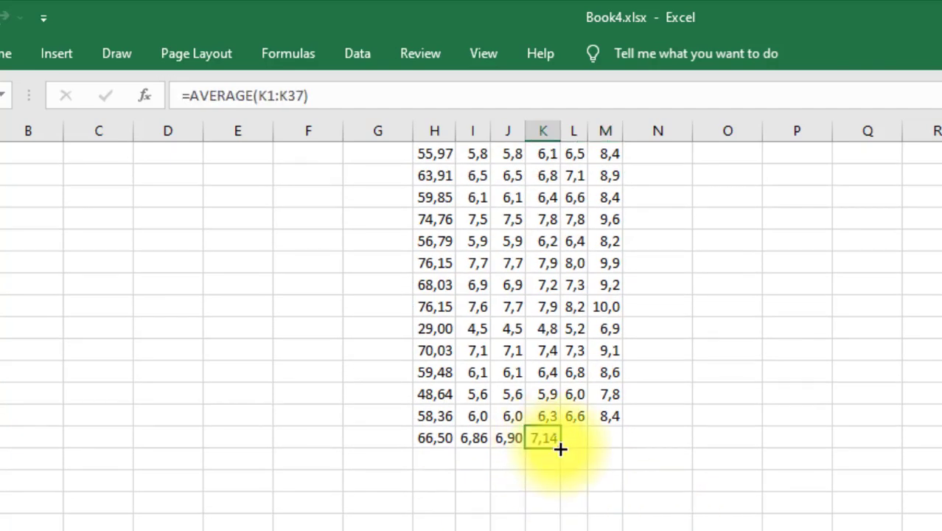
drag(620, 443, 616, 452)
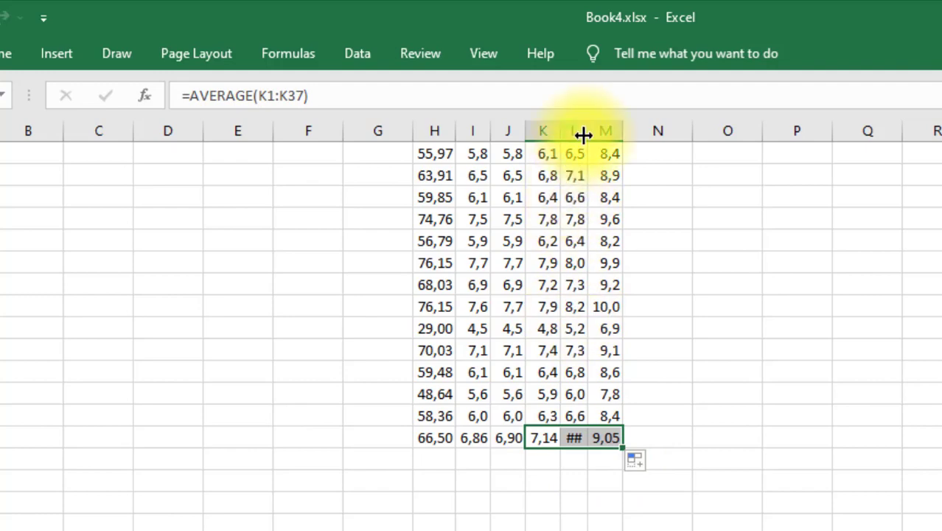
drag(585, 132, 600, 134)
click(633, 230)
scroll(681, 400, up, 5)
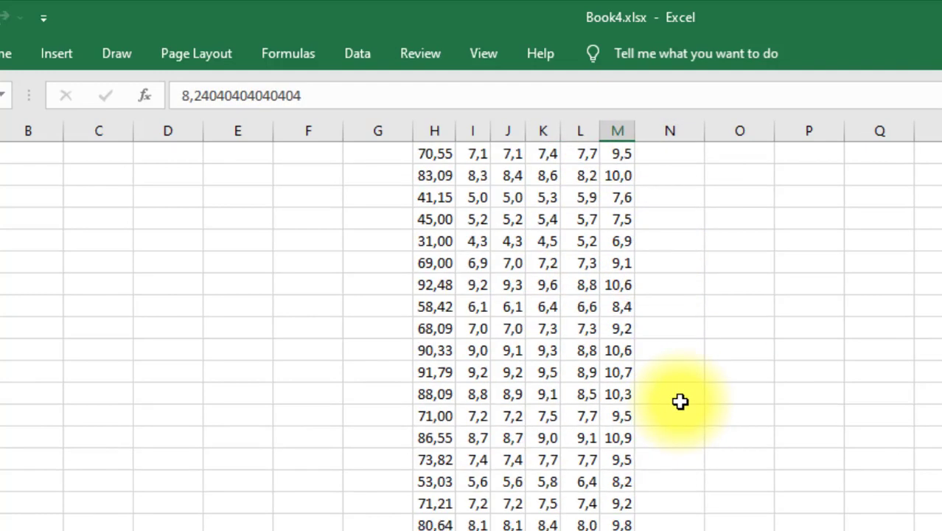
click(625, 284)
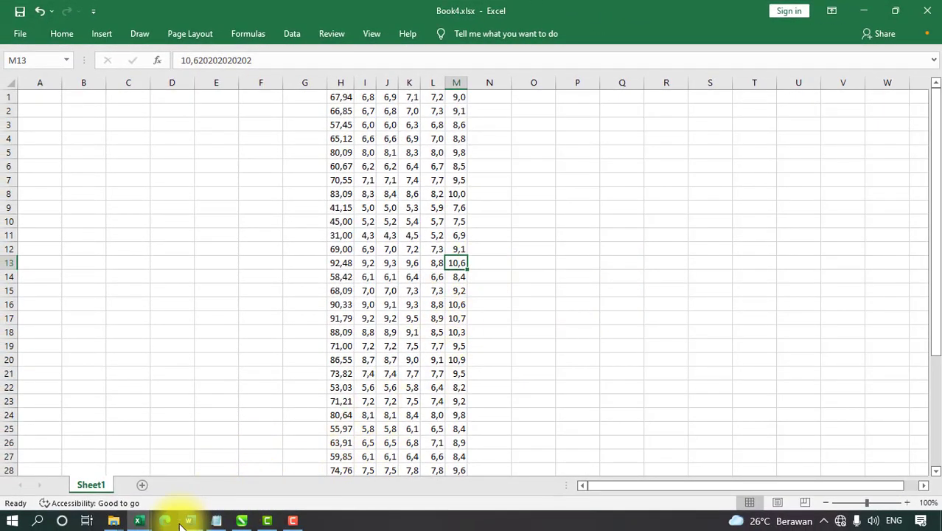
Switch to DATABASE IMDA_2.6, review the index values on the Indek sheet and return to NRapor
click(141, 522)
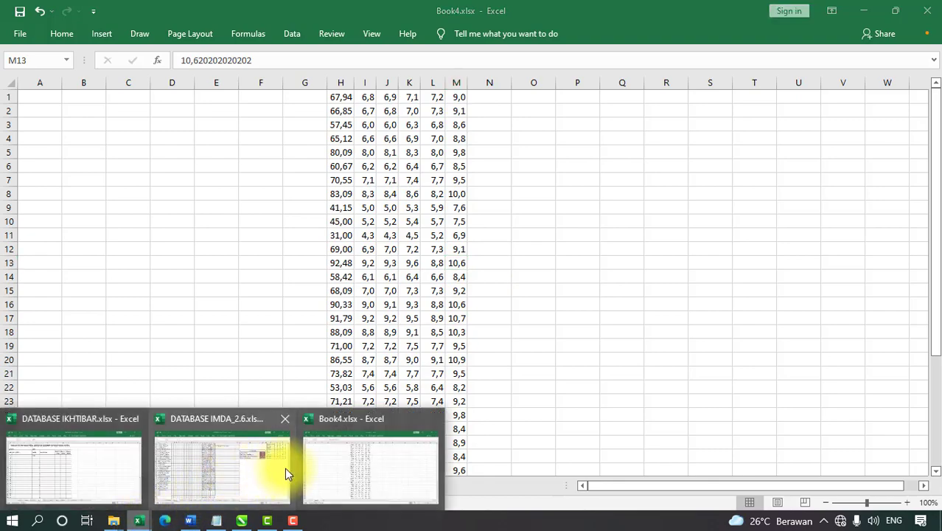
mouse_move(236, 478)
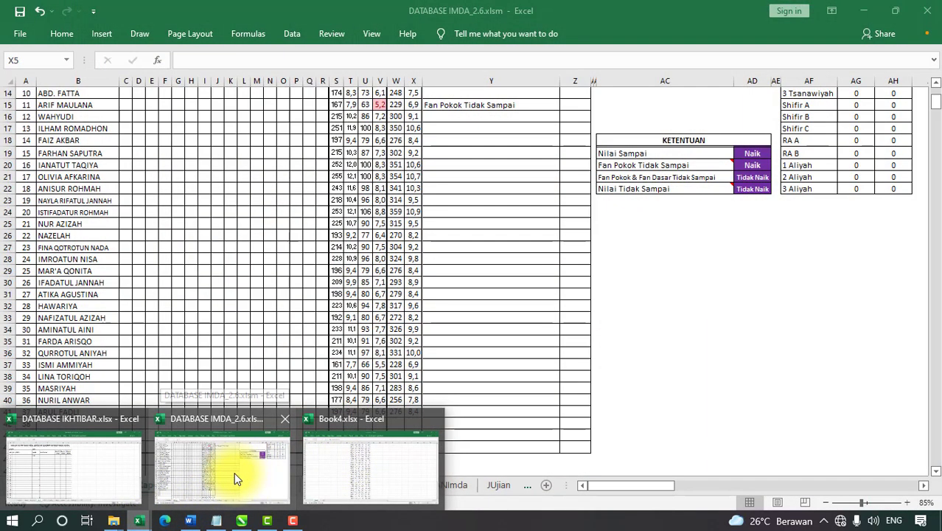
click(235, 464)
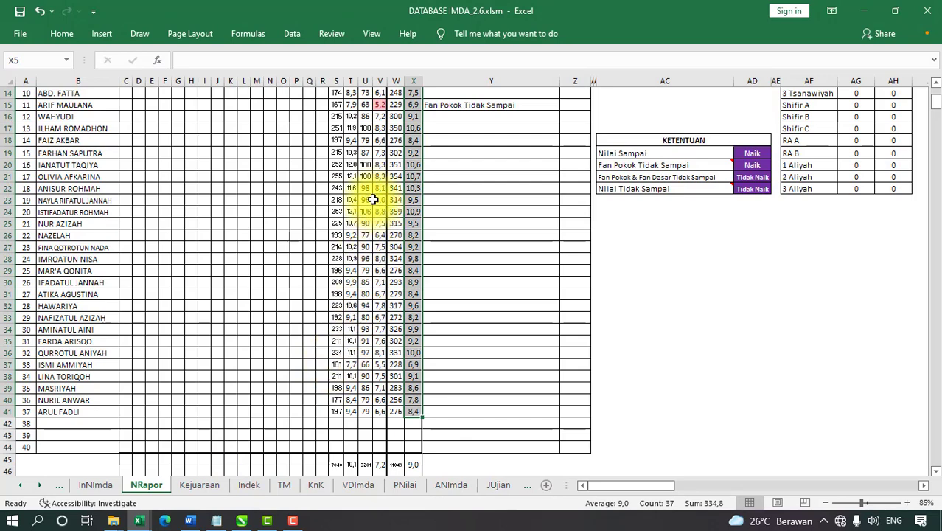
scroll(373, 195, up, 5)
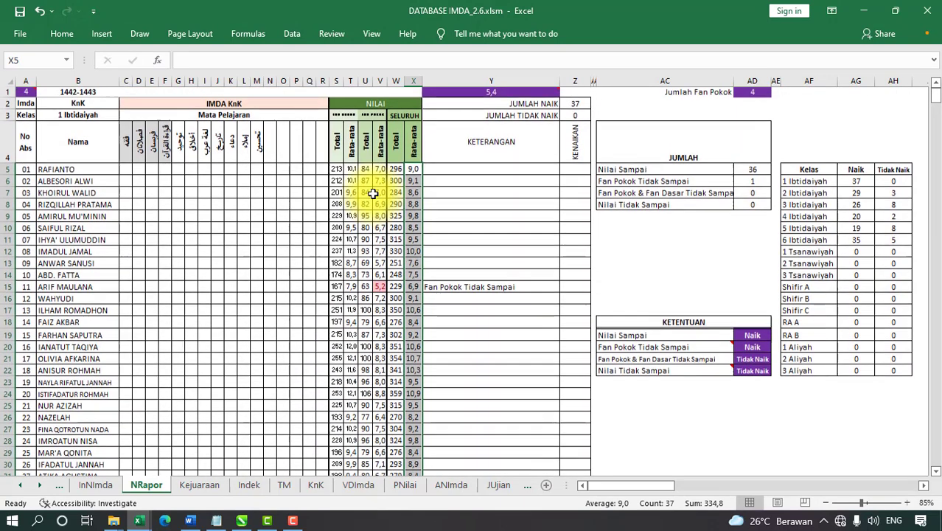
click(249, 484)
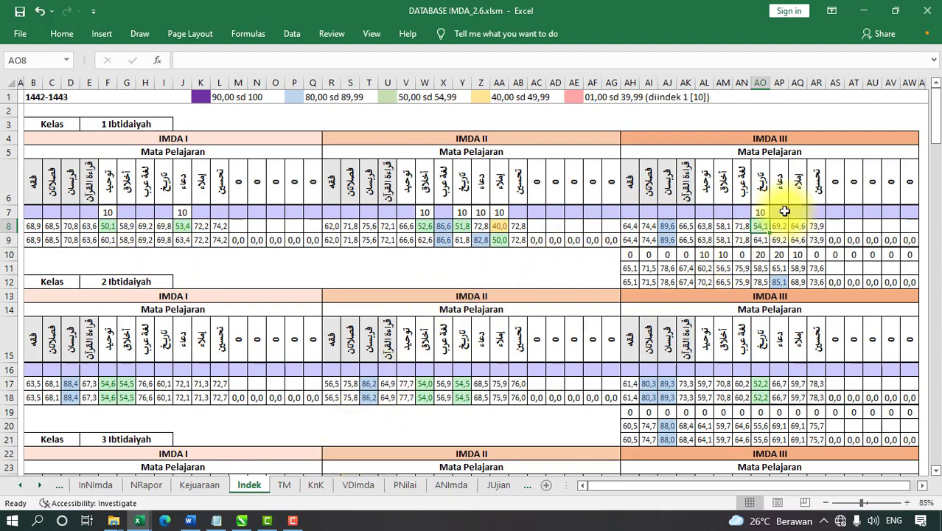
click(196, 485)
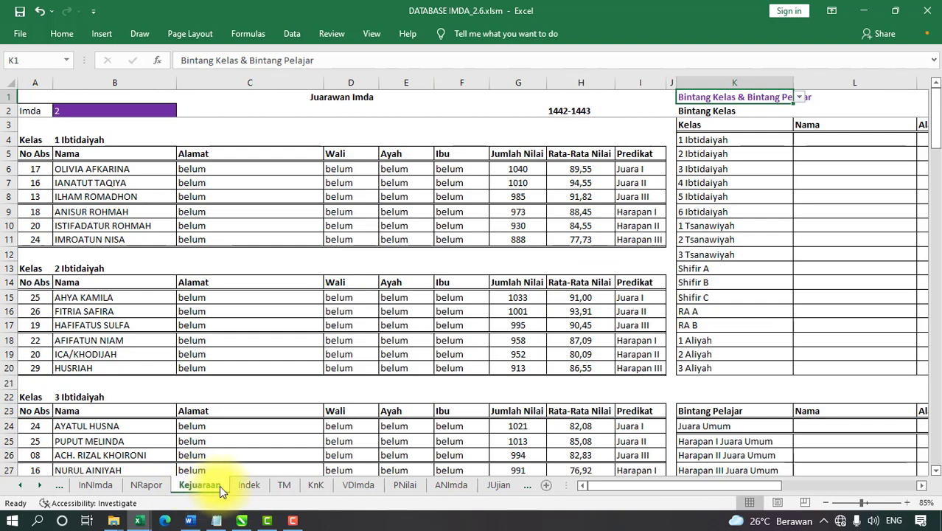
click(254, 485)
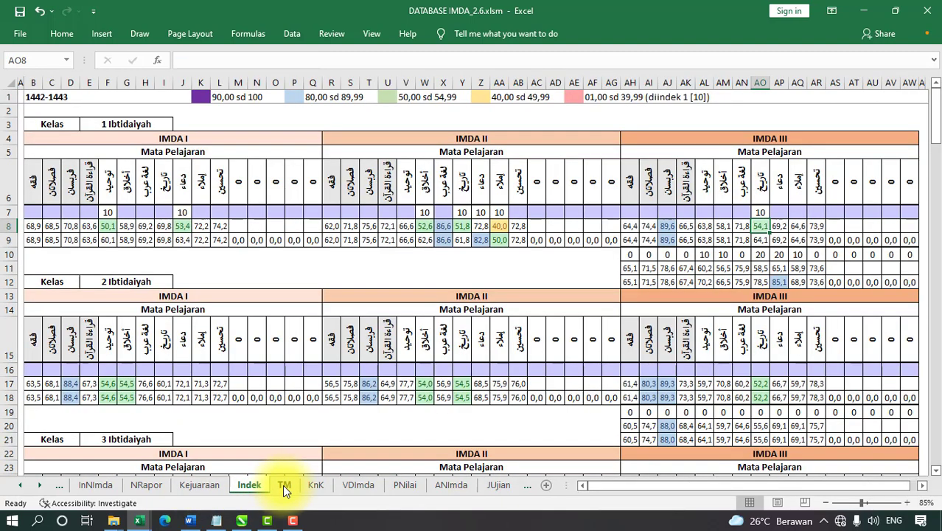
click(215, 486)
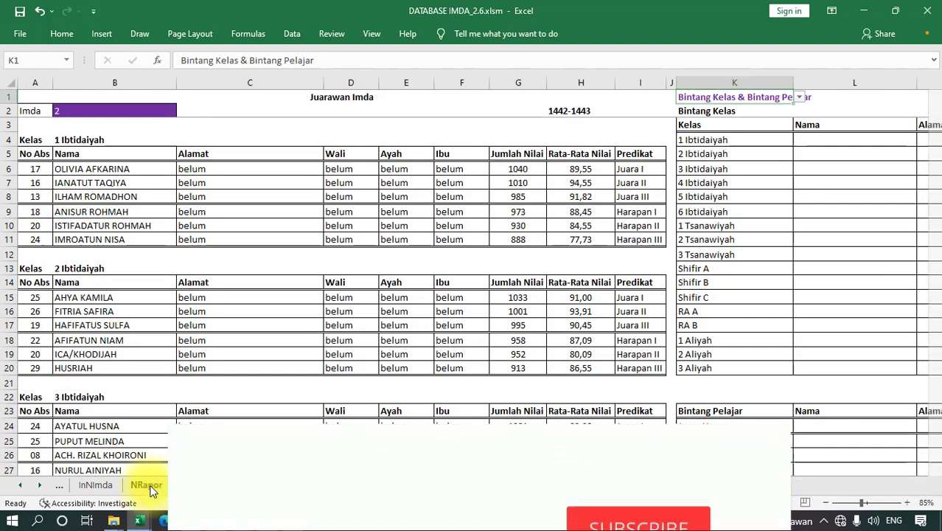
click(146, 485)
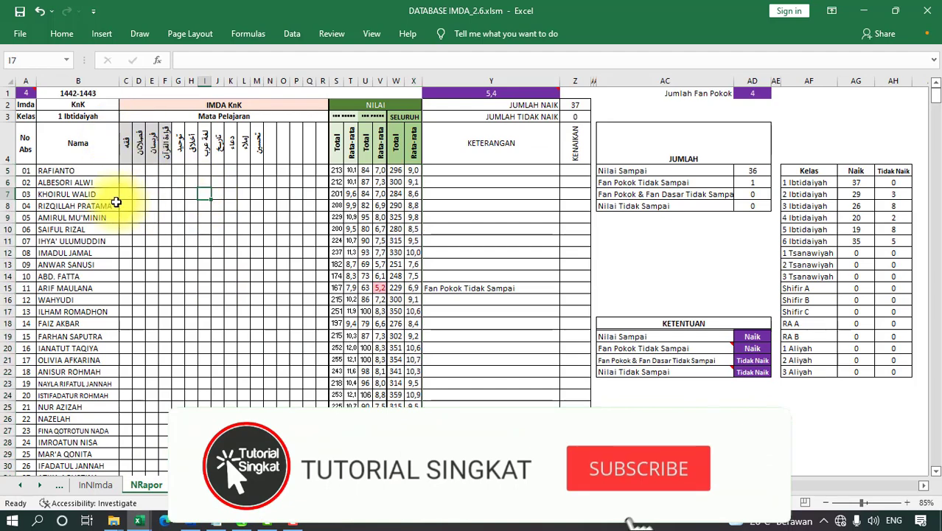
Set the Imda on NRapor to 1 and examine the subject scores in column G and the overall averages in column X
mouse_move(136, 194)
mouse_down()
mouse_move(273, 278)
mouse_move(270, 289)
mouse_up()
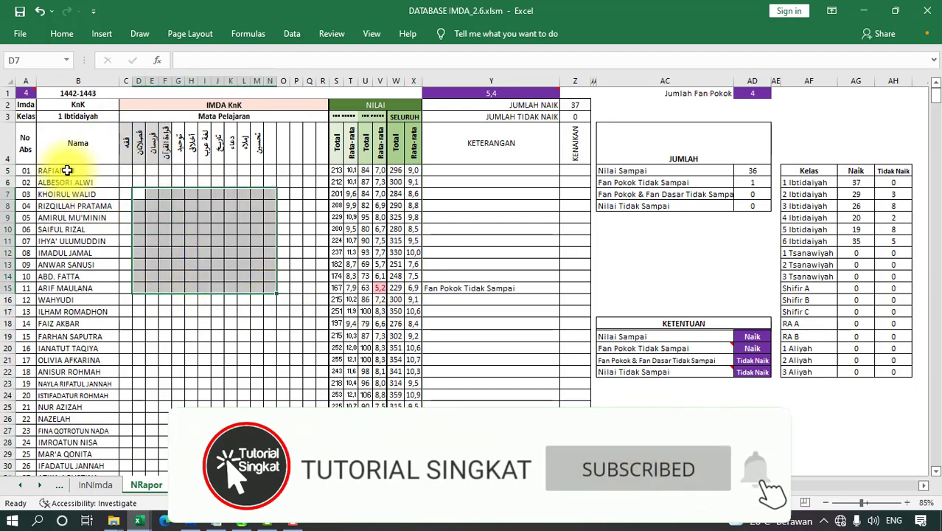
click(90, 104)
click(125, 104)
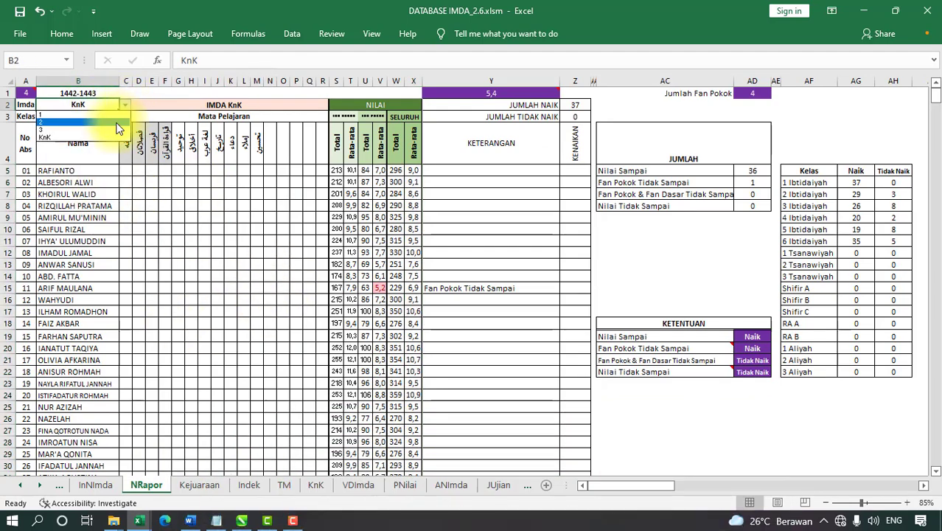
click(112, 114)
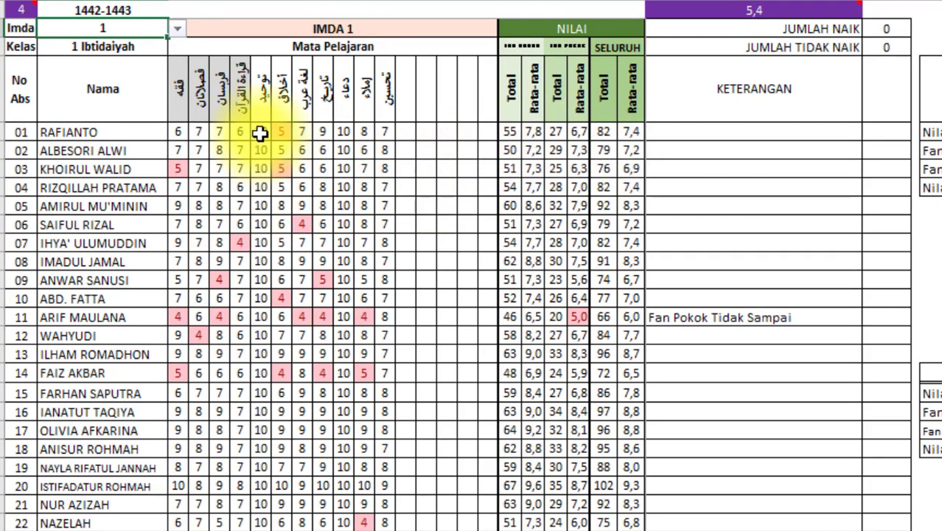
drag(260, 132, 295, 512)
scroll(353, 294, up, 4)
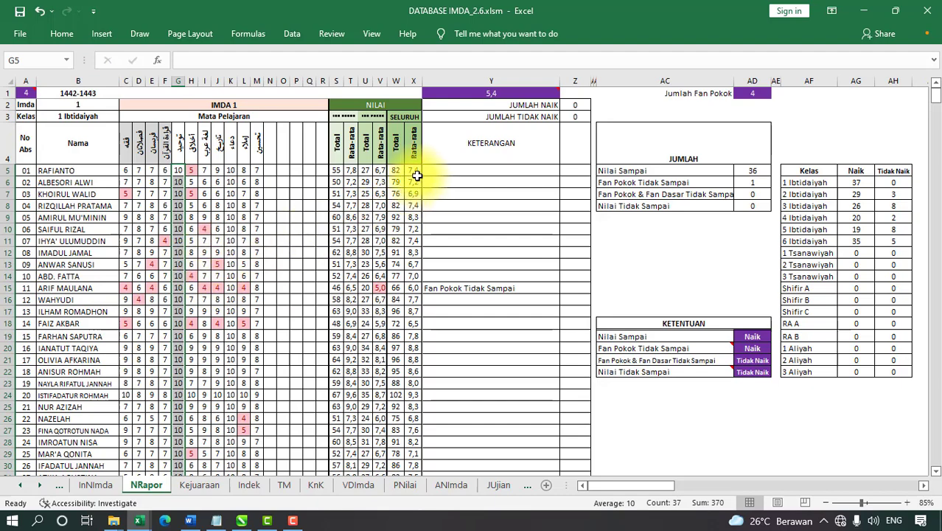
drag(412, 170, 416, 416)
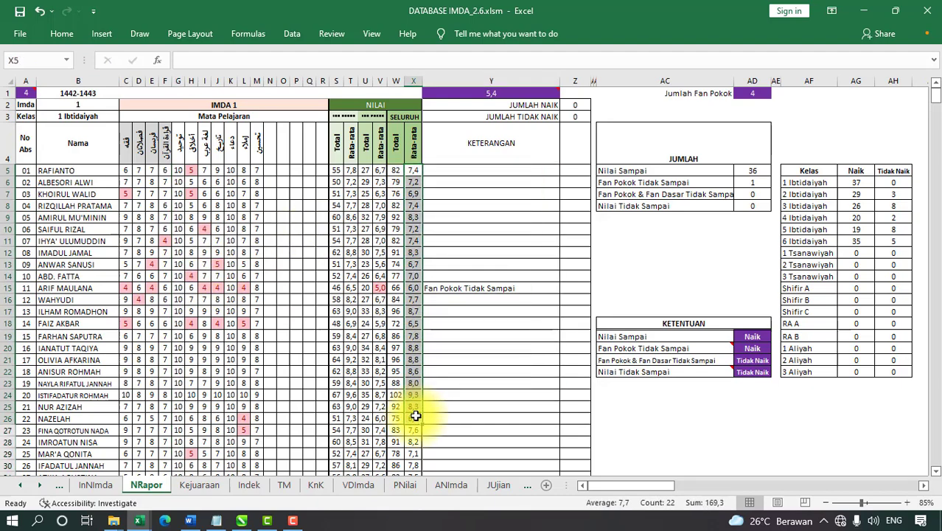
scroll(465, 330, down, 3)
scroll(465, 333, up, 3)
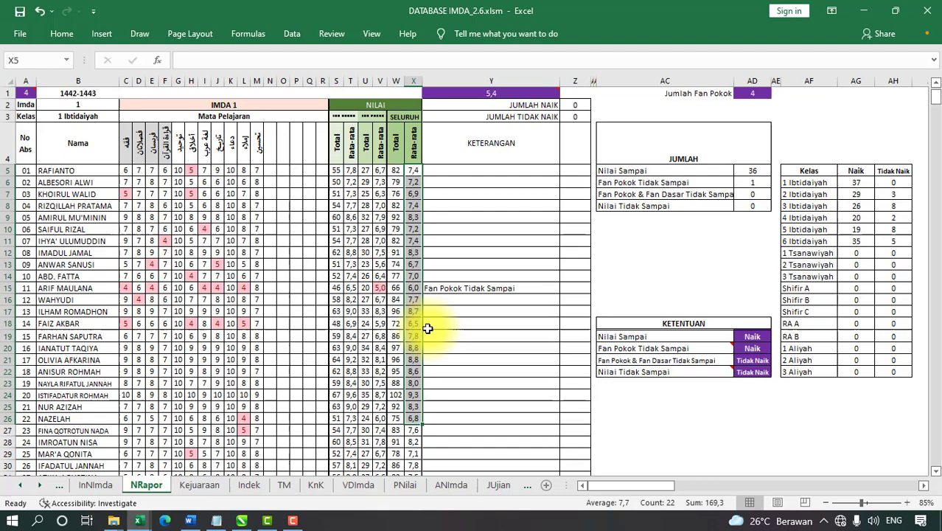
Set the Imda on NRapor to KnK and examine the overall averages in column X down to the class average
click(78, 105)
click(126, 104)
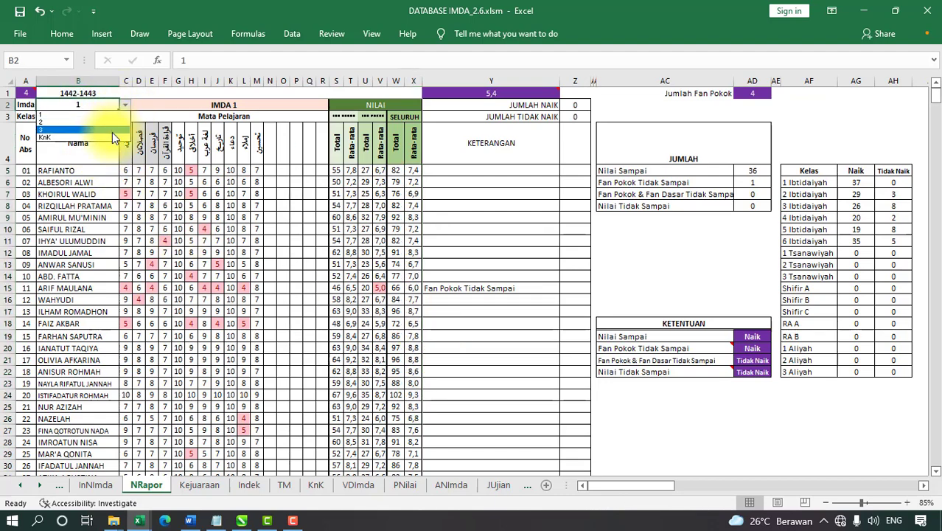
click(111, 136)
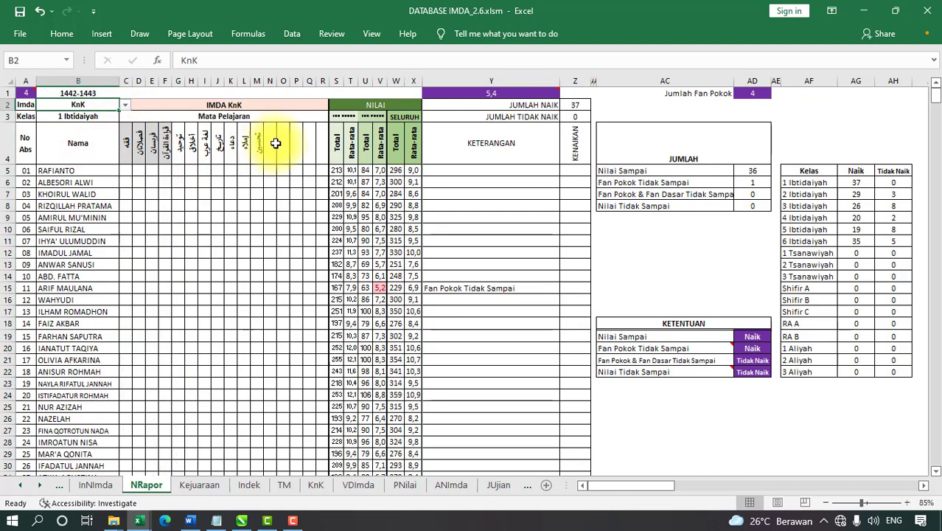
click(415, 252)
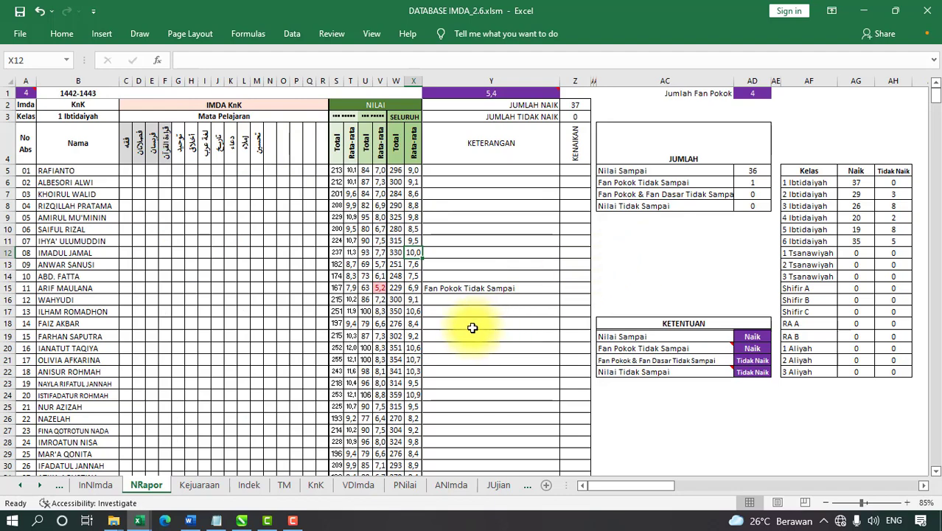
scroll(472, 328, down, 2)
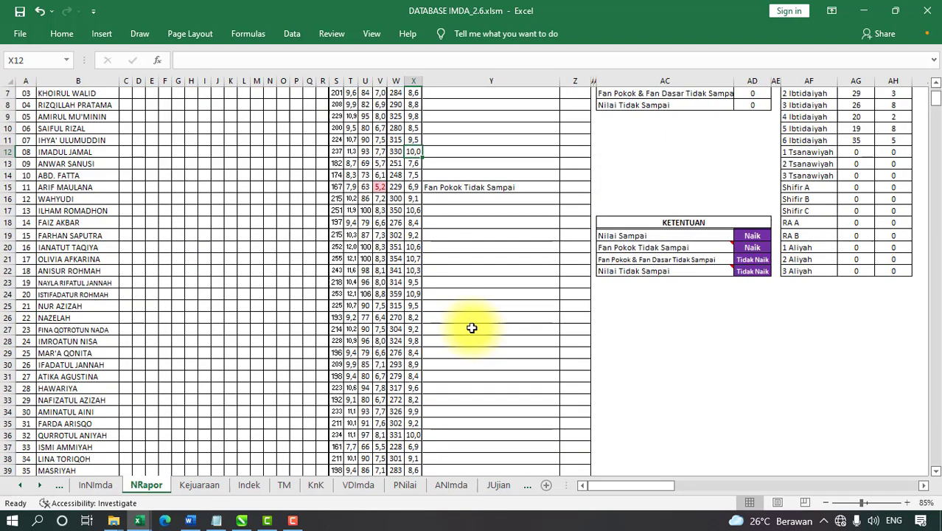
scroll(472, 327, down, 3)
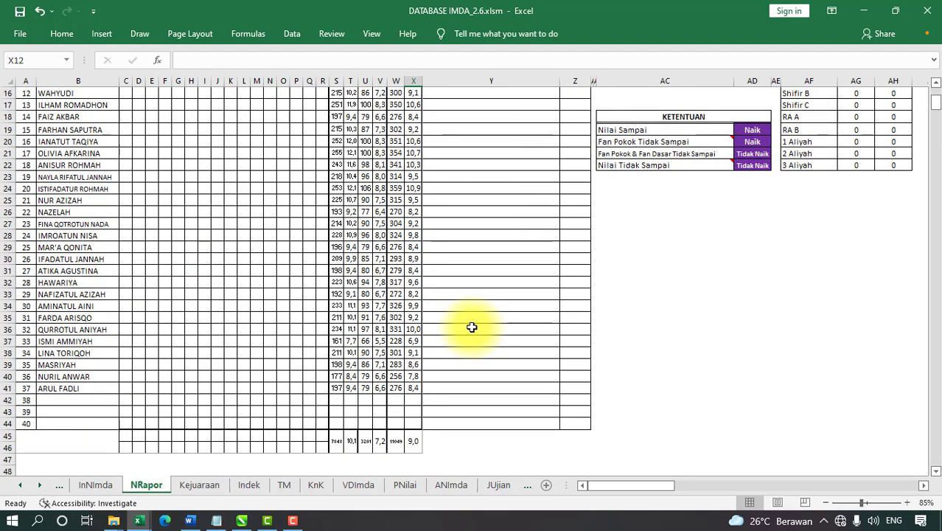
scroll(472, 327, up, 5)
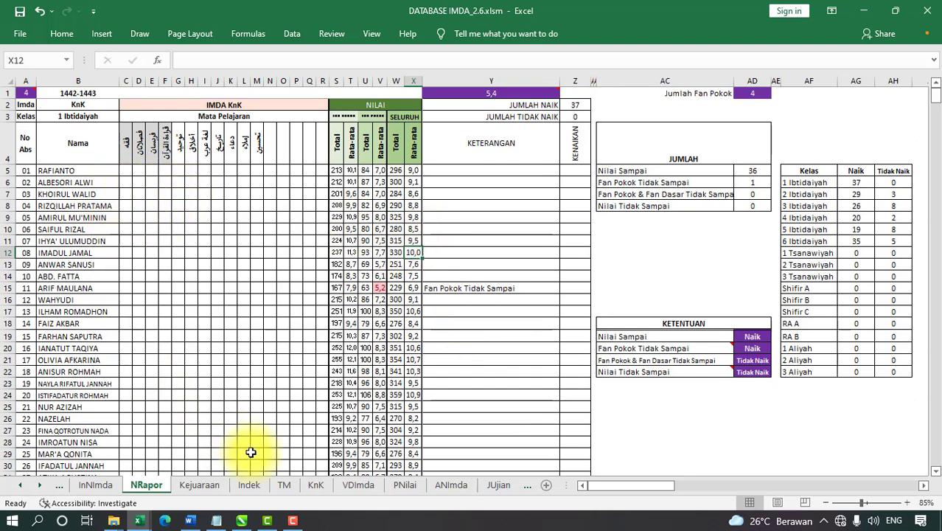
Check the class results and number of promoted students on the KnK sheet and return to NRapor
click(284, 486)
click(315, 487)
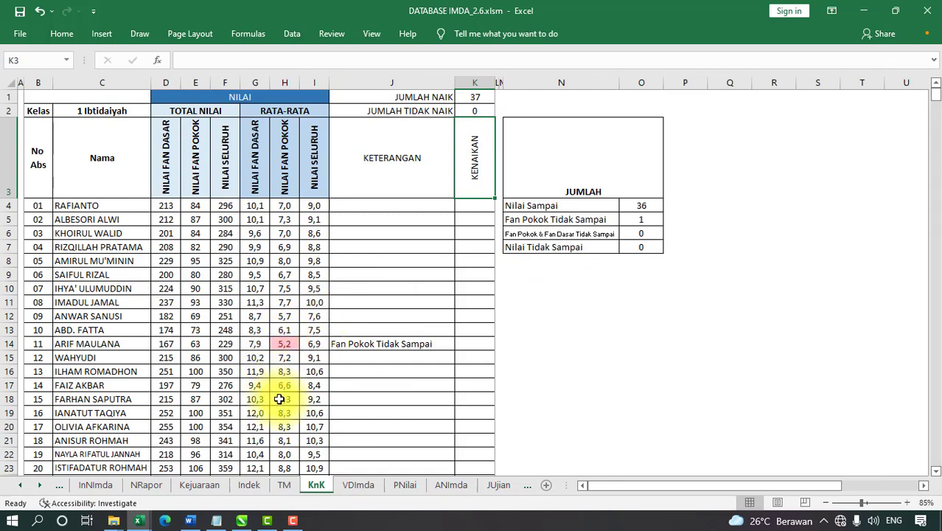
click(199, 484)
click(150, 487)
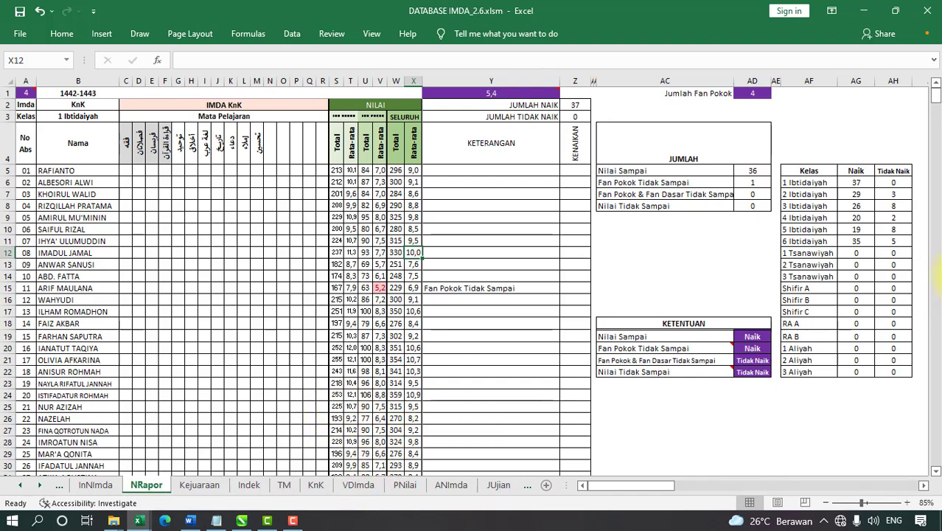
click(216, 521)
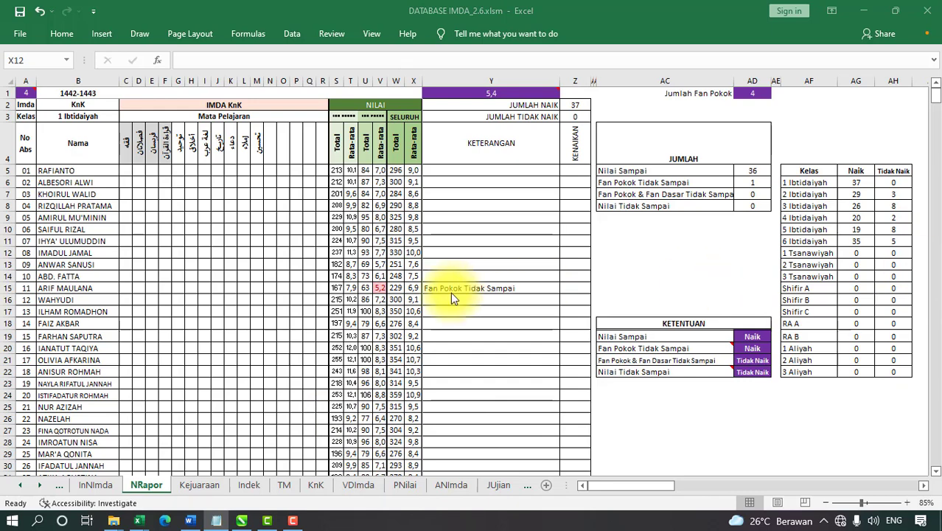
click(273, 289)
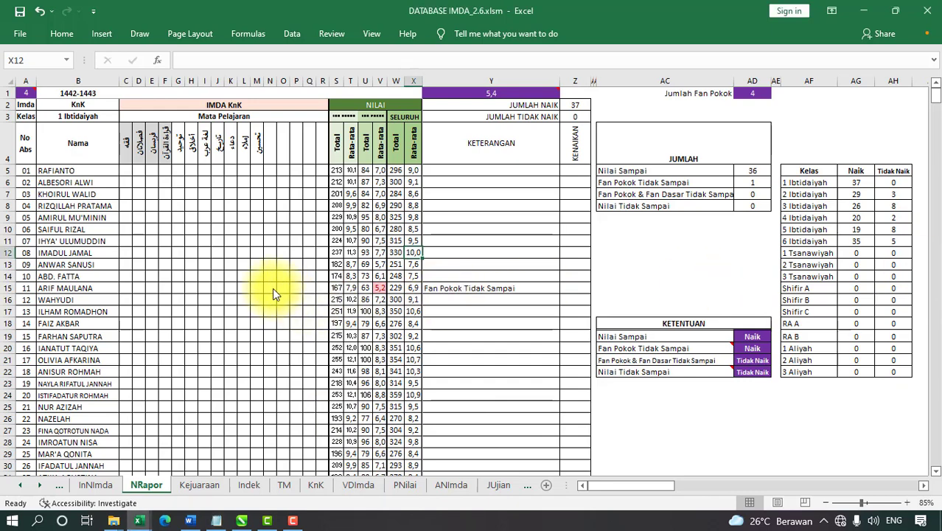
Look over the VDImda and PNilai sheets and open the InNImda sheet
click(370, 480)
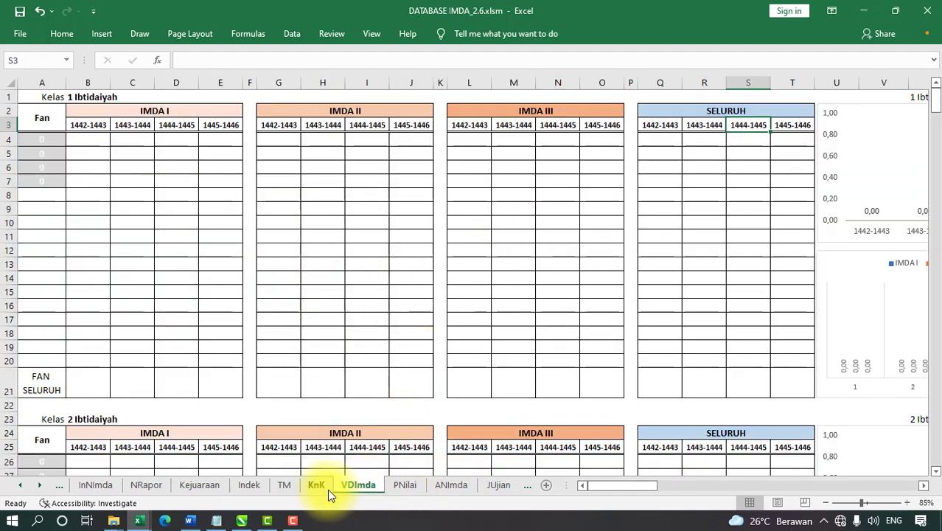
click(407, 485)
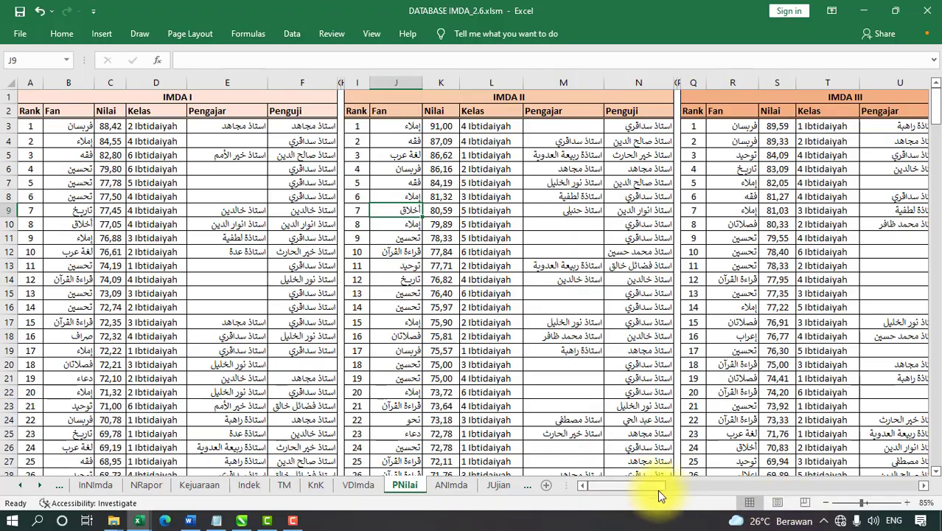
drag(658, 485, 593, 485)
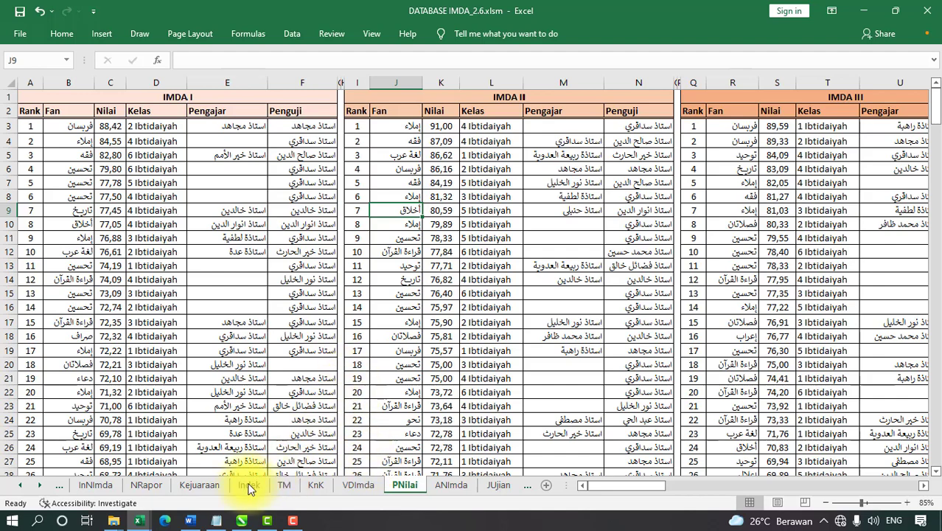
click(147, 486)
click(96, 485)
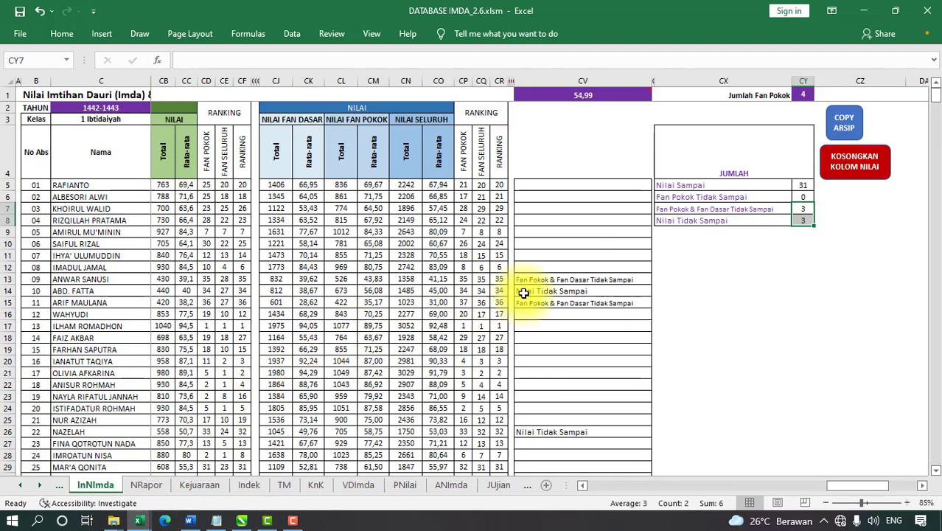